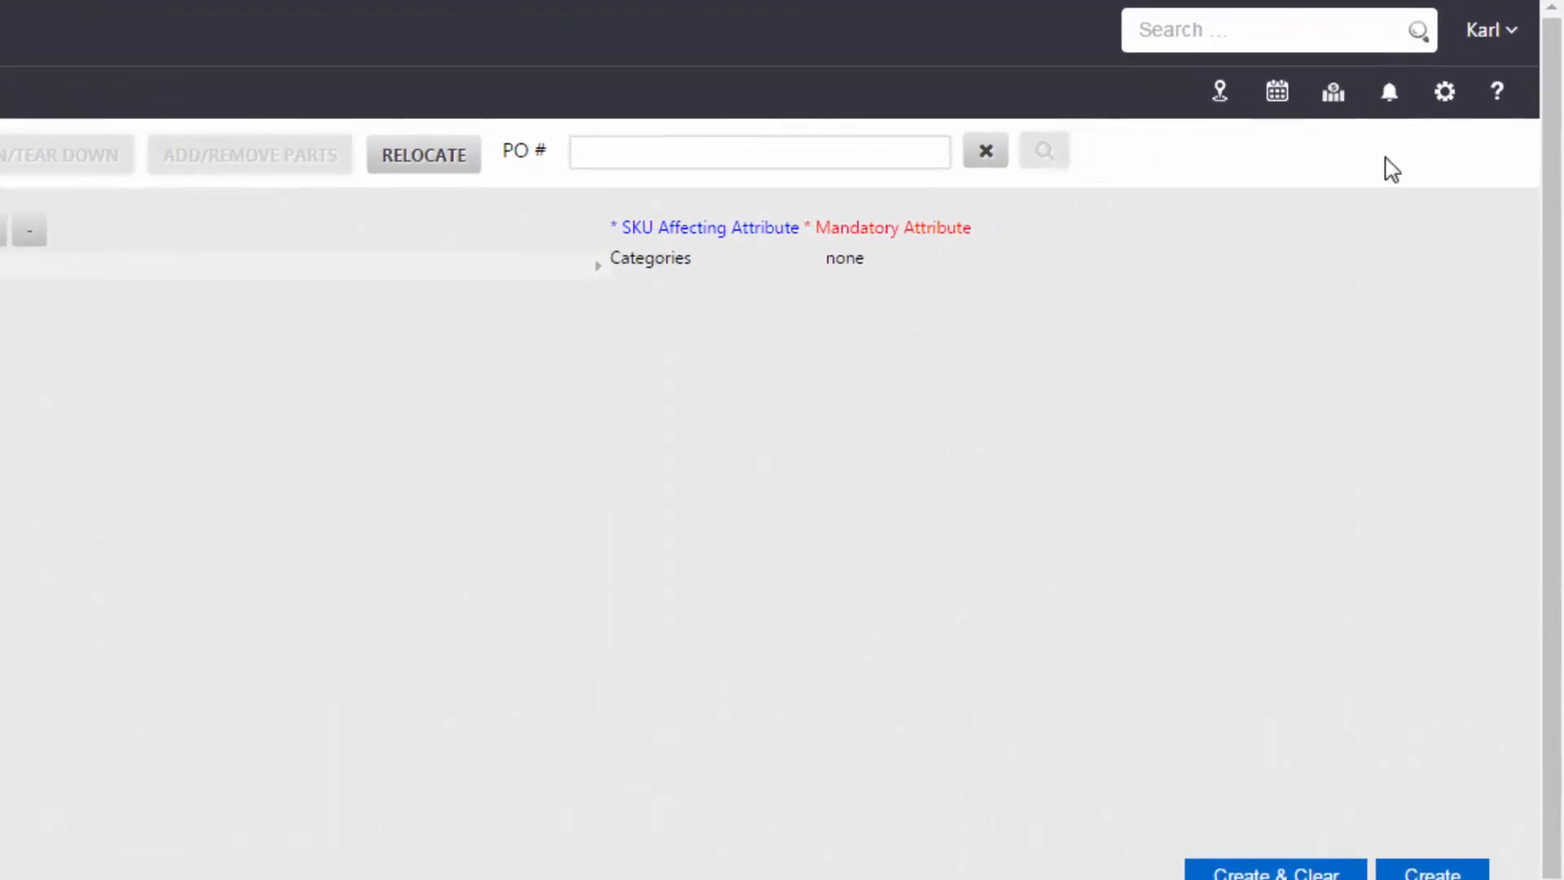
Open the Resale Template Builder within the inventory attributes of the system settings.
left_click(1443, 94)
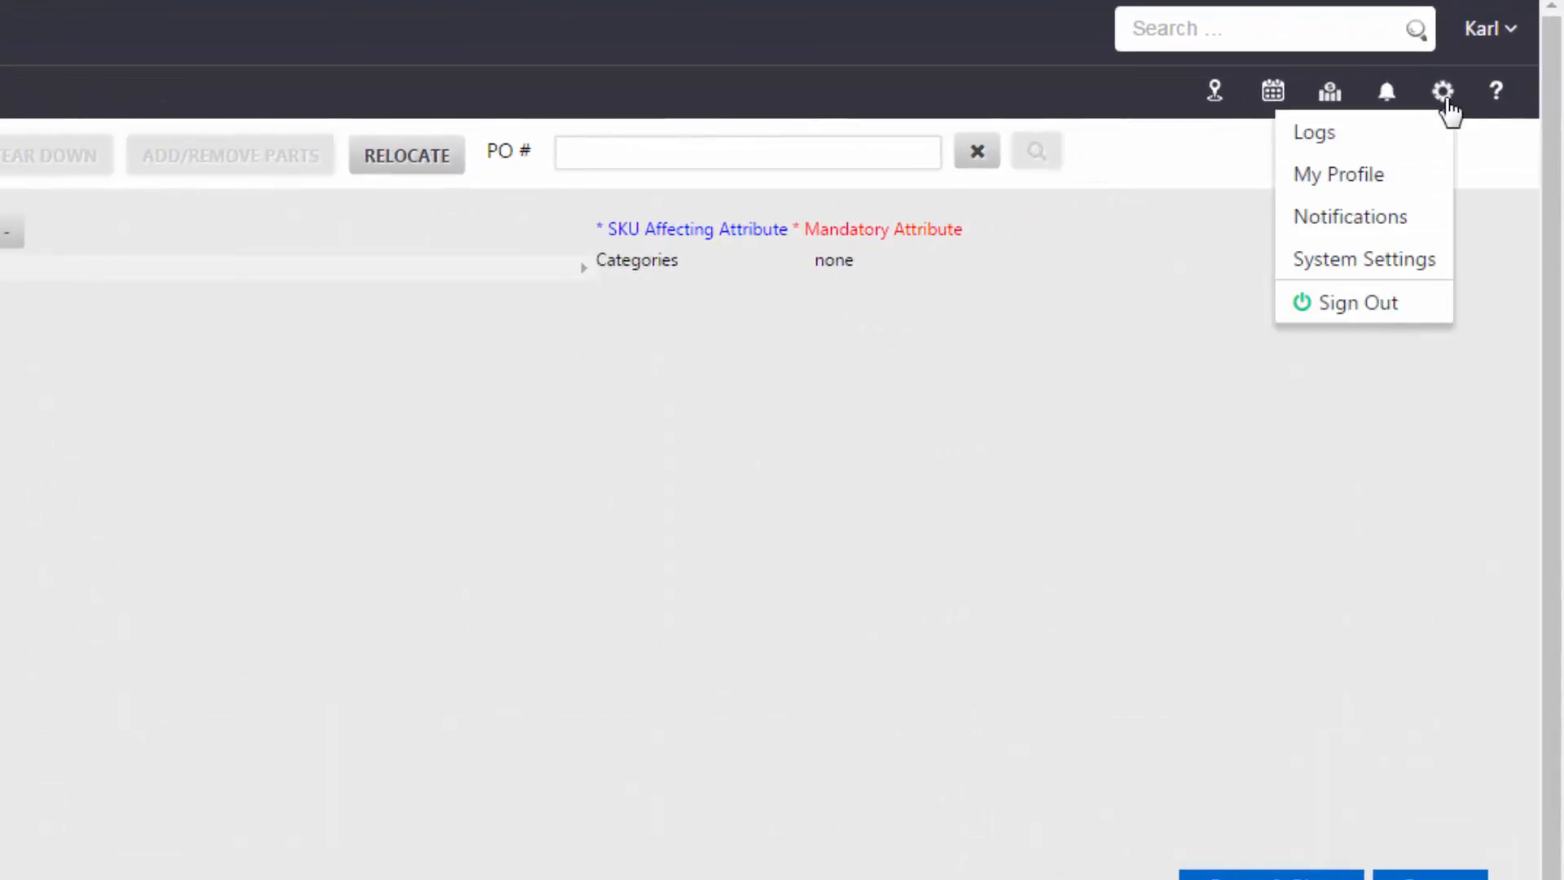
left_click(1409, 263)
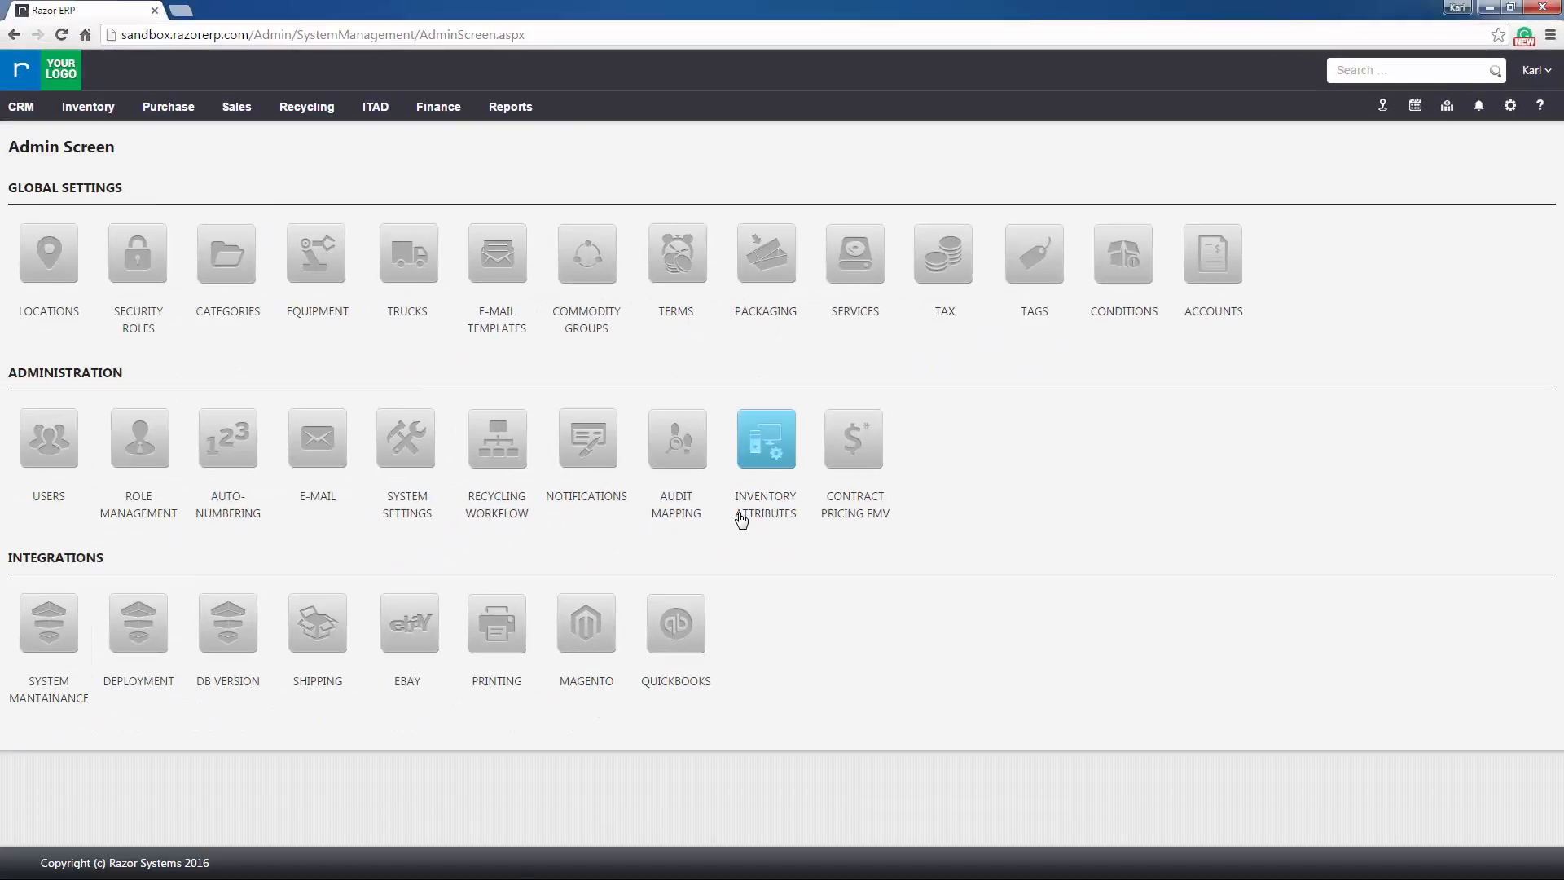
left_click(762, 472)
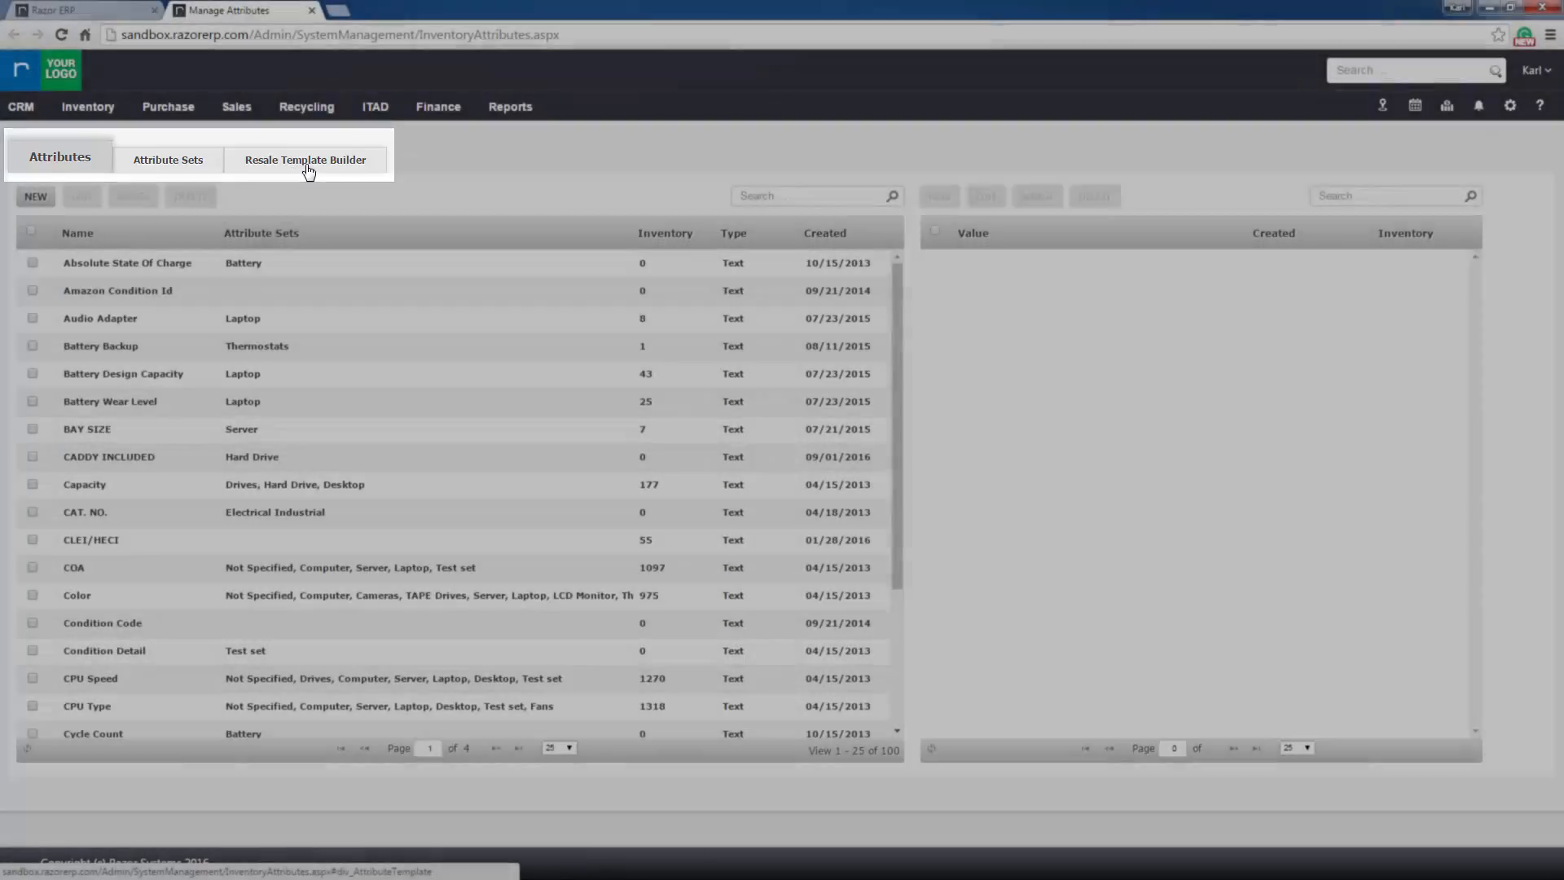
left_click(307, 168)
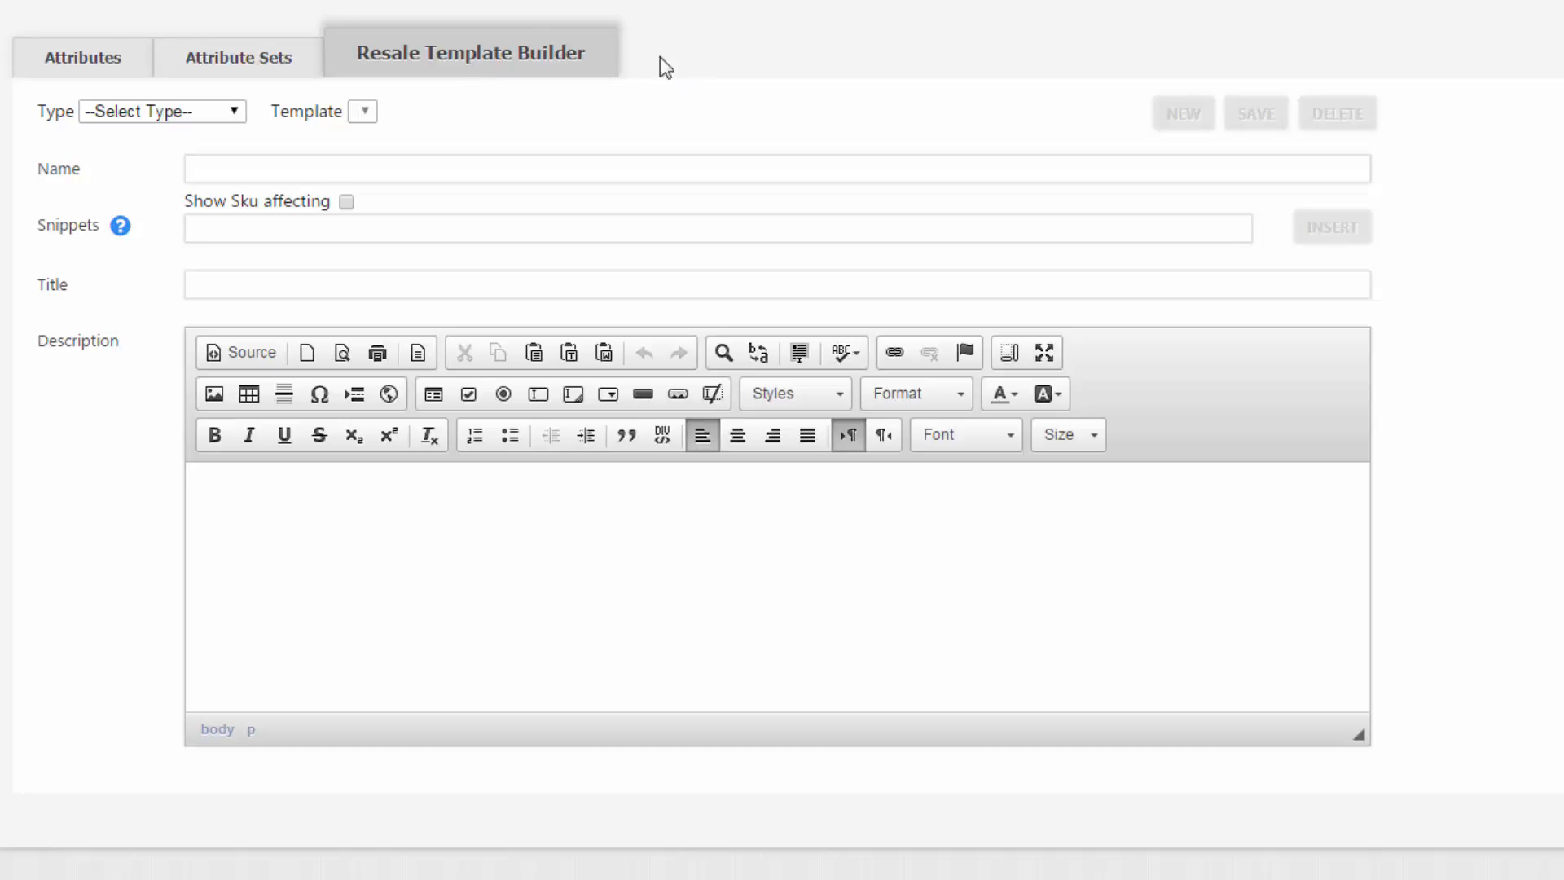
Look through the Desktop type's resale templates: Dell Refurbished, Desktop Refurbished and Desktop DEMO.
left_click(167, 114)
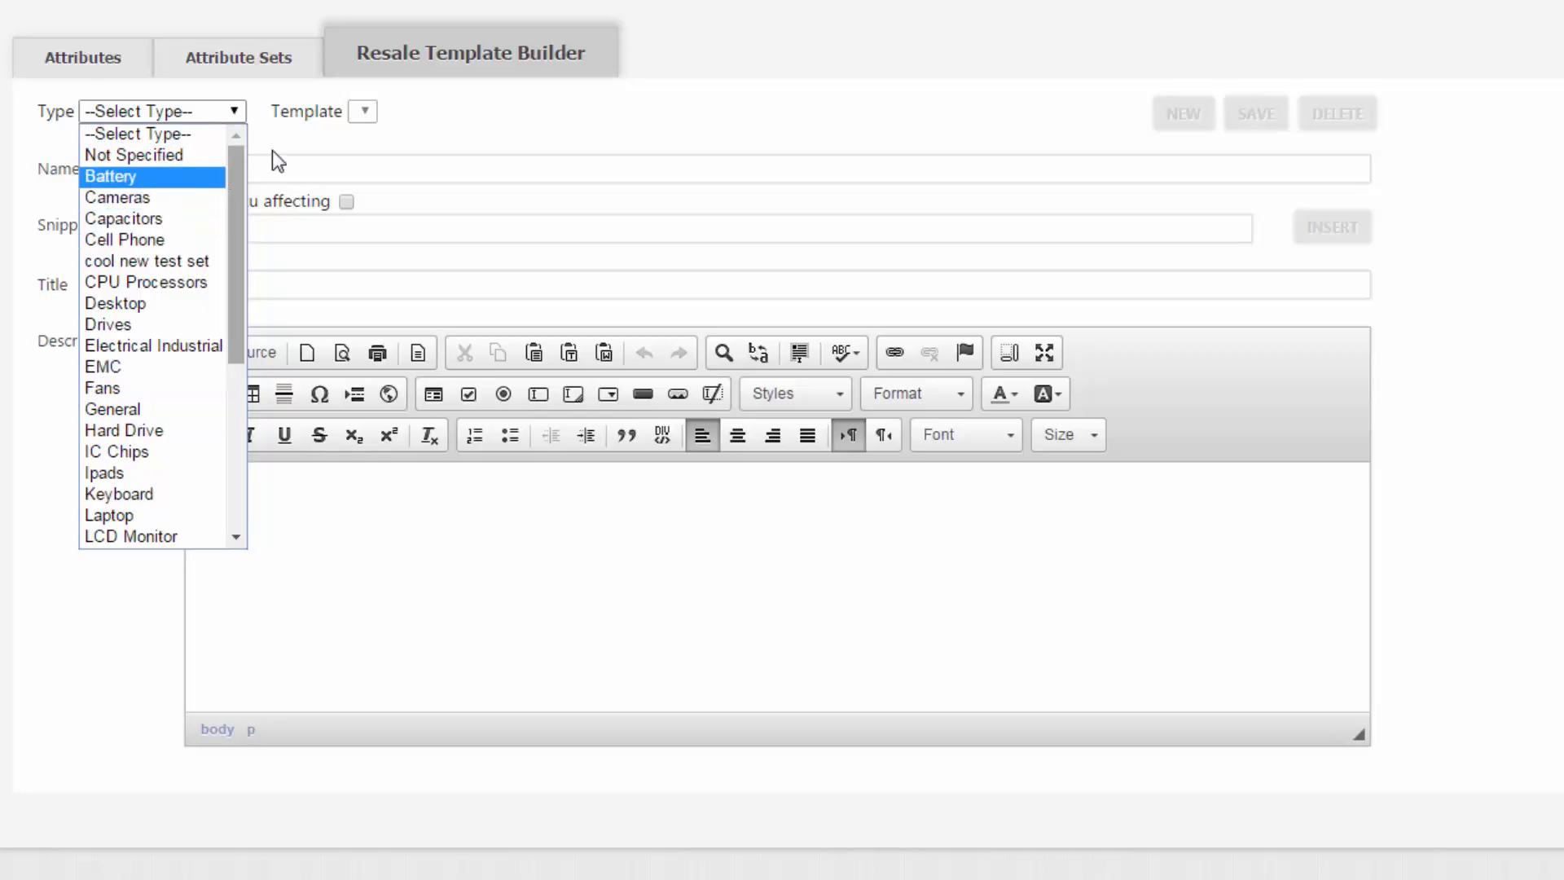
left_click(162, 318)
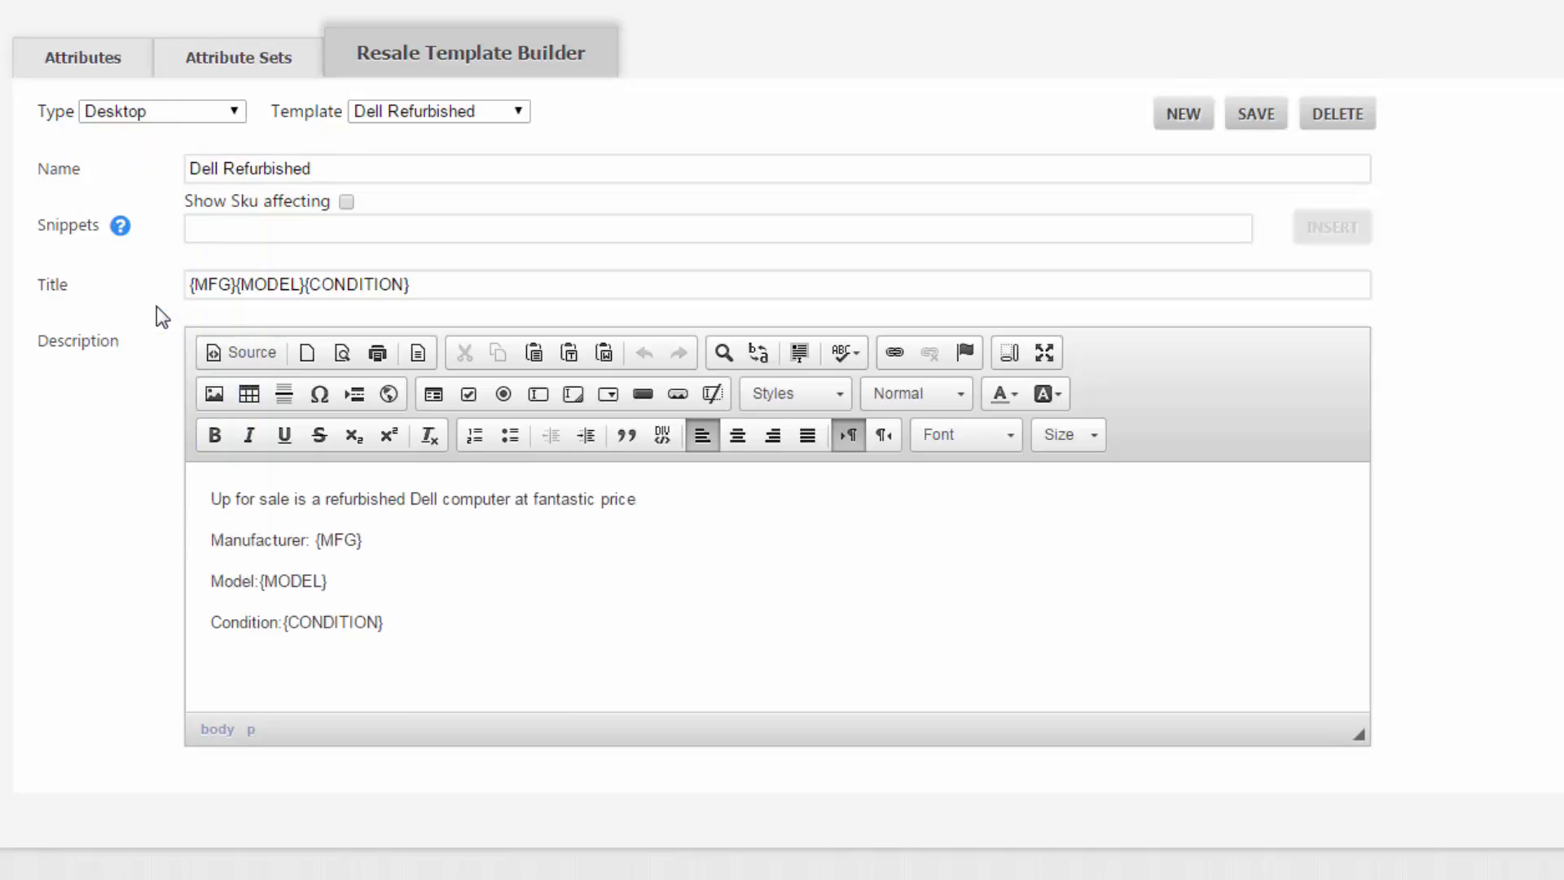
left_click(410, 116)
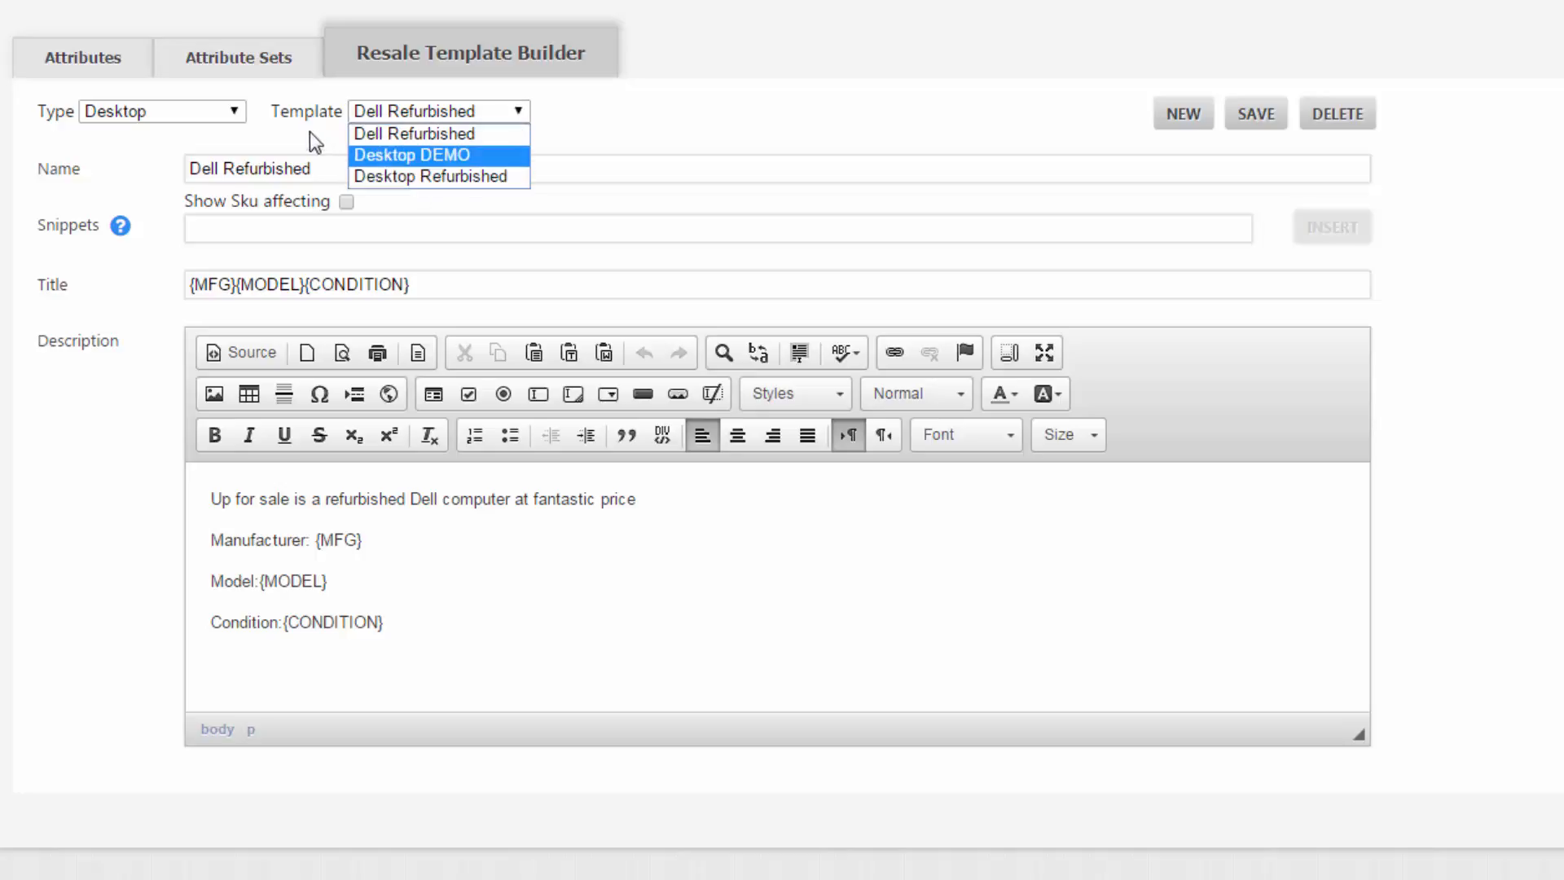
left_click(484, 179)
left_click(480, 116)
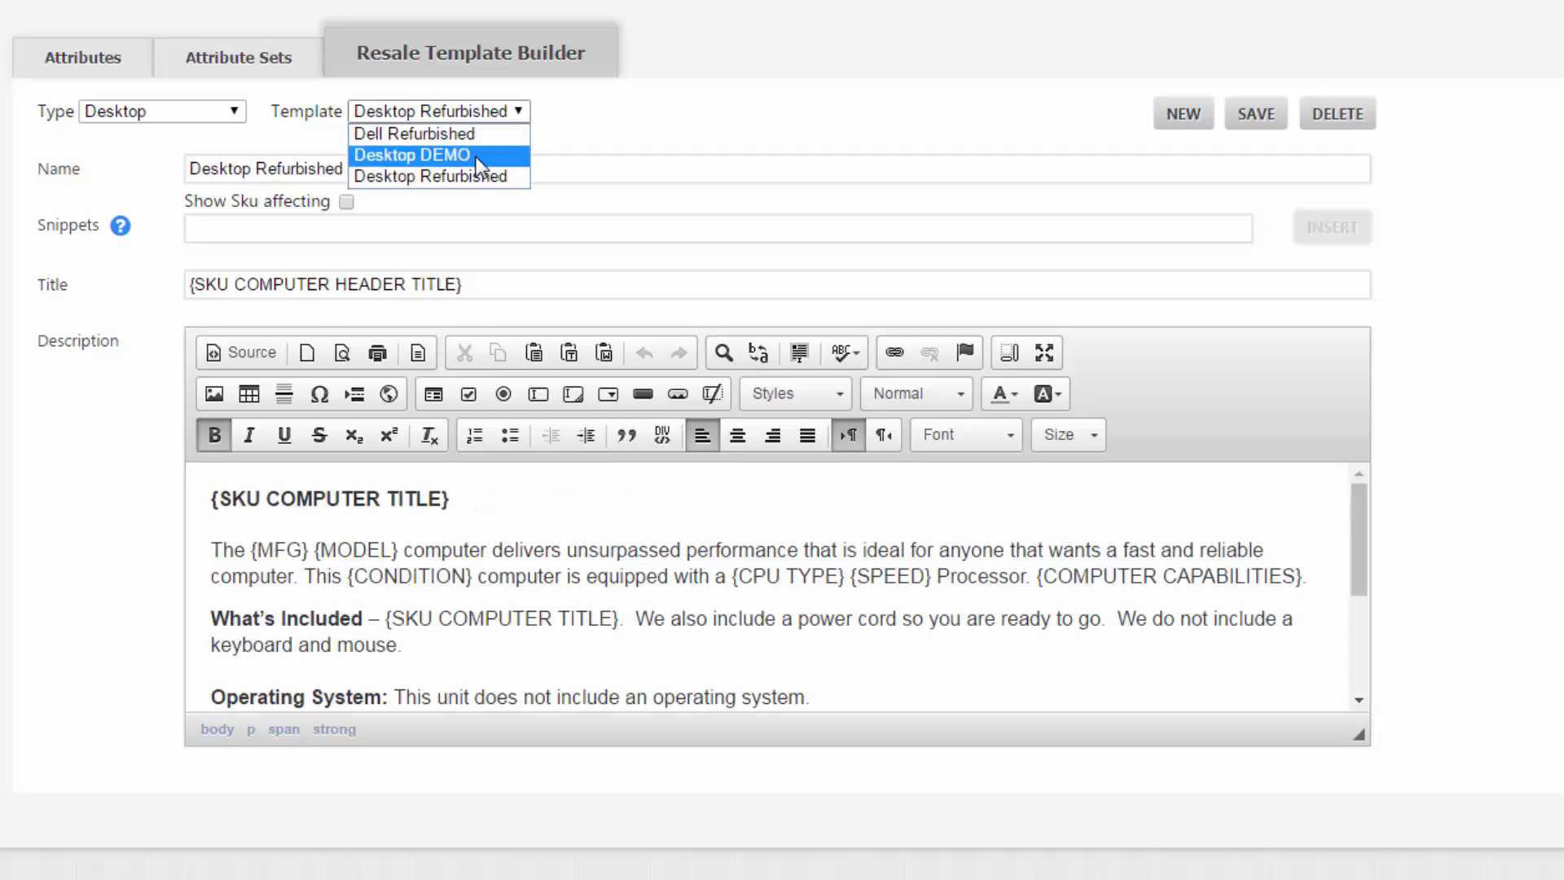
left_click(476, 156)
left_click(487, 114)
left_click(468, 134)
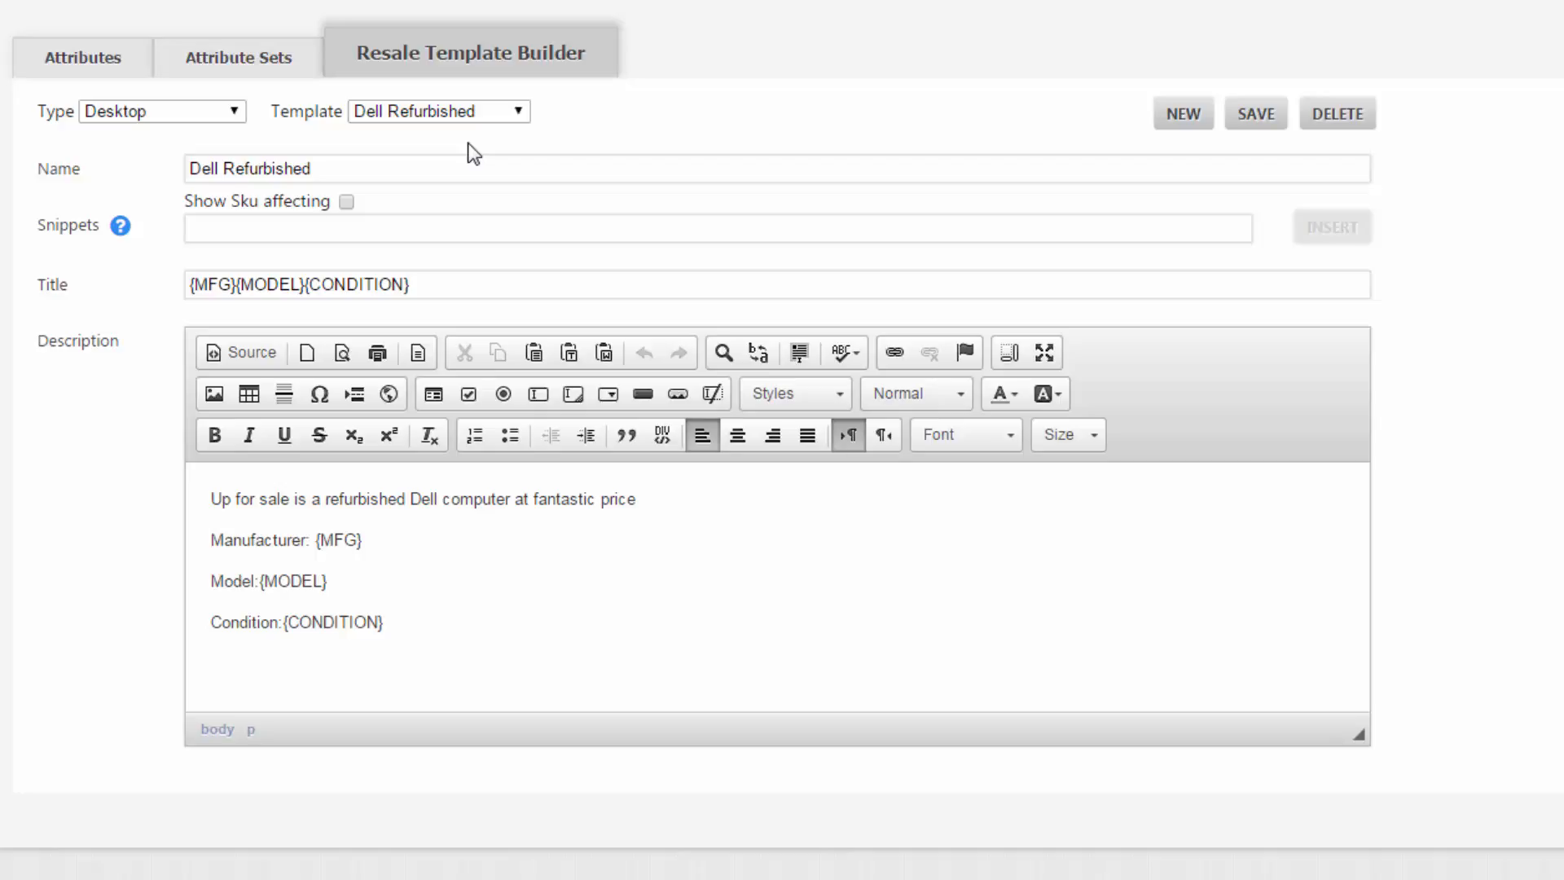
left_click(457, 112)
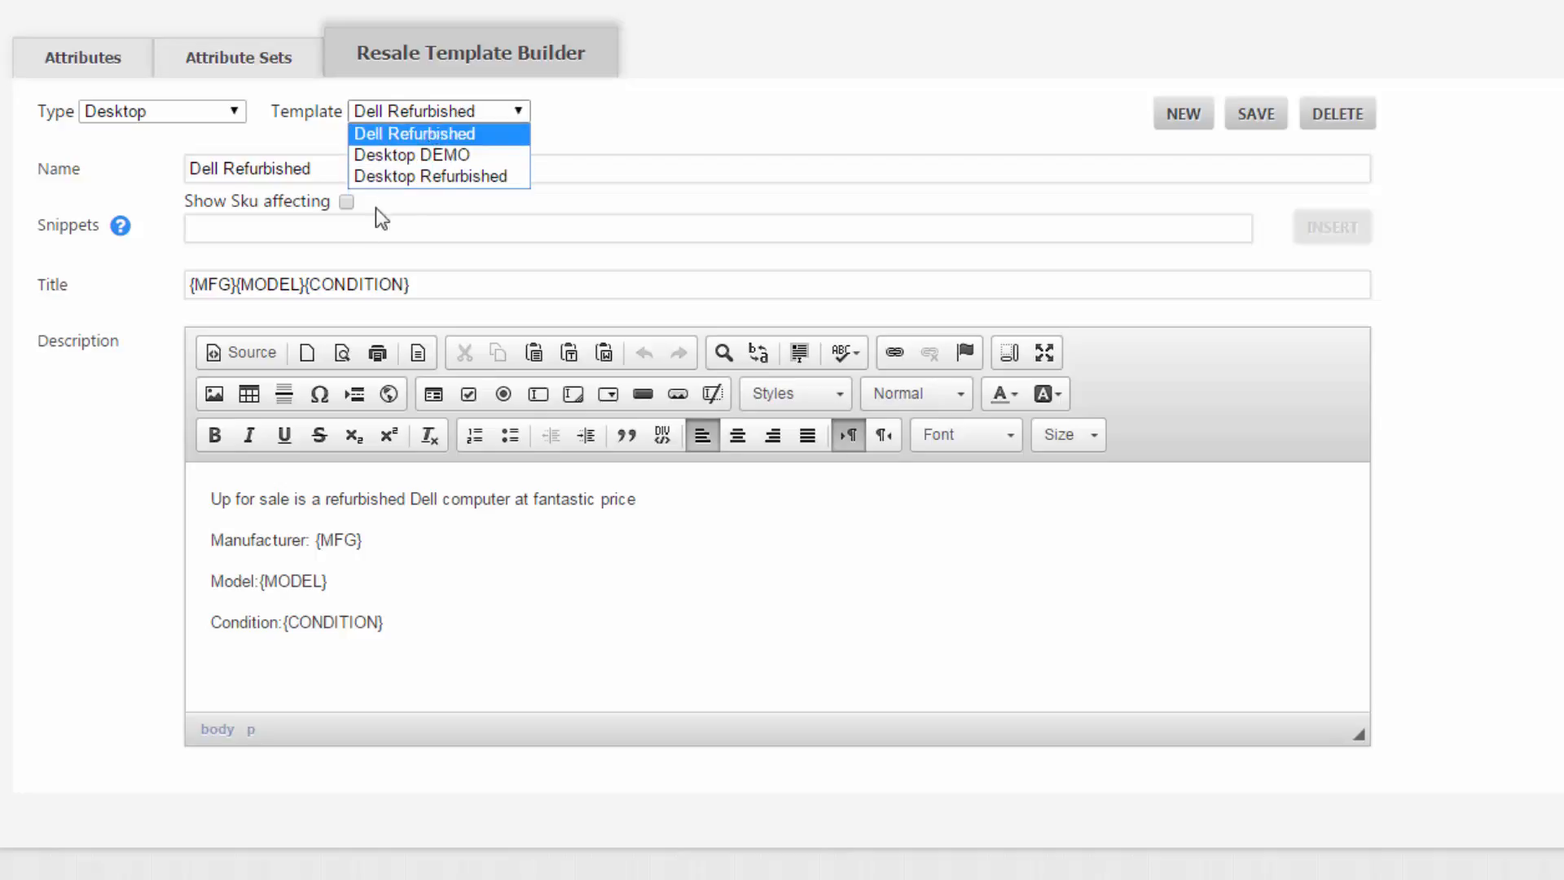
Switch the template type to Fans and check which templates it offers.
left_click(188, 112)
left_click(187, 109)
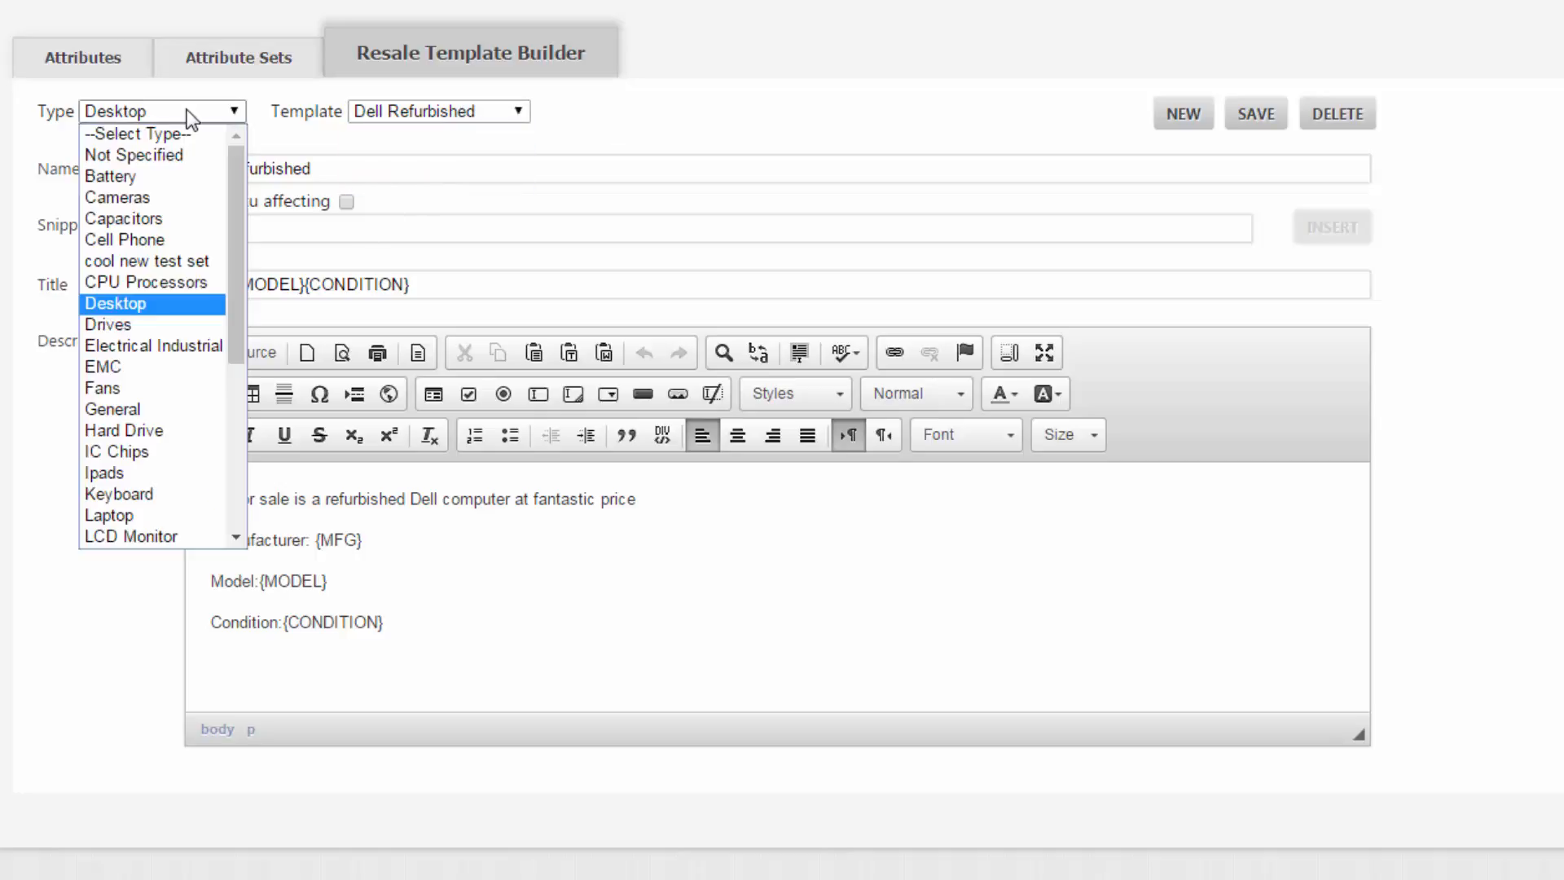
left_click(158, 388)
left_click(397, 122)
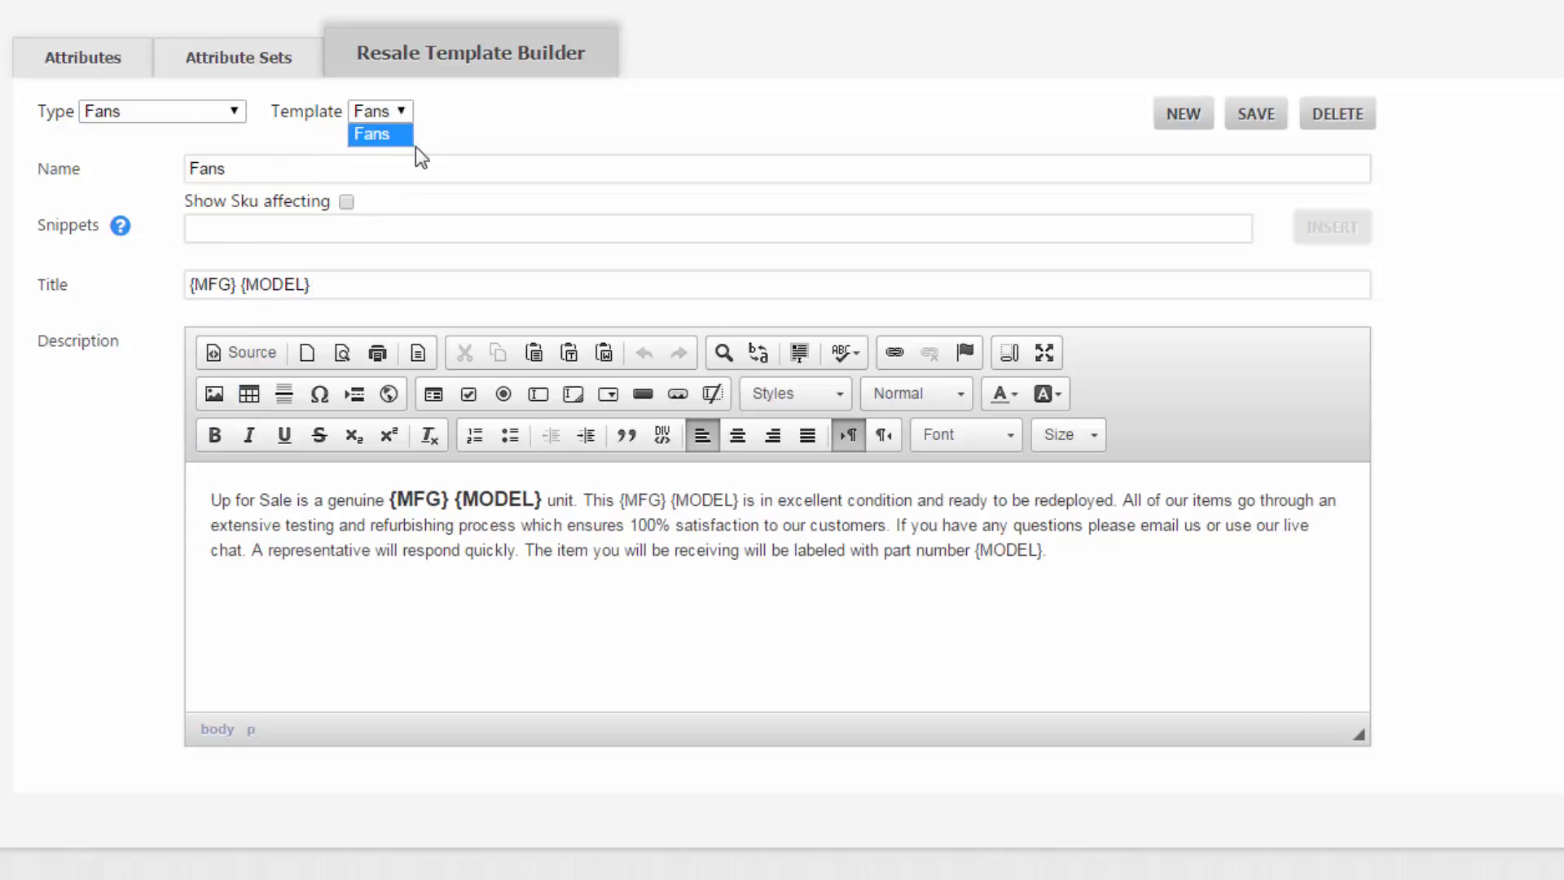
left_click(444, 143)
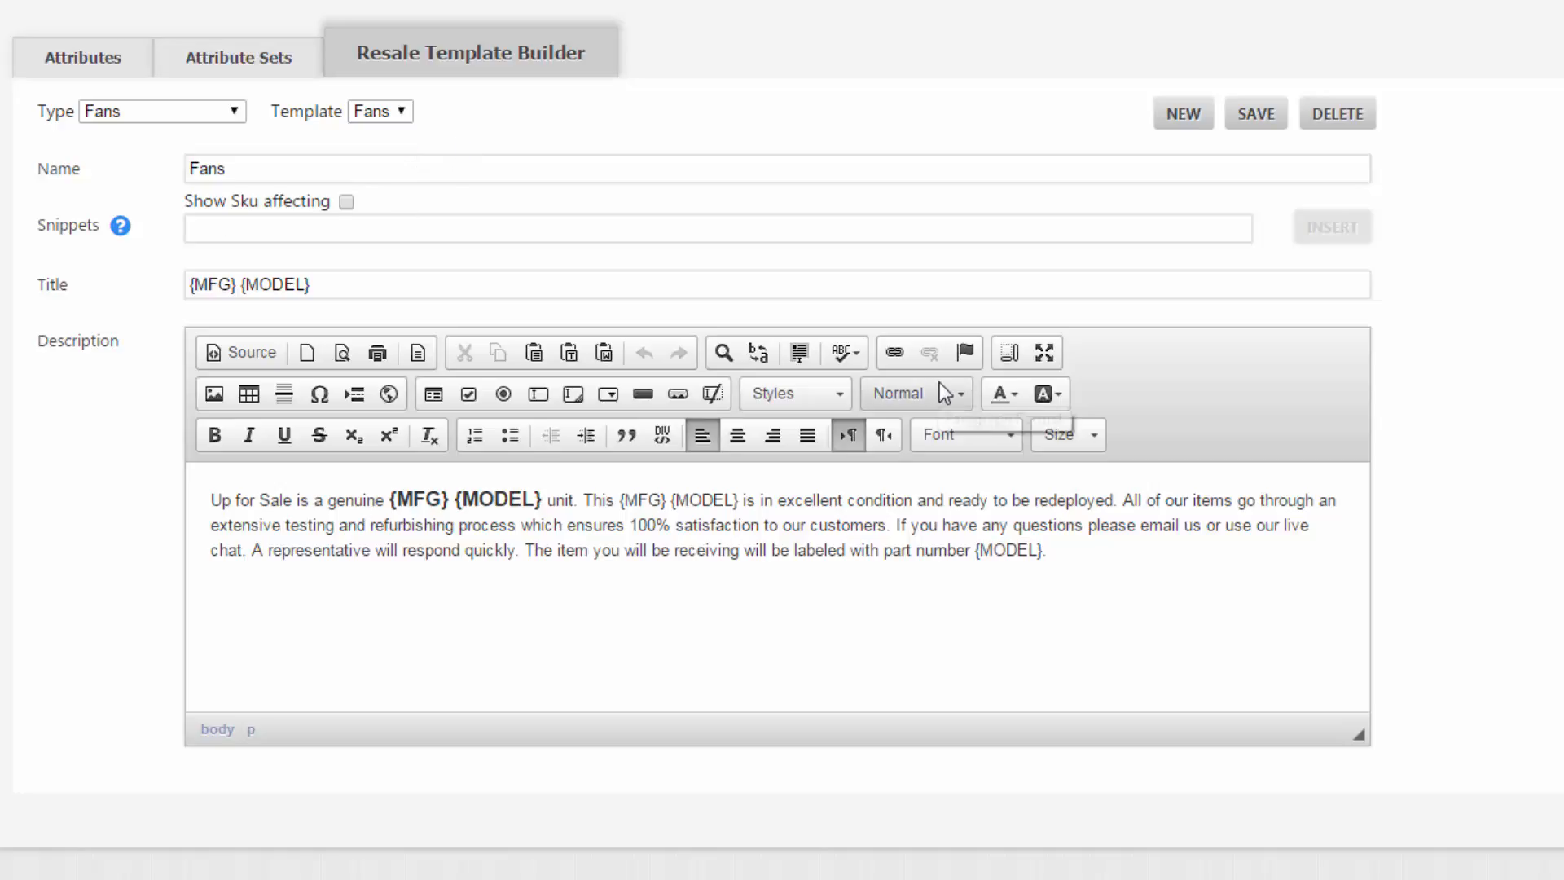
Start a new resale template for the Fans type and name it "fan 2.0".
left_click(1189, 118)
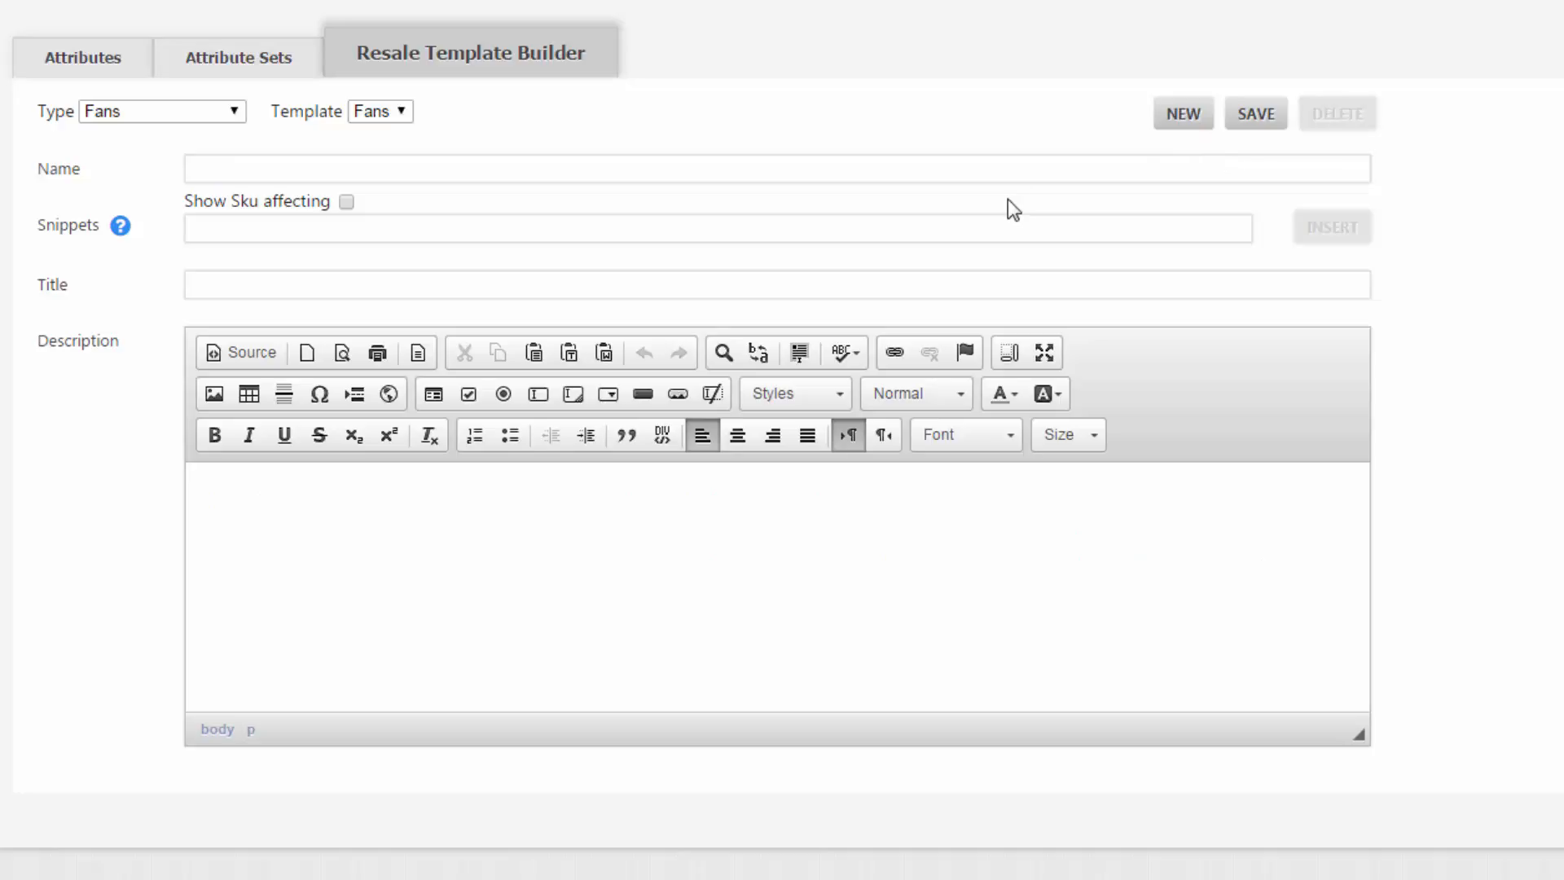
left_click(832, 173)
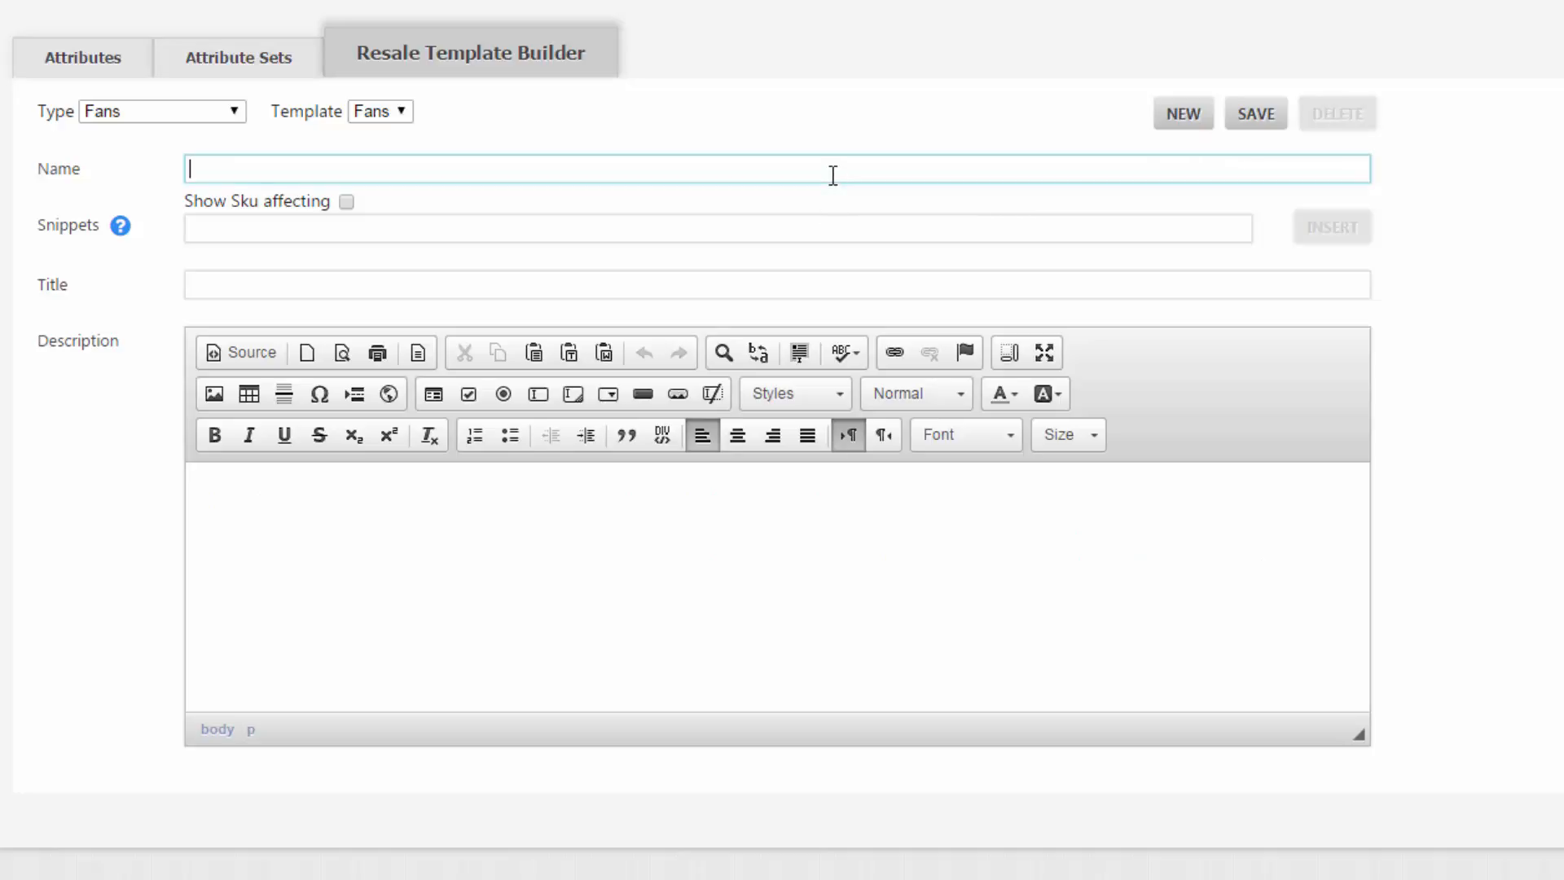
type("fan 2.0")
Find the Common: Model snippet and insert it into the new template's empty title.
left_click(323, 277)
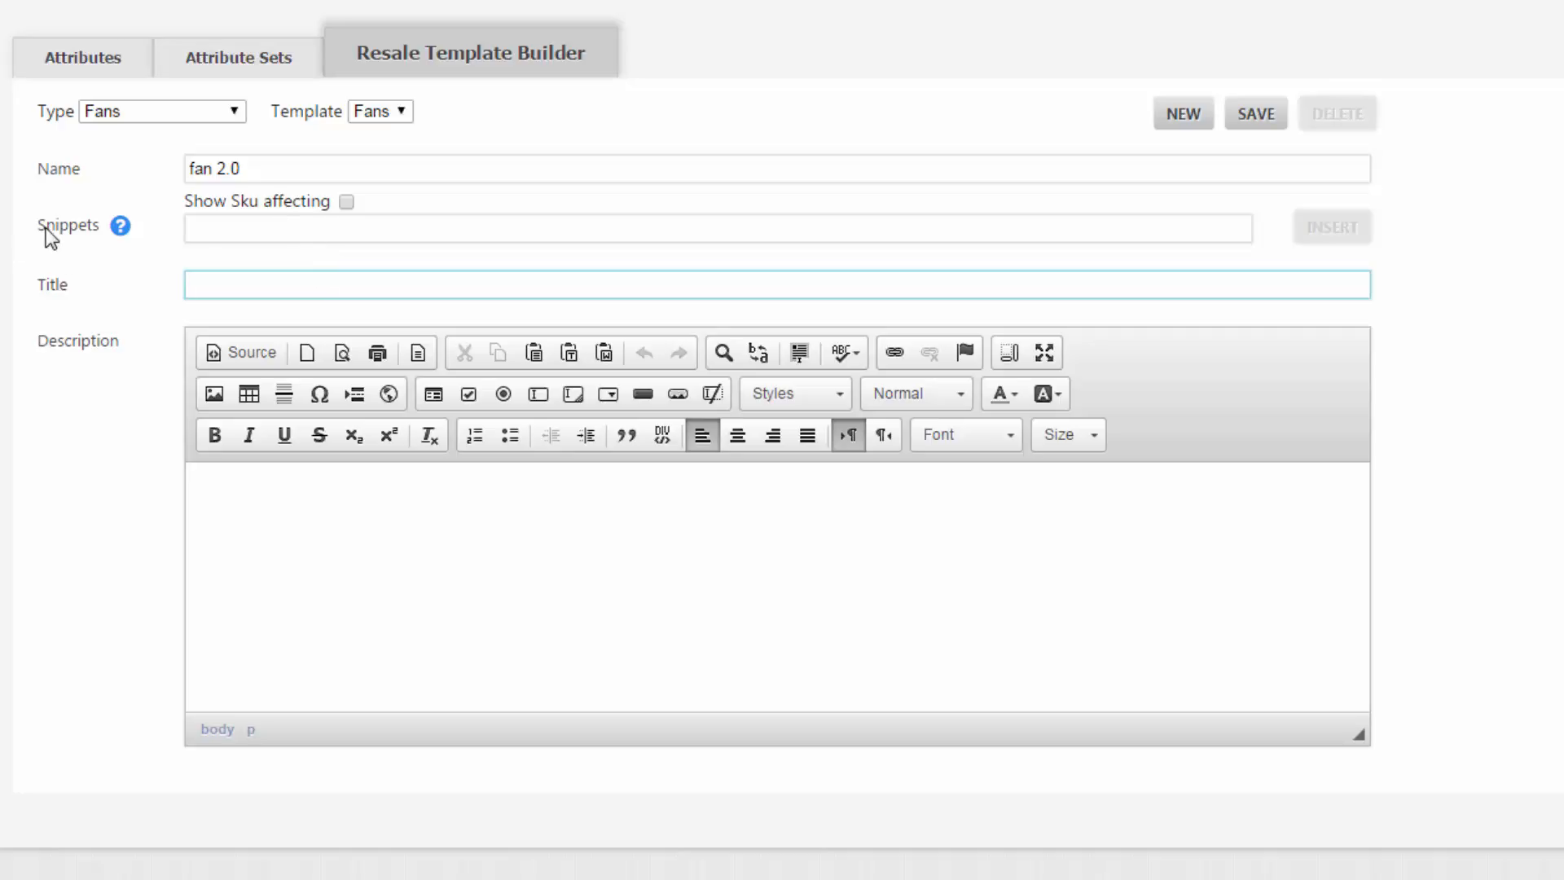
mouse_move(118, 236)
left_click(884, 227)
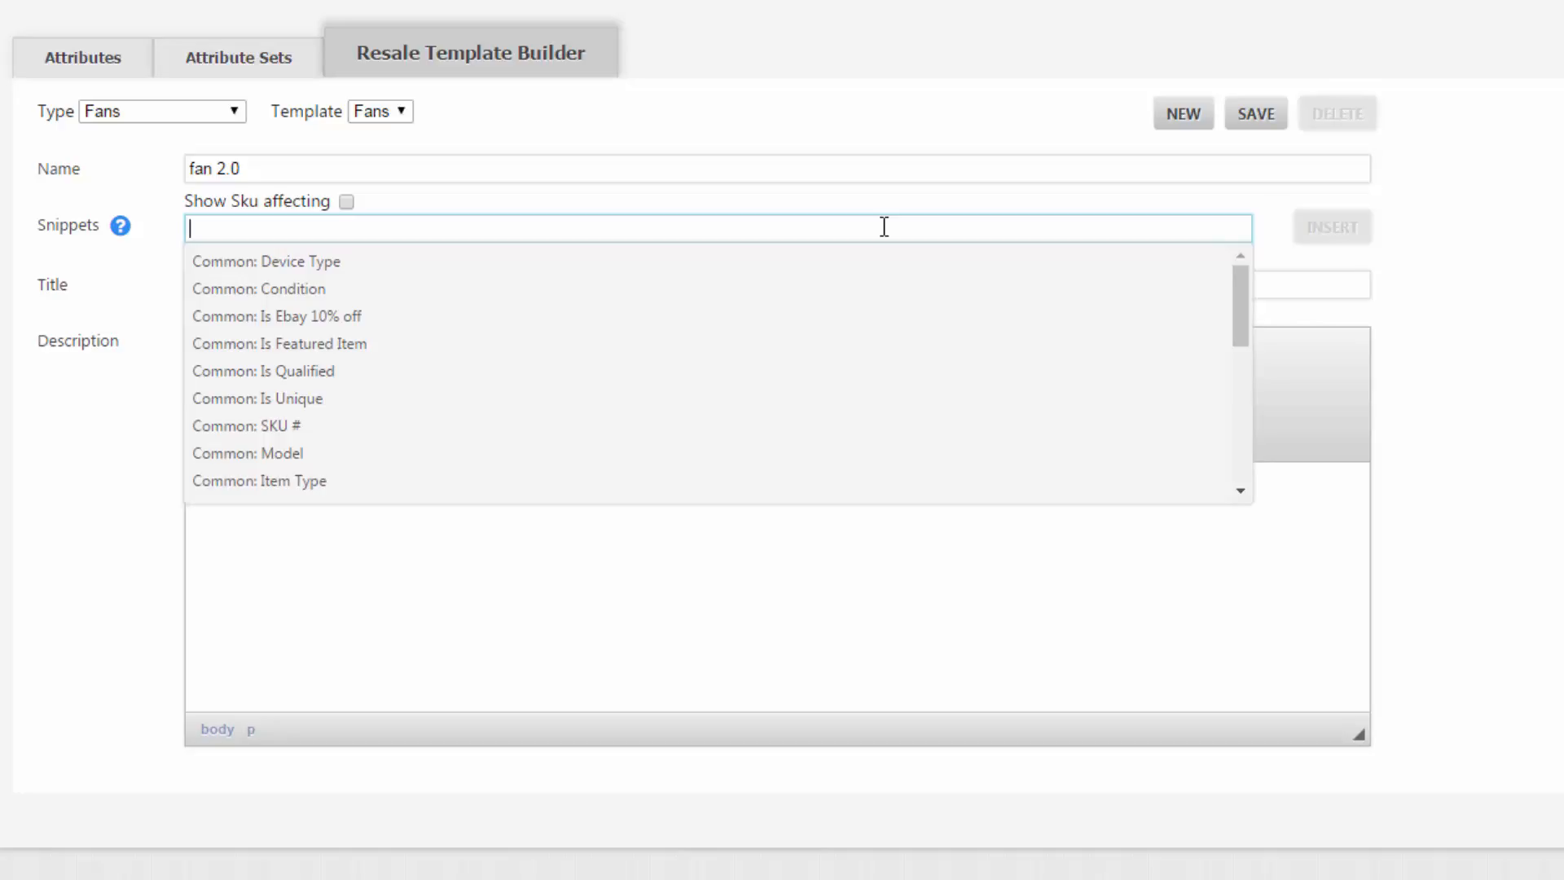
type("model")
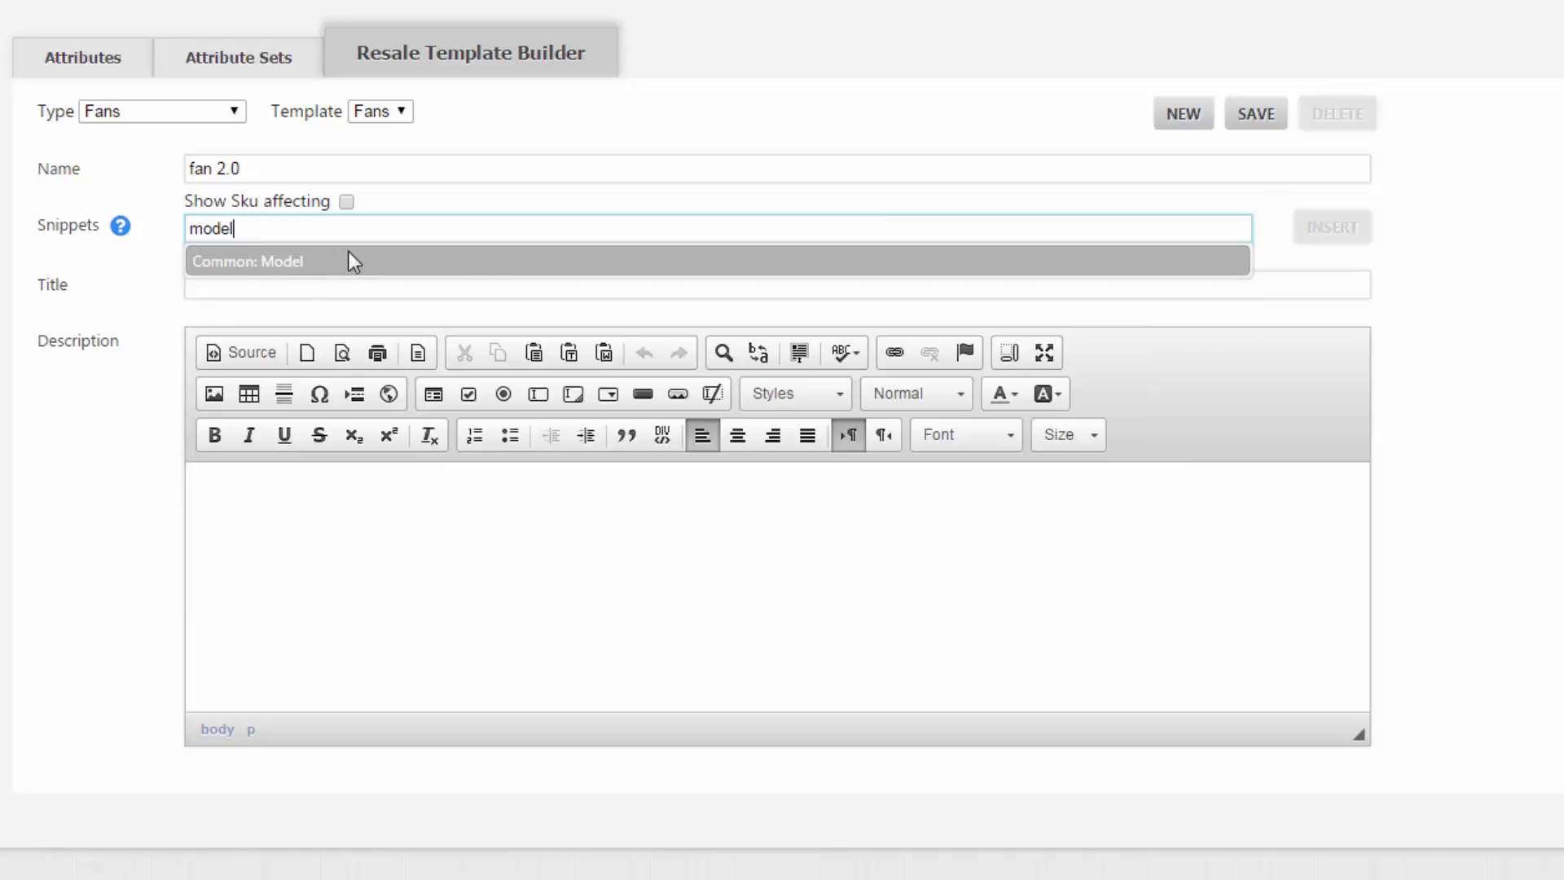
left_click(268, 265)
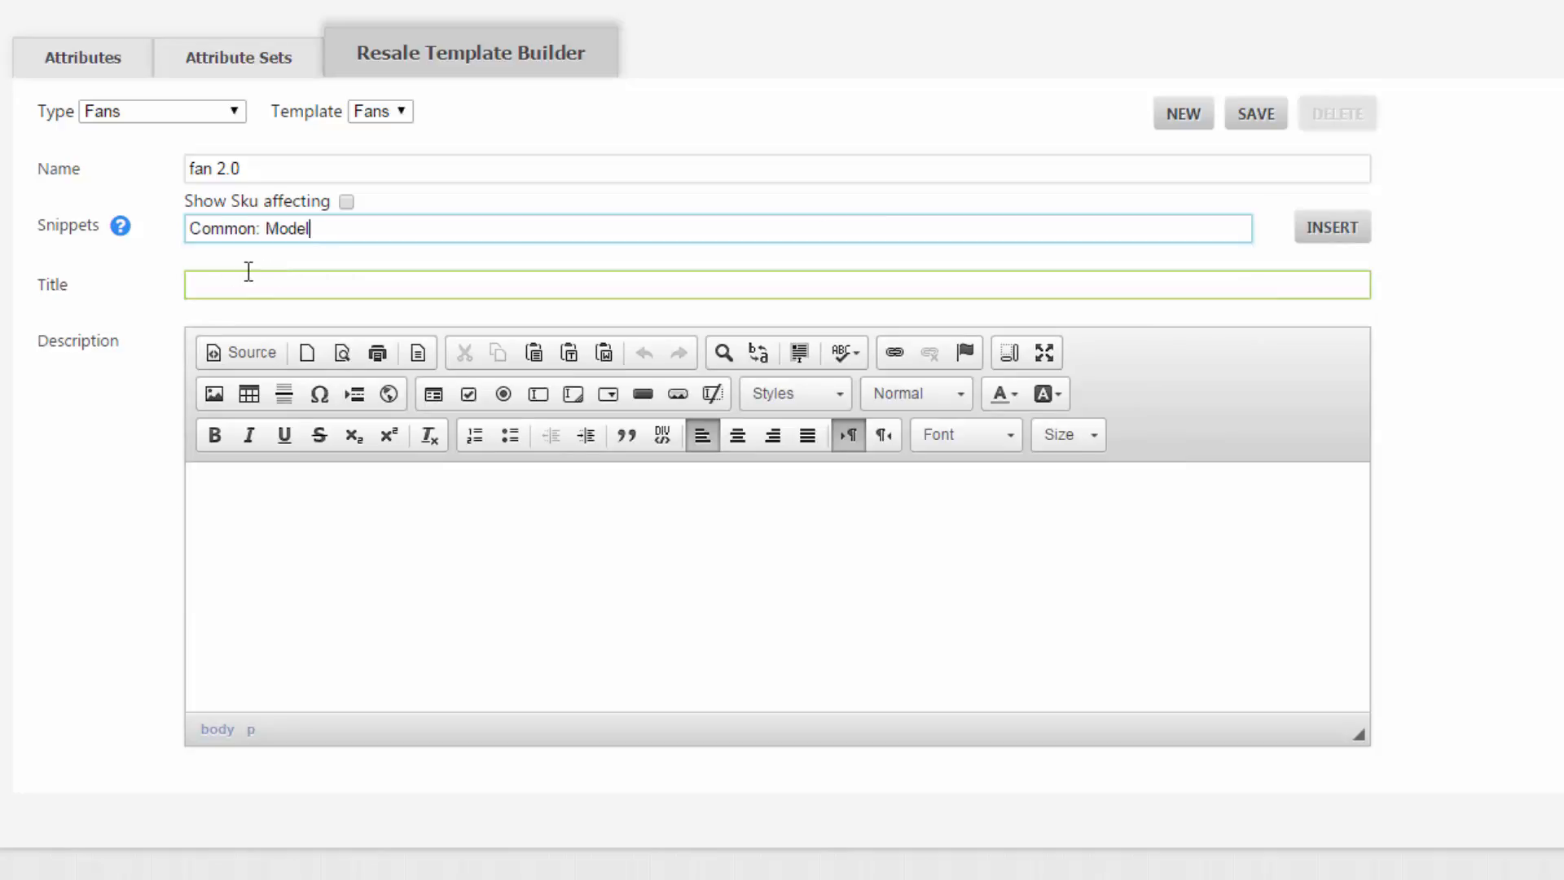
left_click(223, 292)
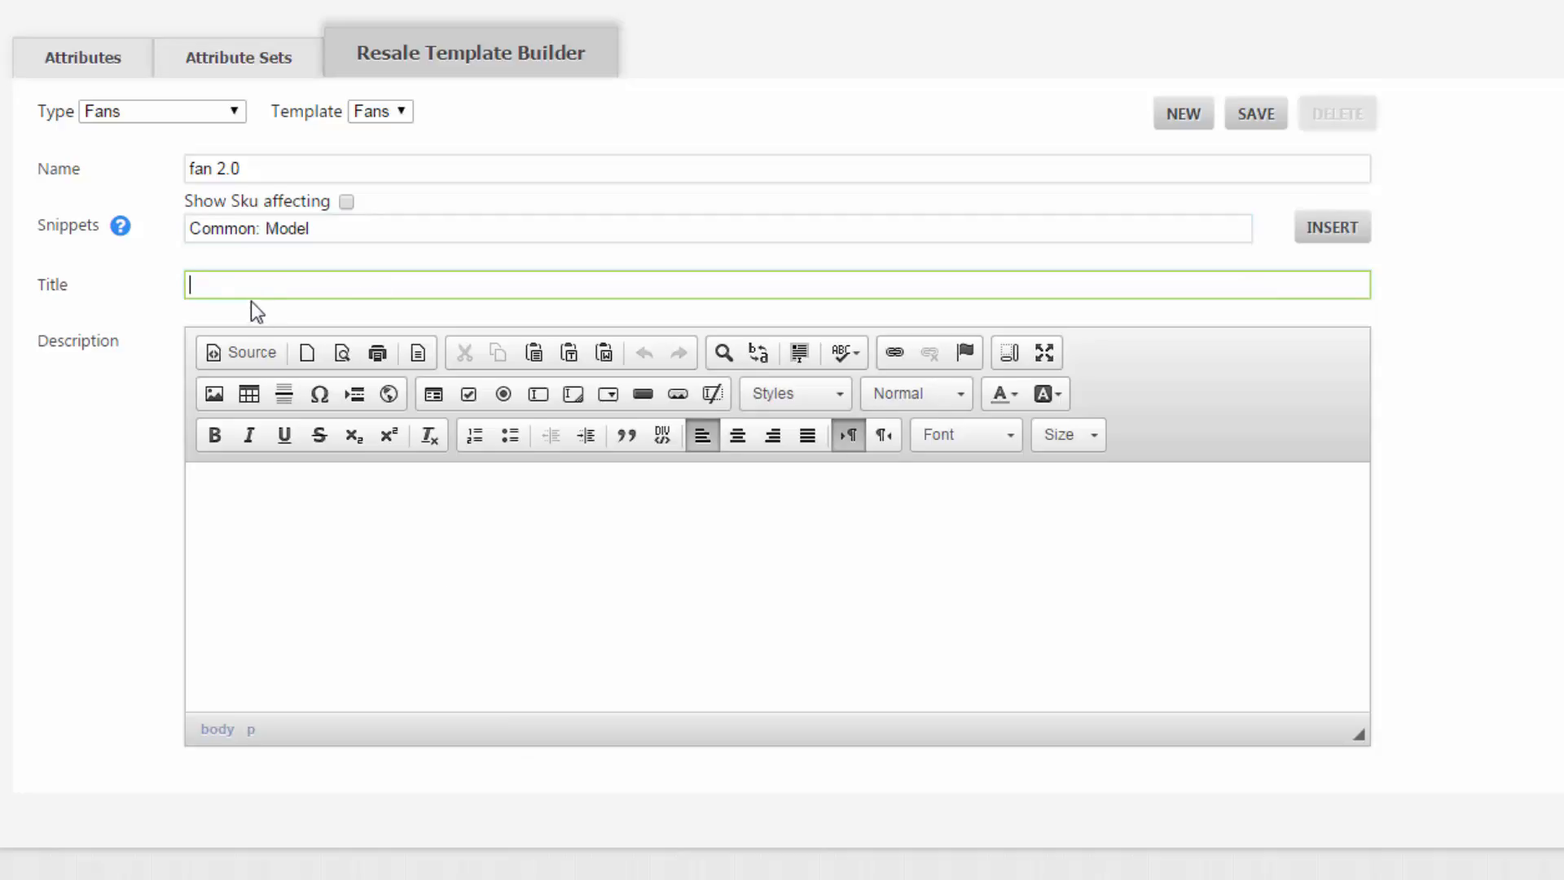
left_click(1357, 243)
Insert the Common: Manufacturer snippet before {MODEL} in the title and append "Fan testing working" at its end.
left_click(350, 233)
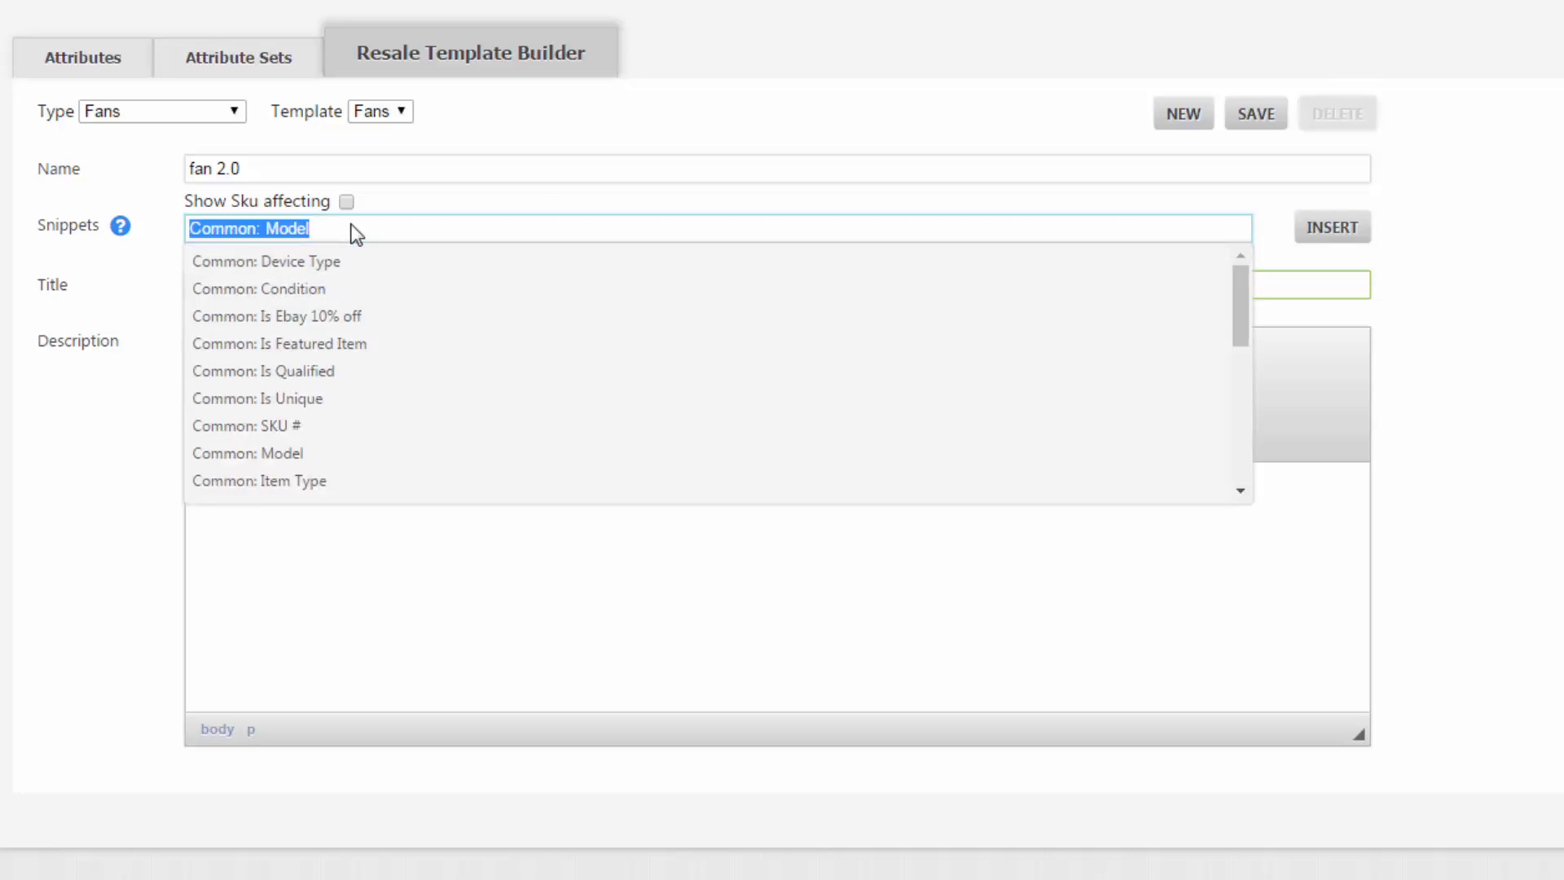
type("manu")
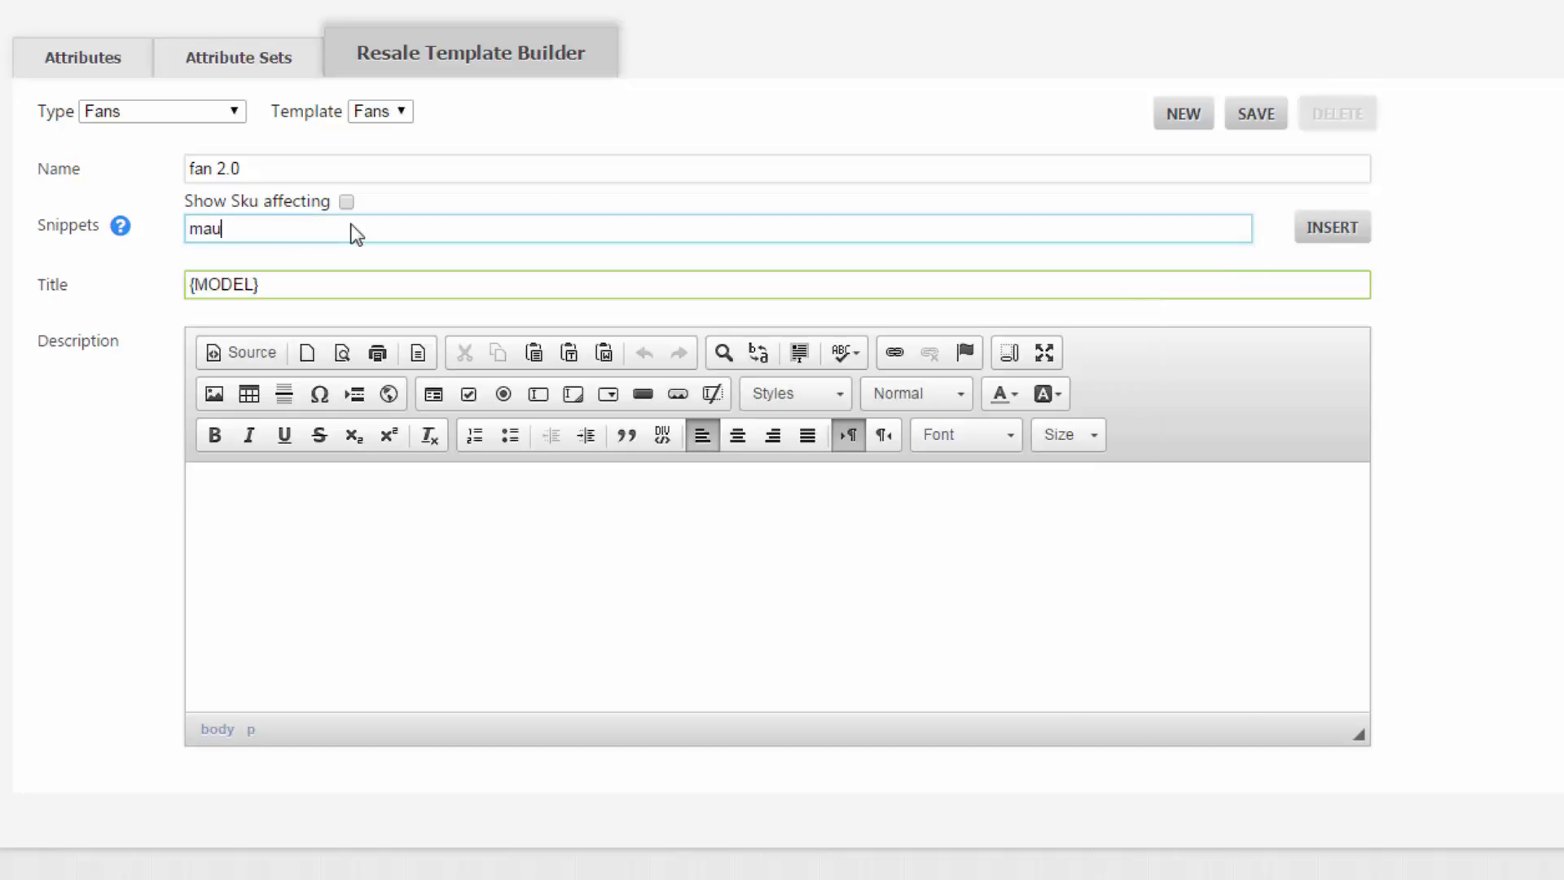
left_click(353, 262)
left_click(192, 283)
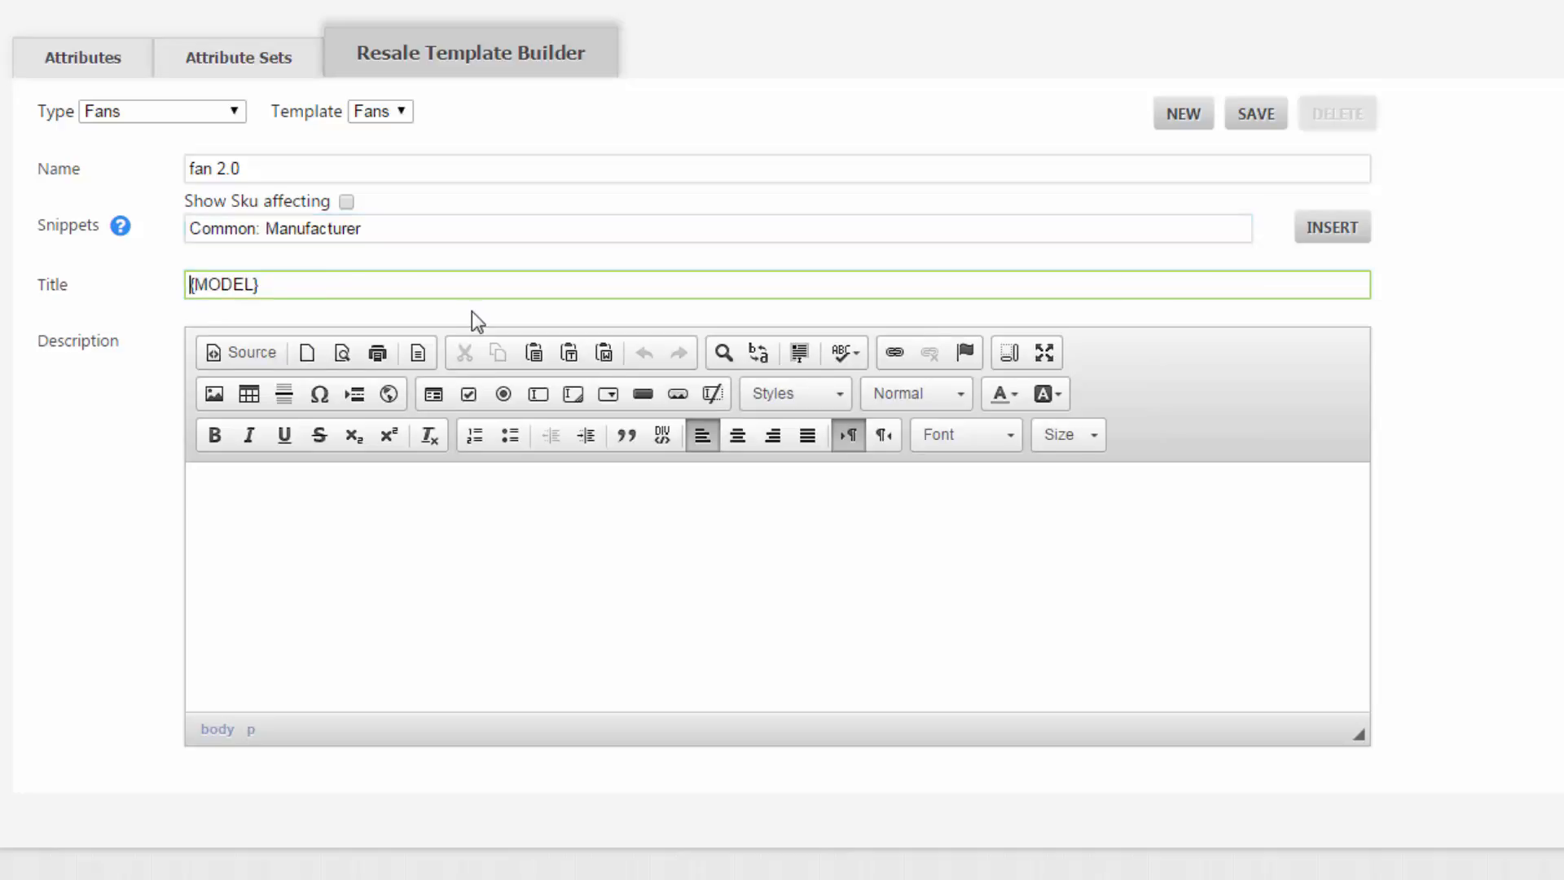
left_click(1341, 230)
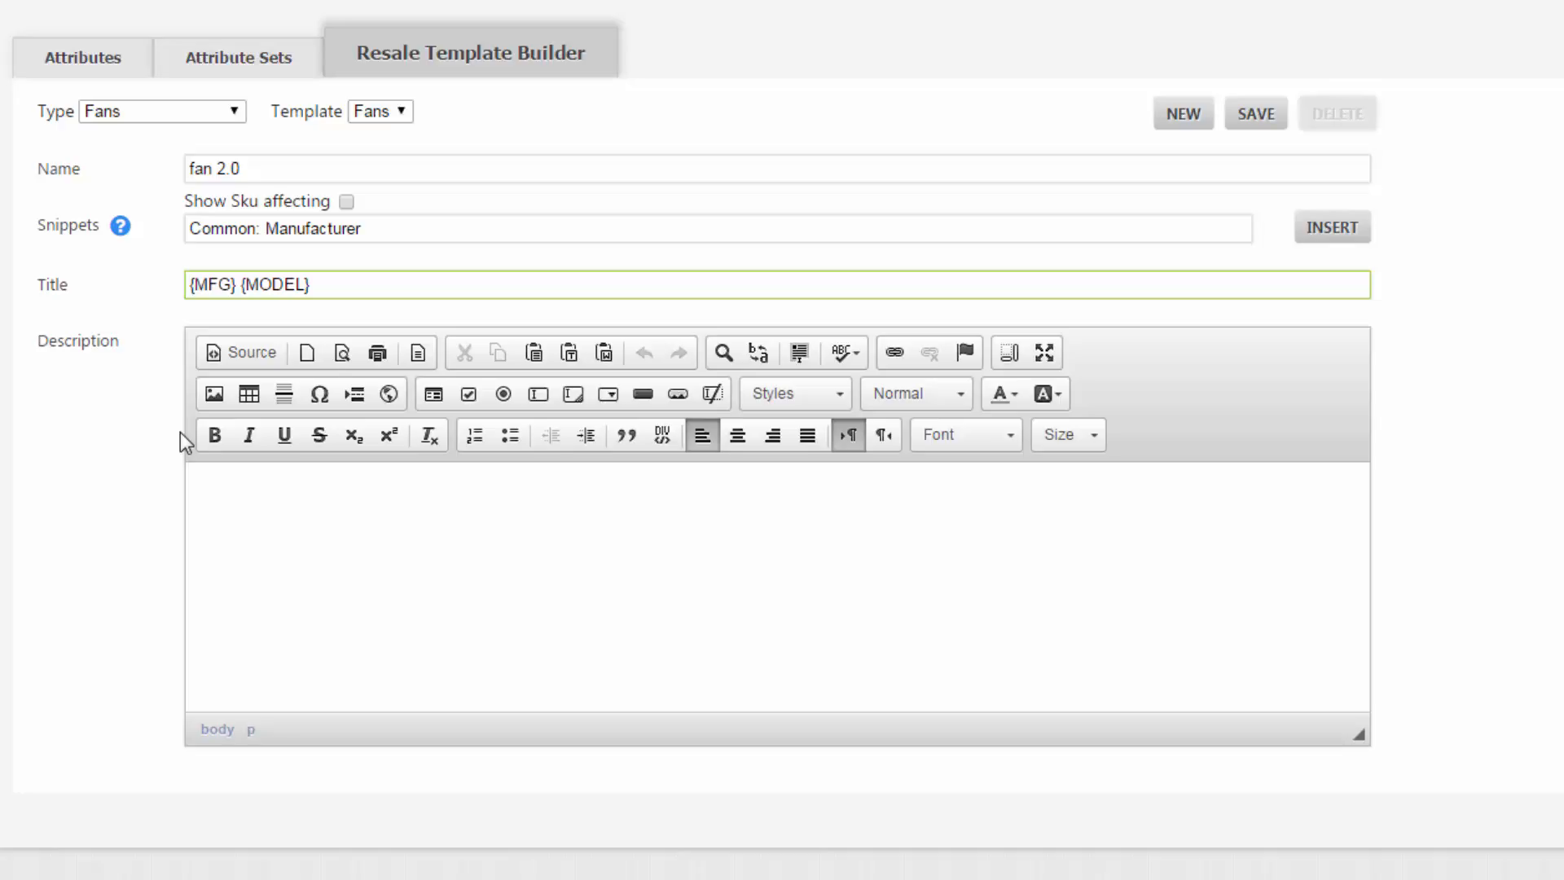
left_click(473, 273)
type("Fan testing working")
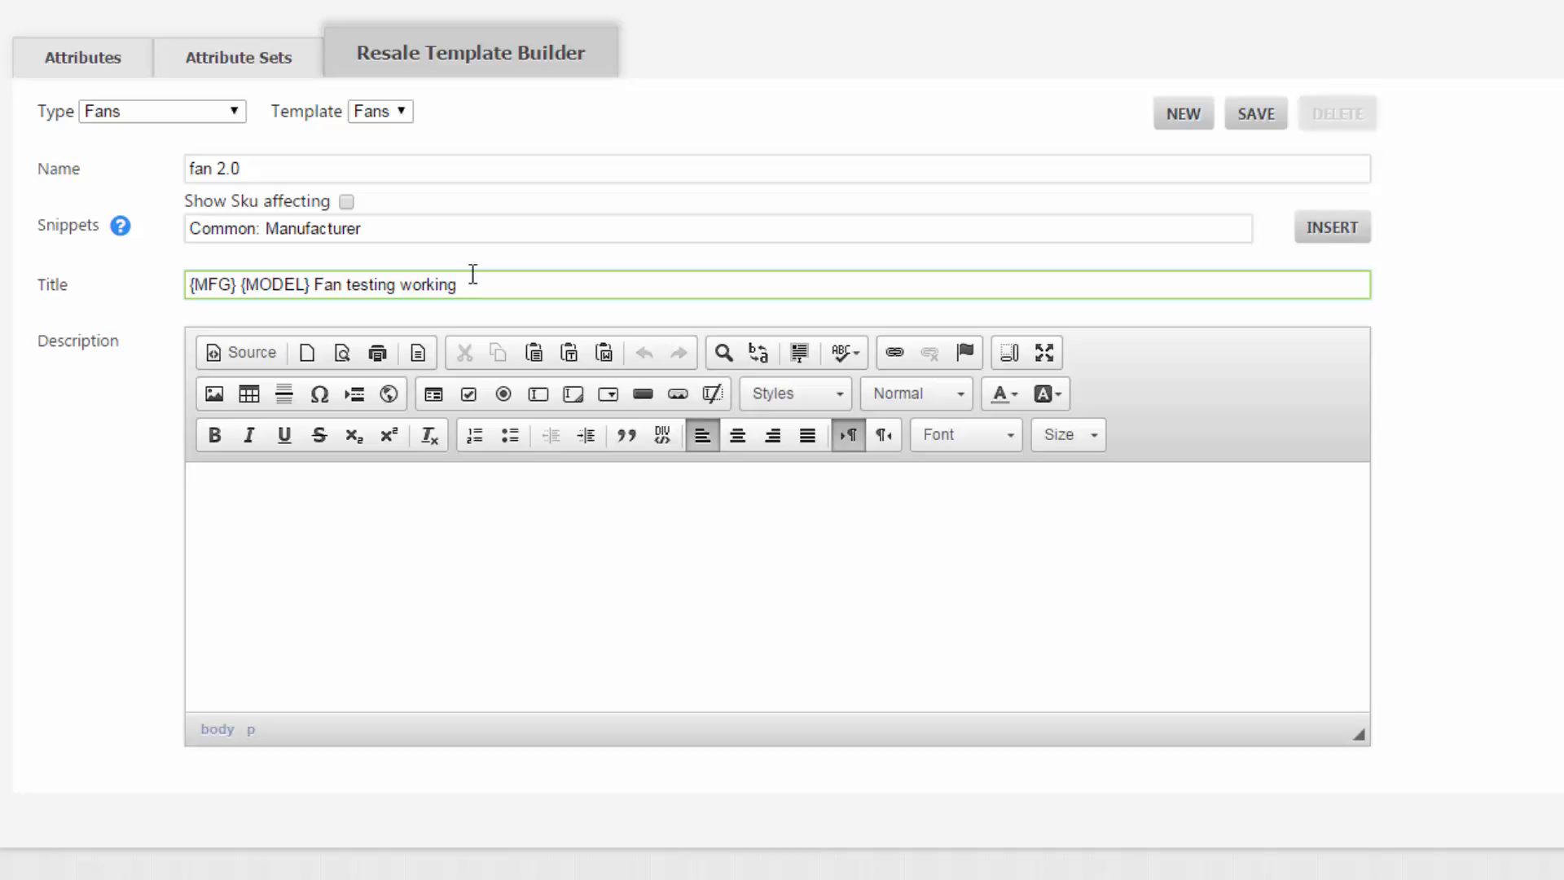
Draft the description: a thank-you line ending "our sale of a", plus working-pull, condition and pin-count sentences with "__" blanks for the variable values.
left_click(411, 514)
type("Thank you for taking a look at our sale of a   This __ __ is pulled from a working inviornment and will help you get your system back up and running. This part is in a __ condition. This fan has __ pins.")
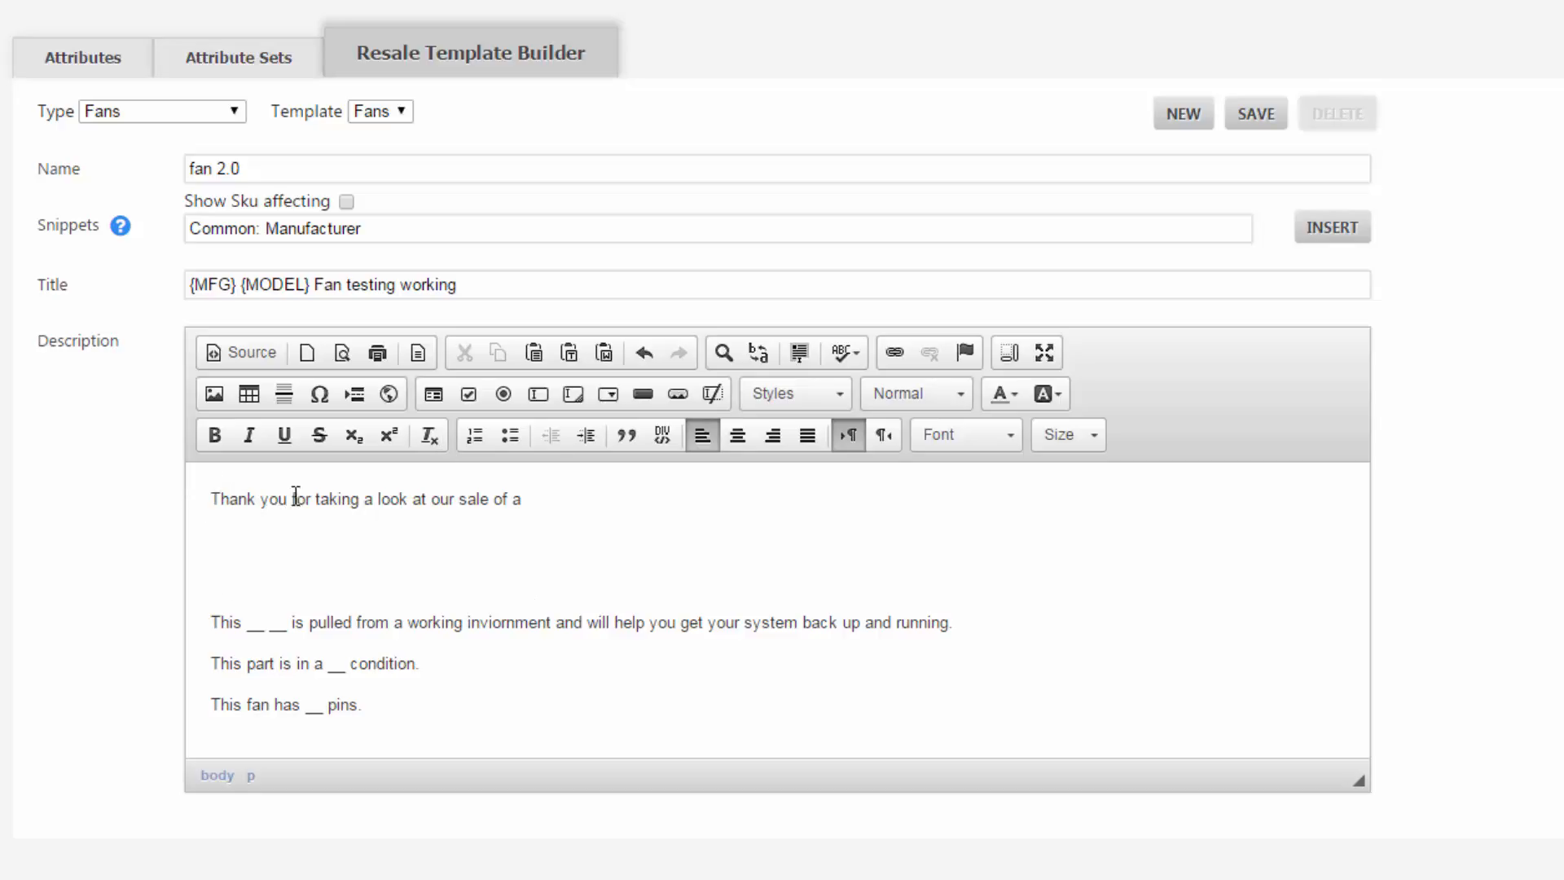
Insert the Common: SKU Title snippet at the end of the description's first line, after "sale of a".
left_click(526, 499)
triple_click(366, 233)
left_click_drag(367, 233, 237, 225)
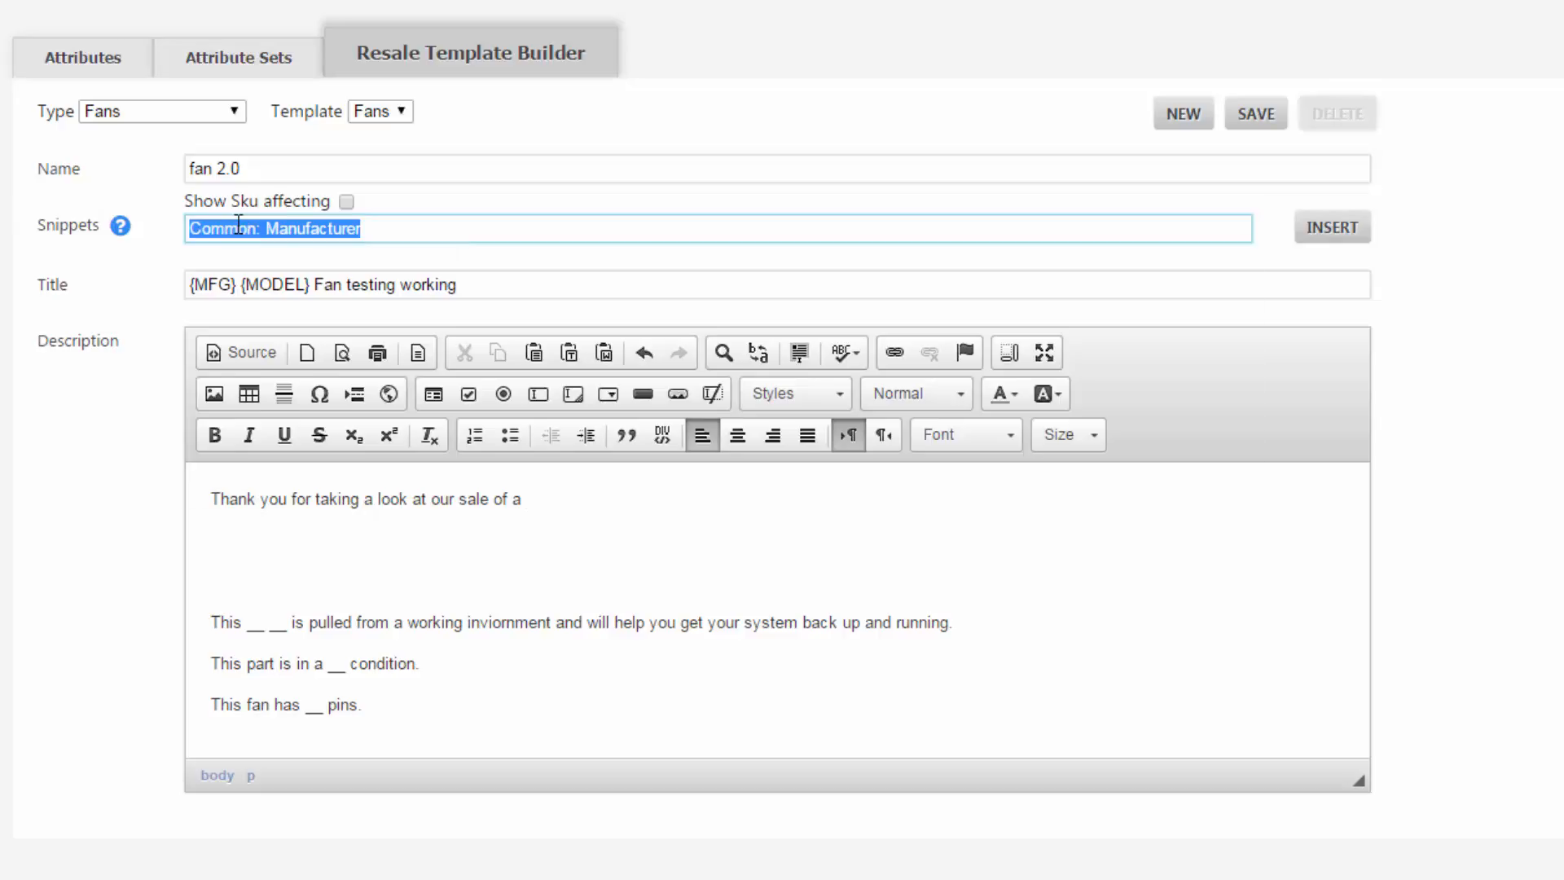
type("tit")
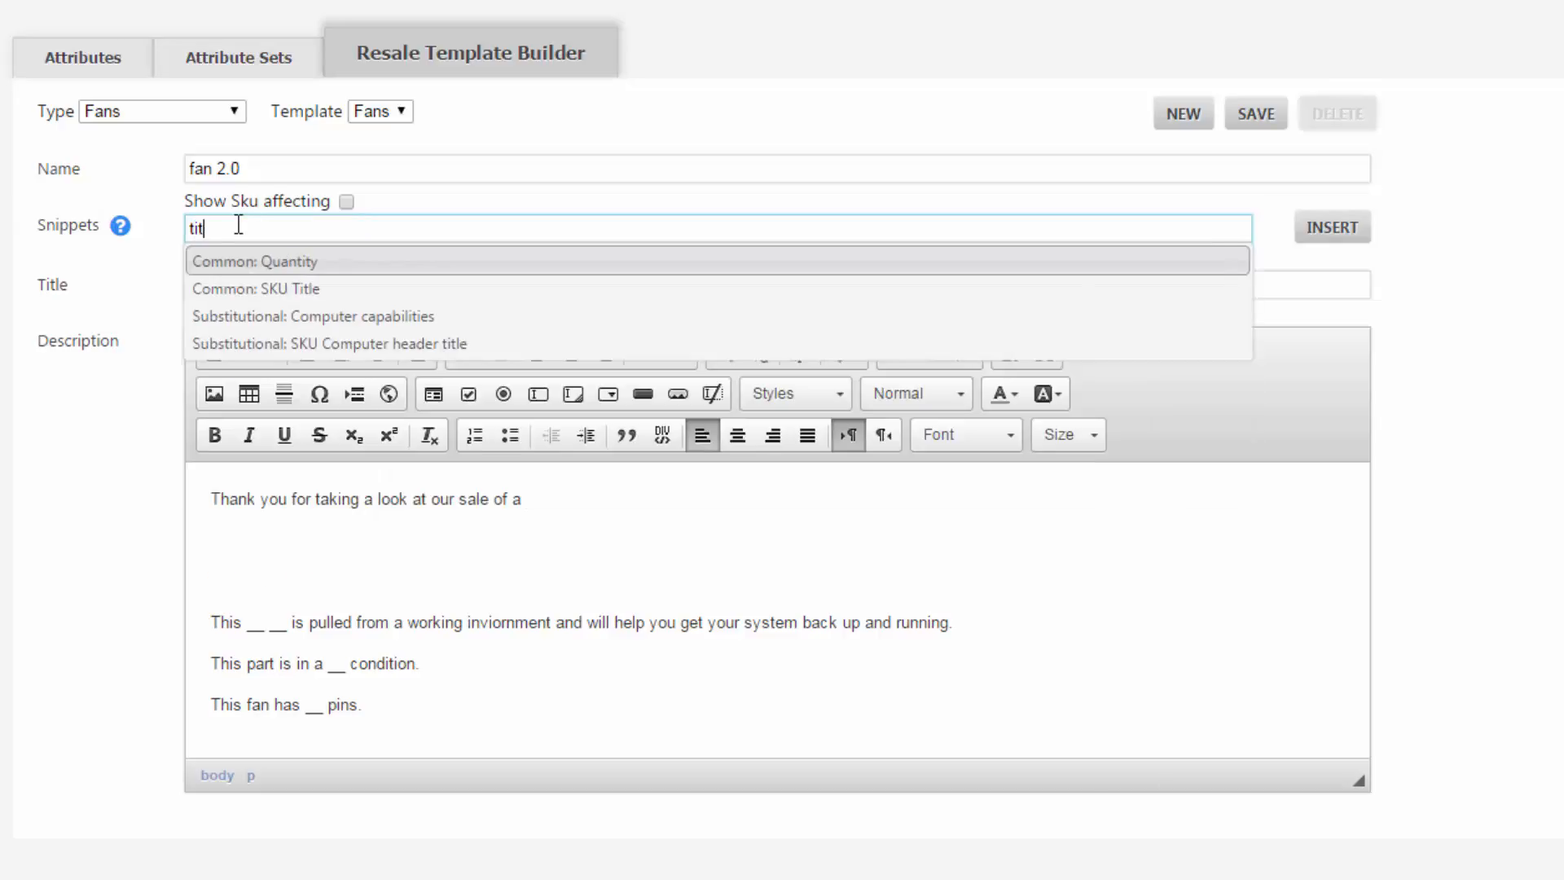
left_click(288, 290)
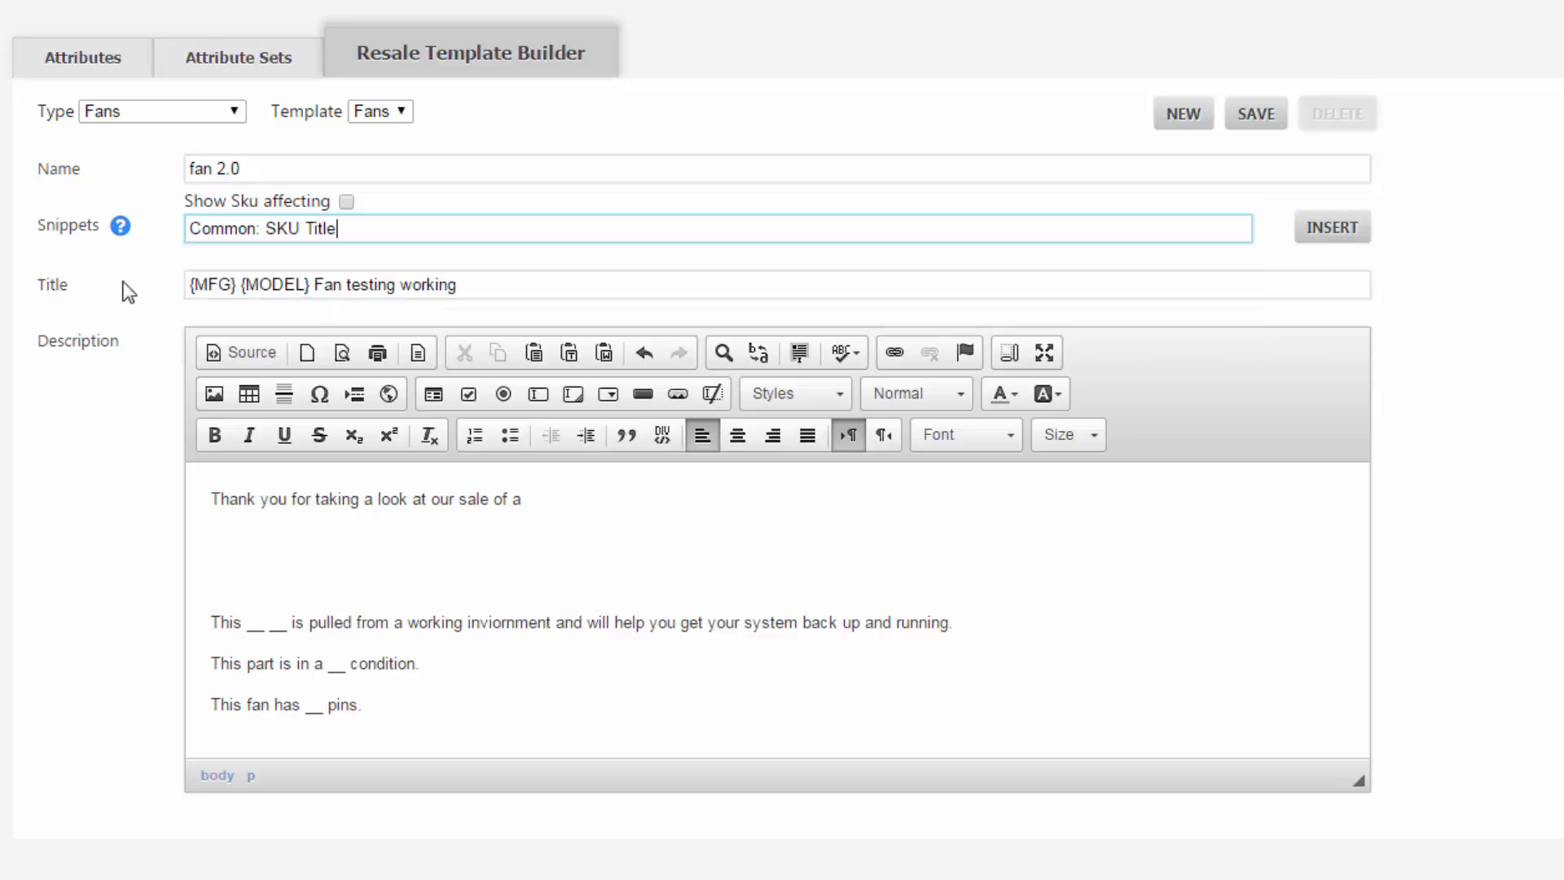
left_click(587, 510)
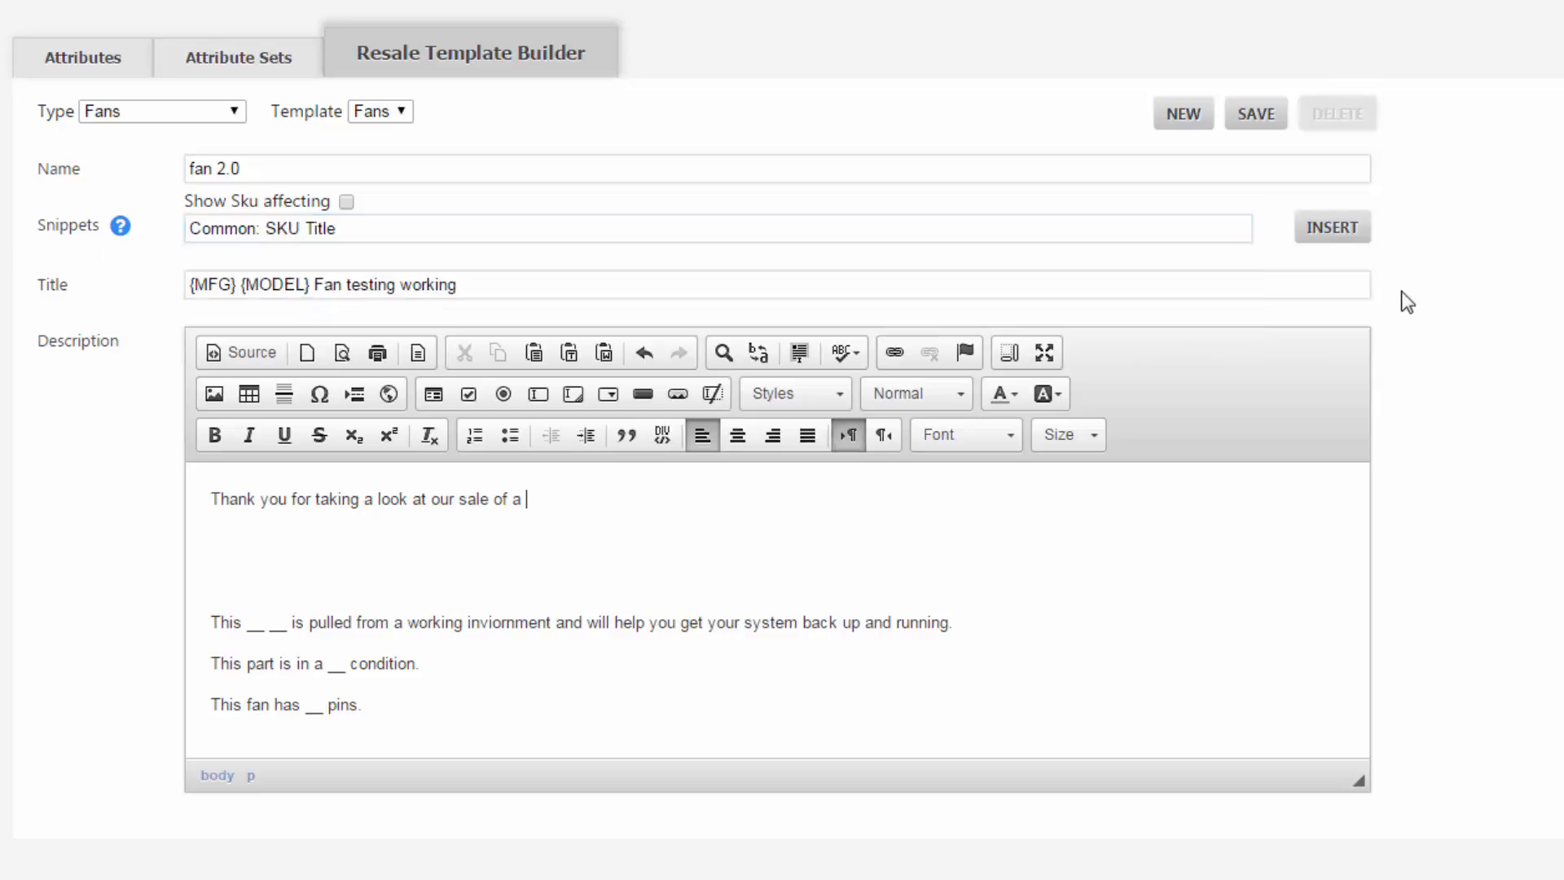
left_click(1330, 229)
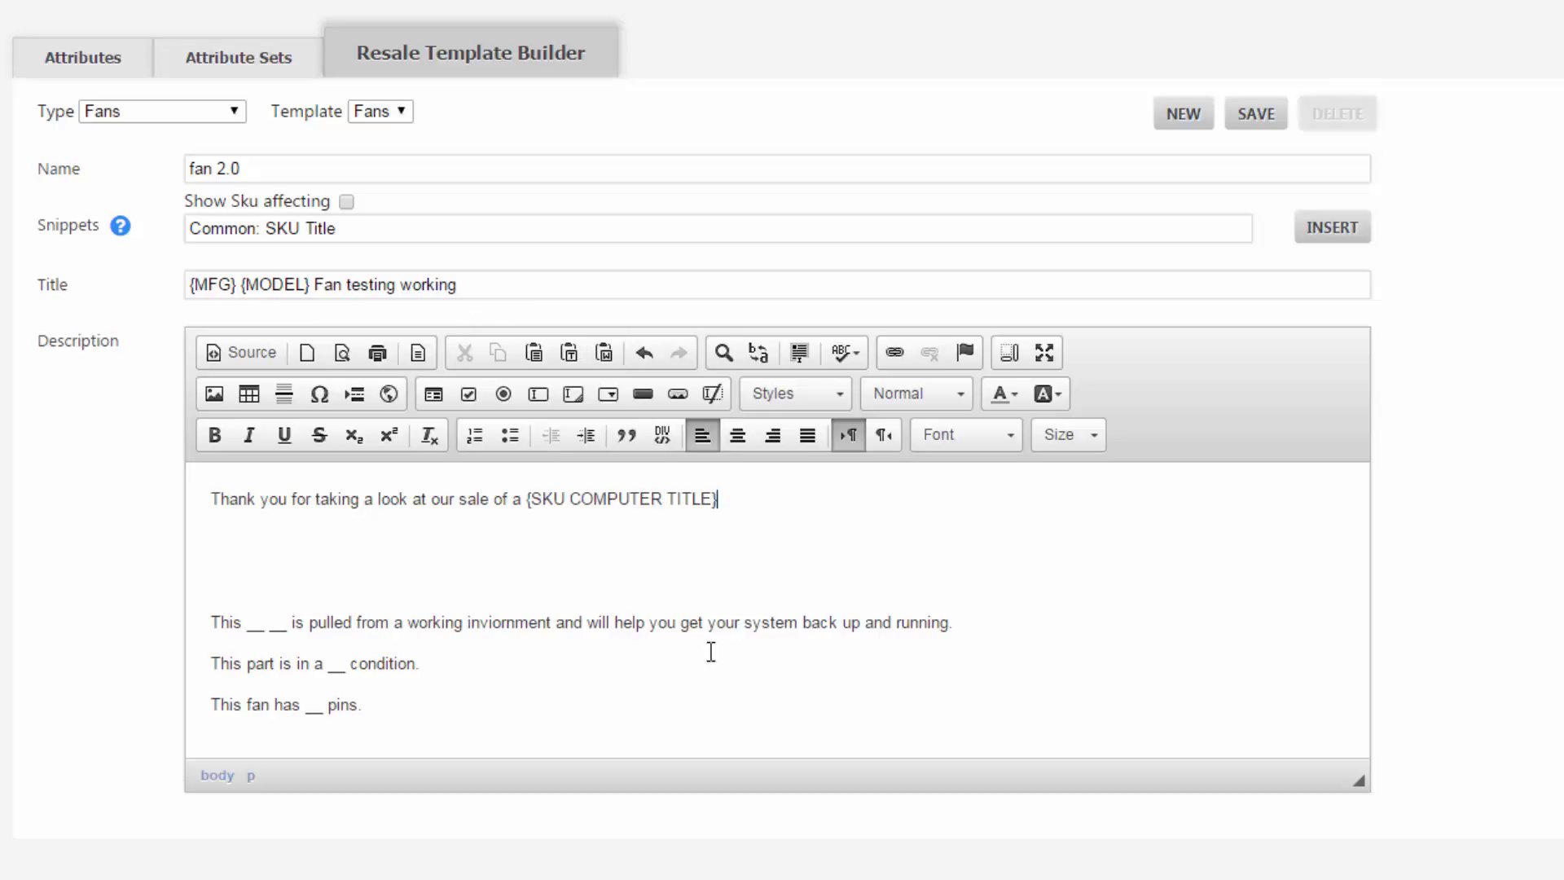
Remove "testing working" from the title and insert the Common: Condition snippet between {MODEL} and "Fan".
left_click_drag(346, 284, 512, 307)
key("BackSpace")
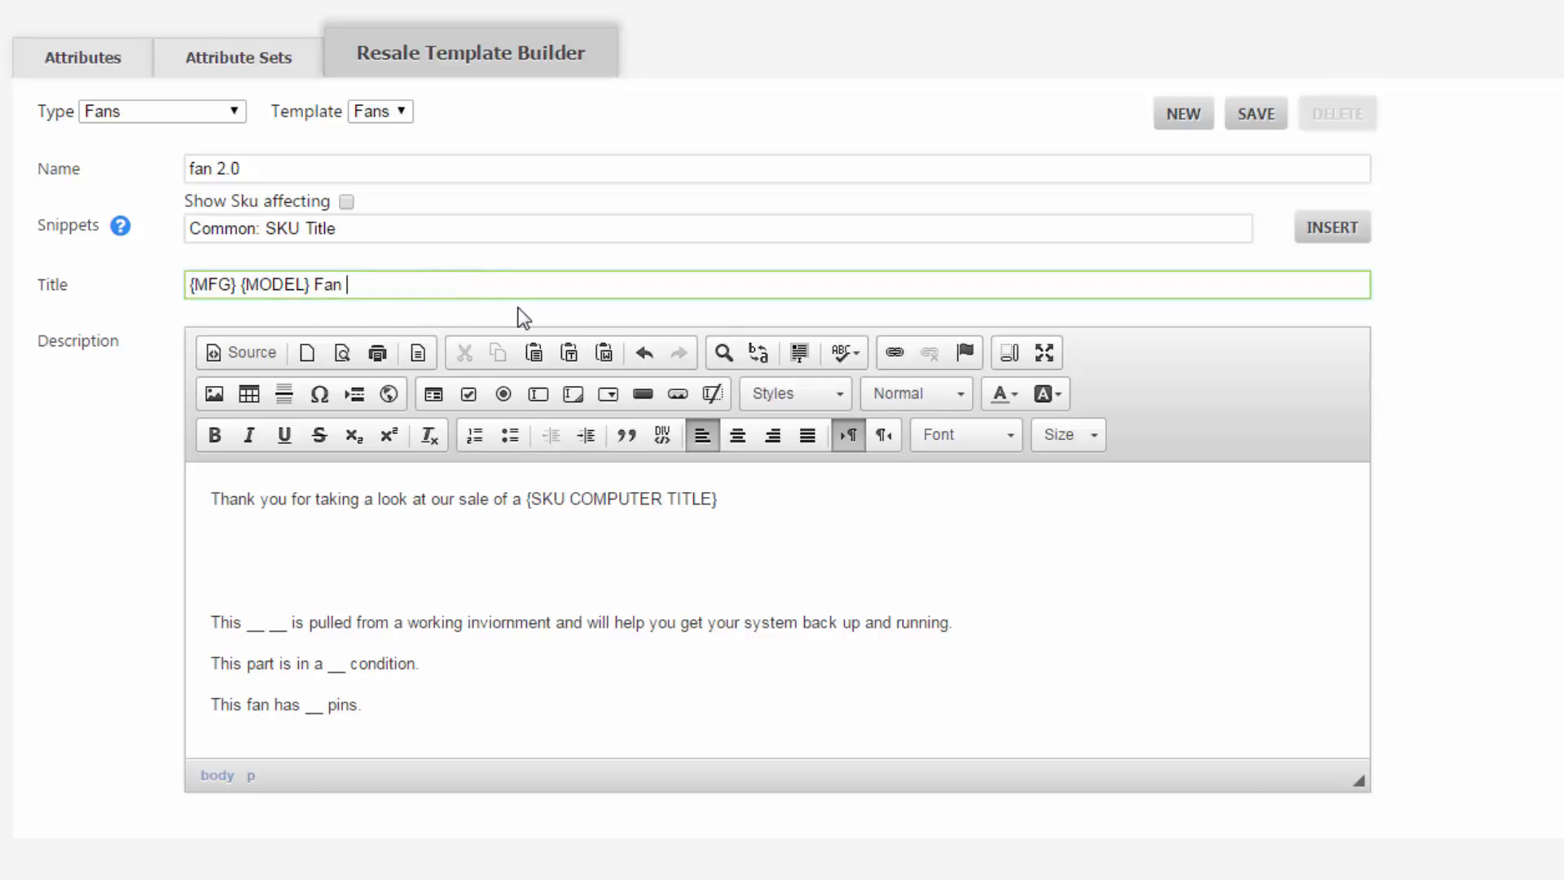
left_click(440, 240)
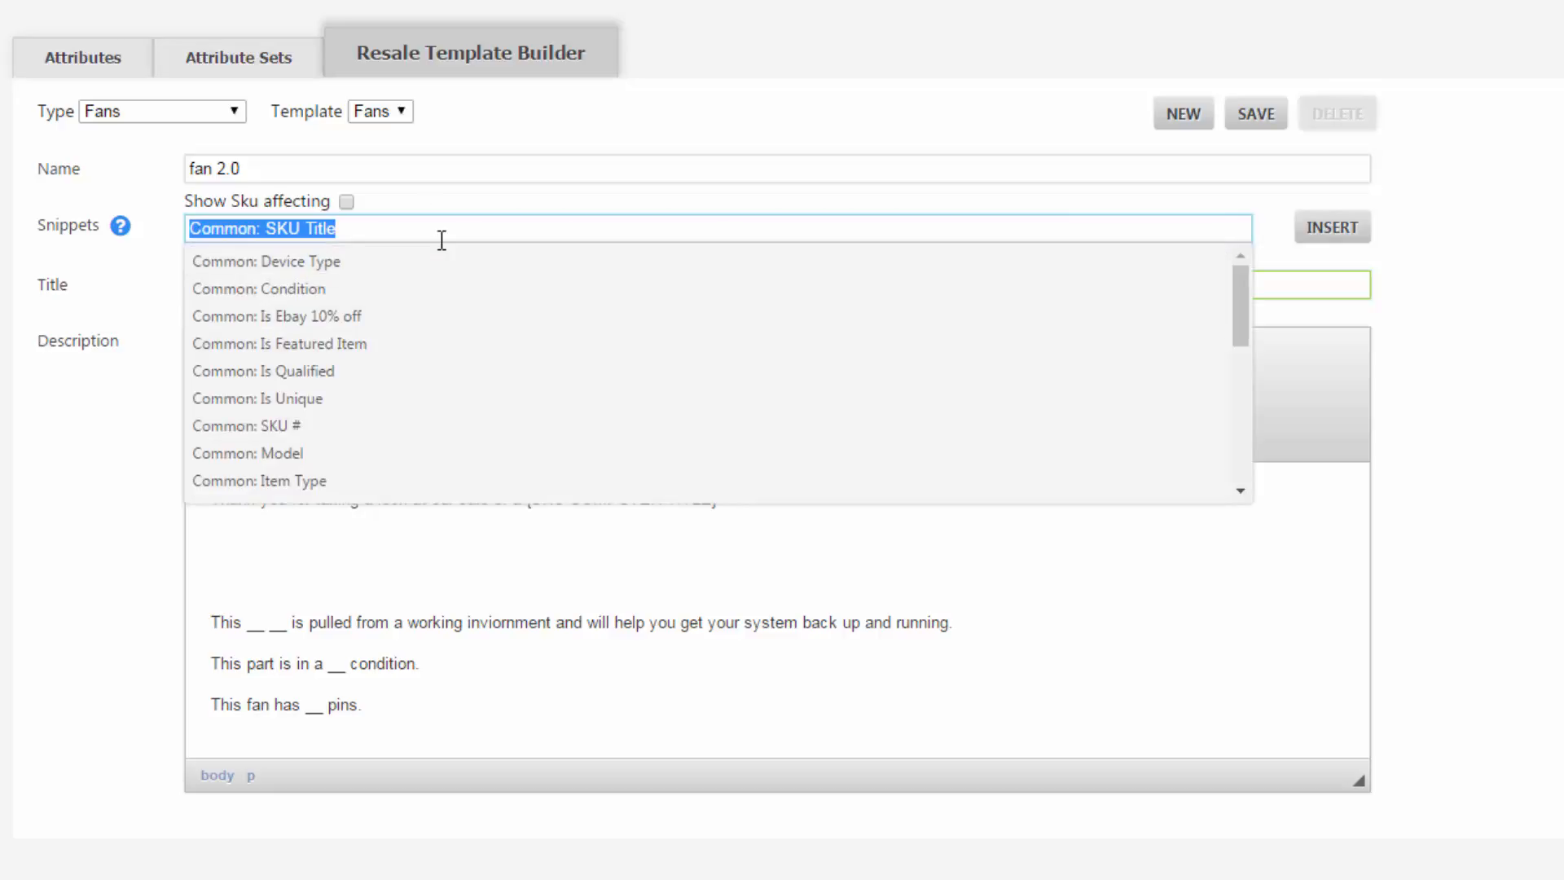
type("con")
left_click(337, 259)
left_click(316, 285)
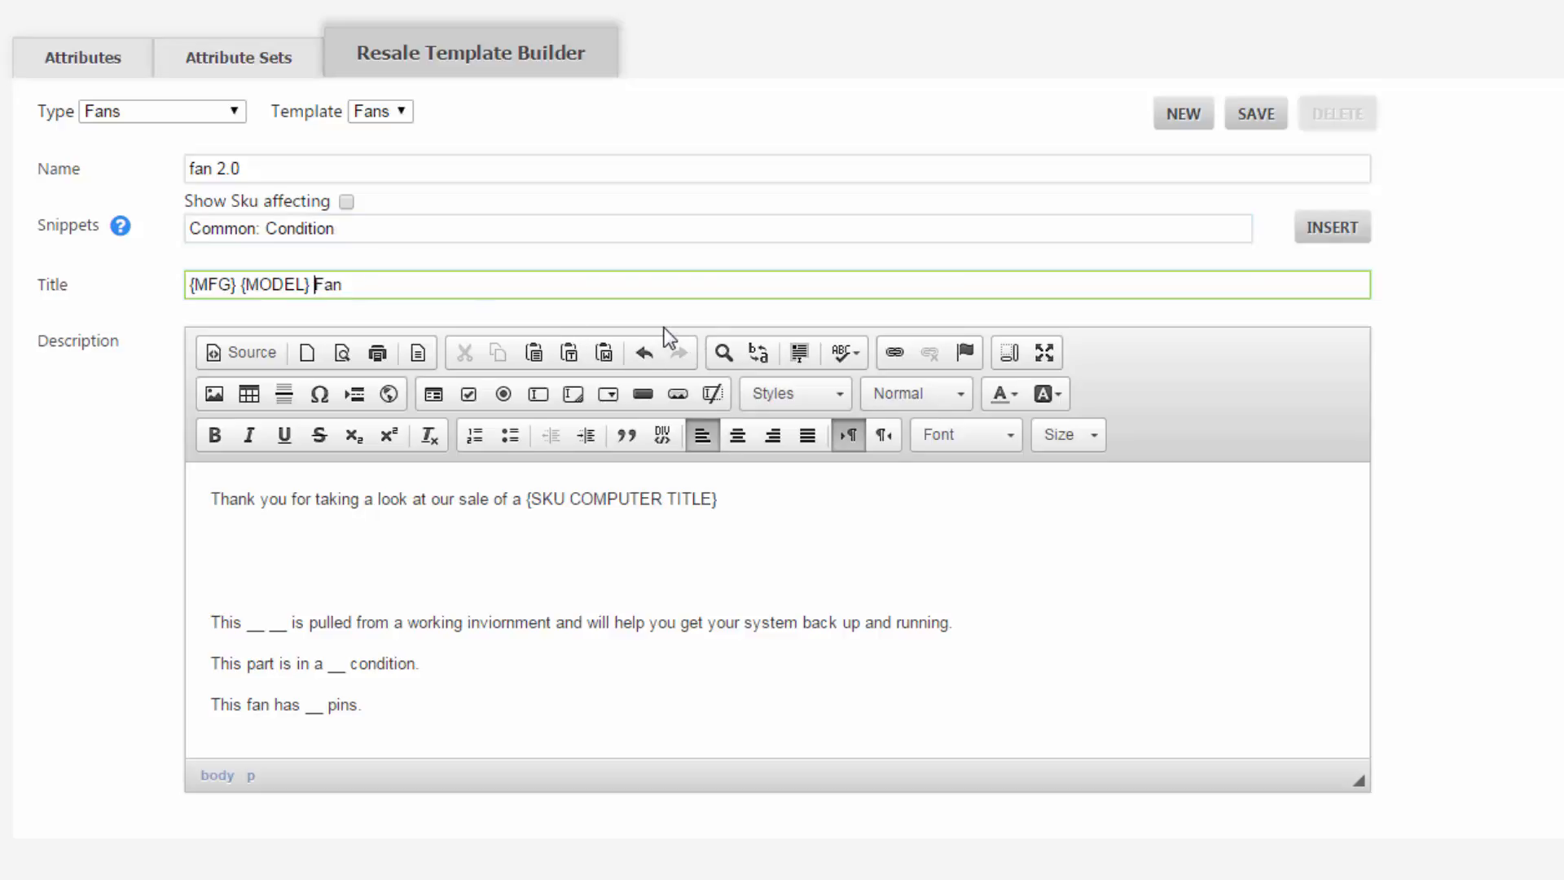
left_click(1331, 236)
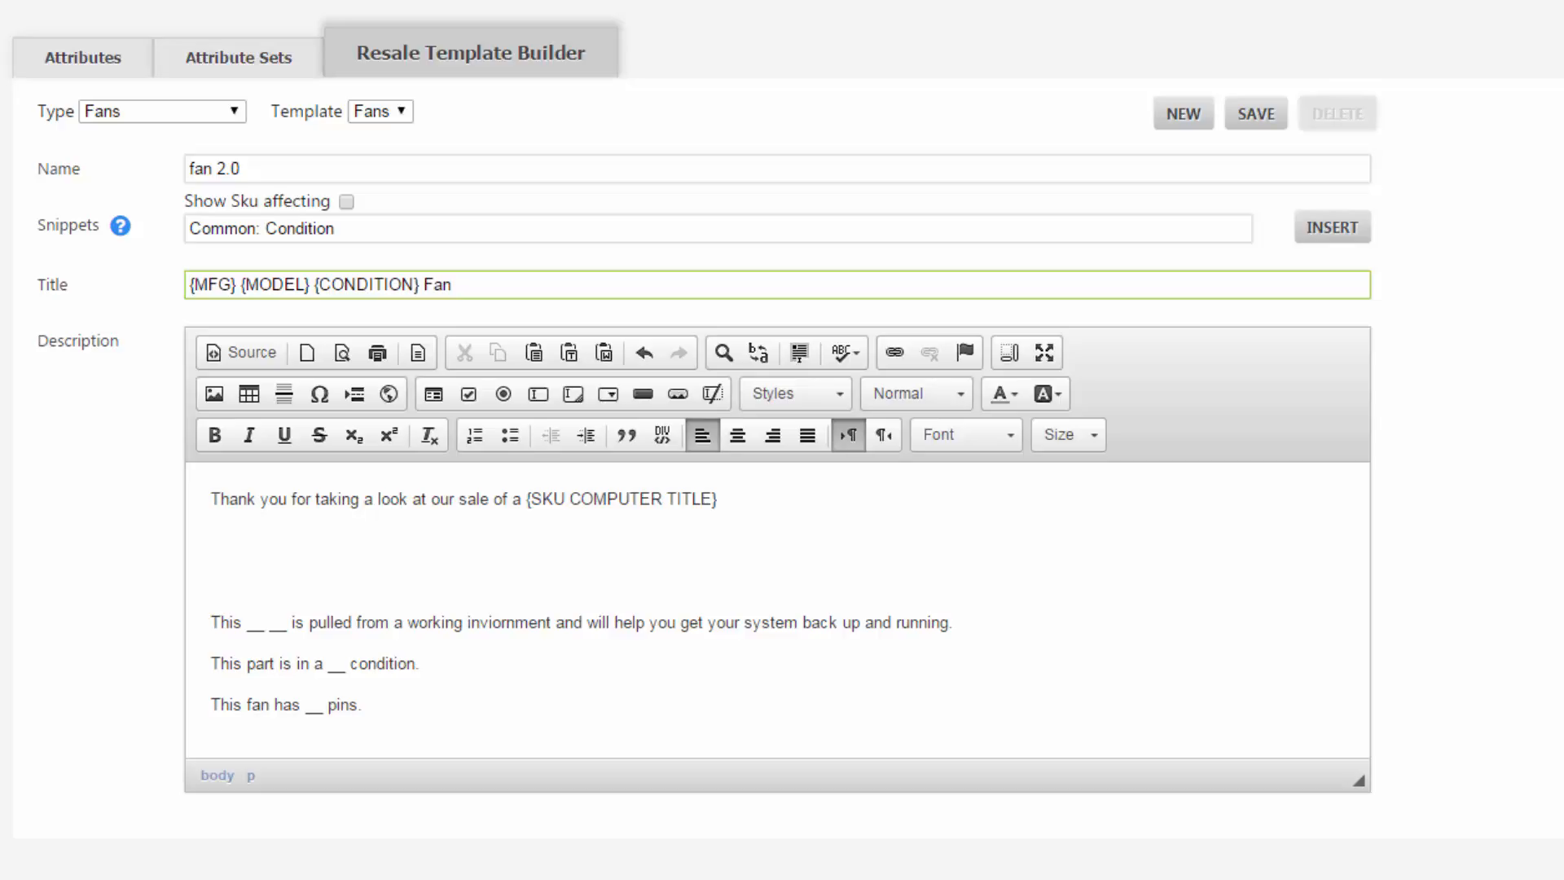
Replace the two blanks in the description's working-pull sentence with {MFG} {MODEL} from the title.
left_click(206, 498)
left_click(745, 532)
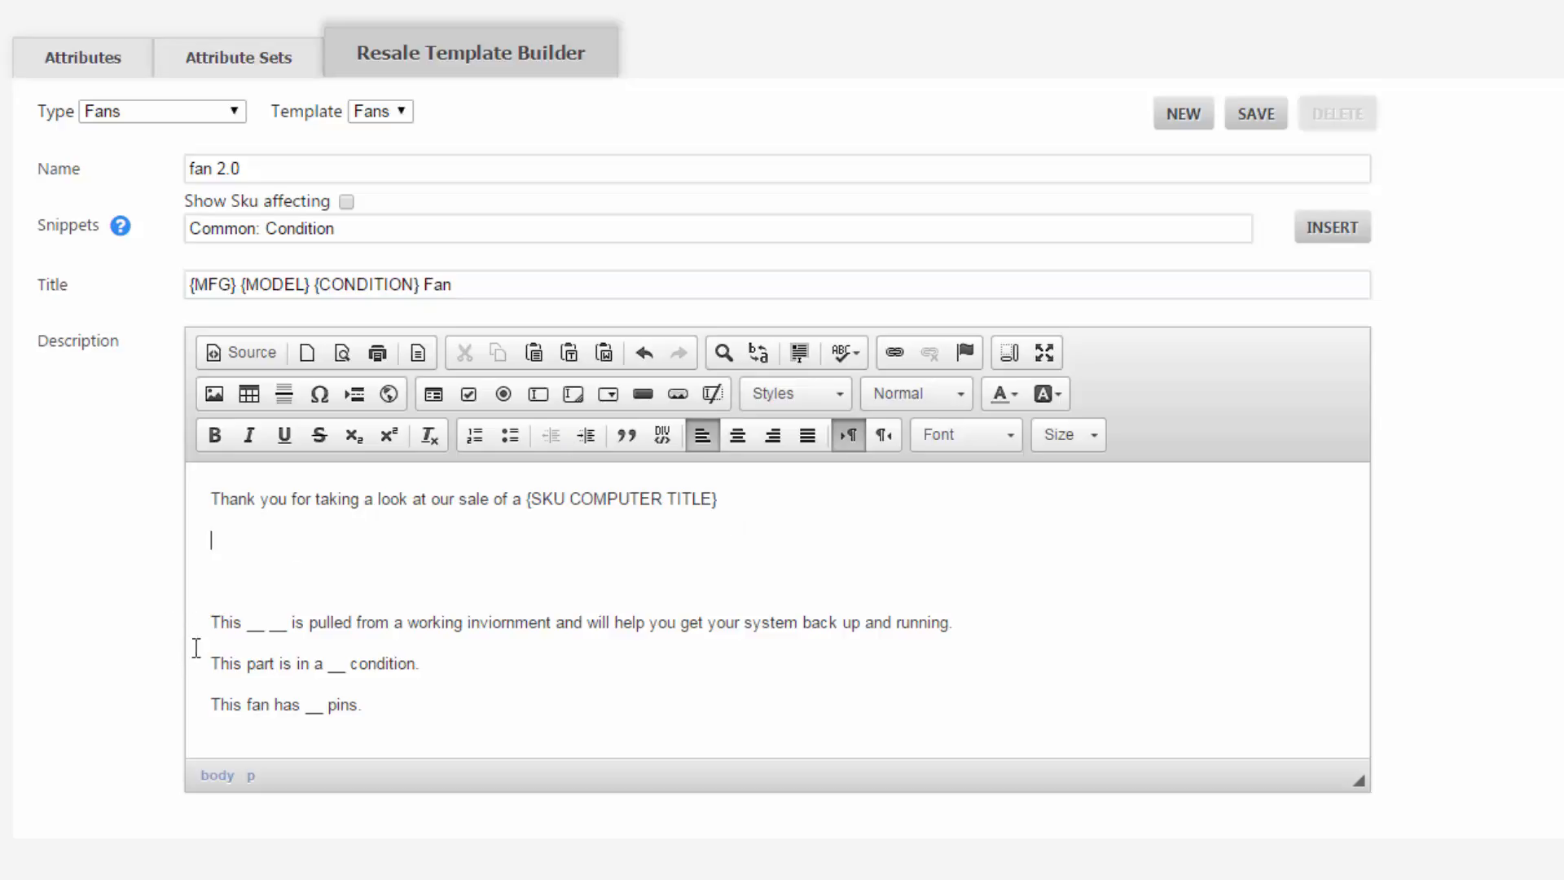
left_click(249, 624)
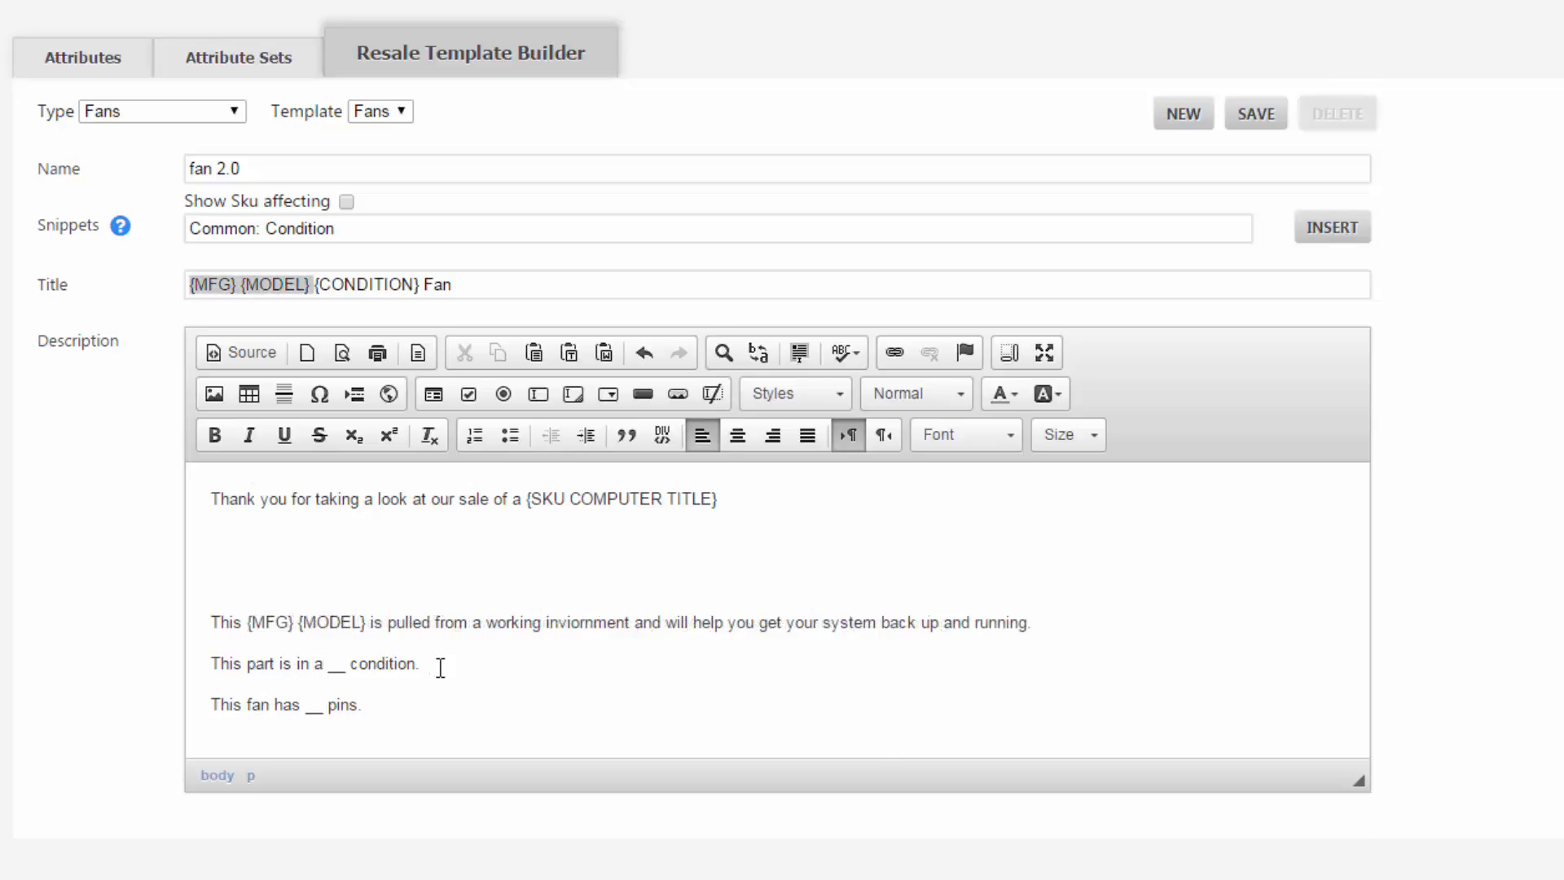
Replace the blank in the "This part is in a" sentence with the Common: Condition snippet.
double_click(339, 663)
left_click(366, 241)
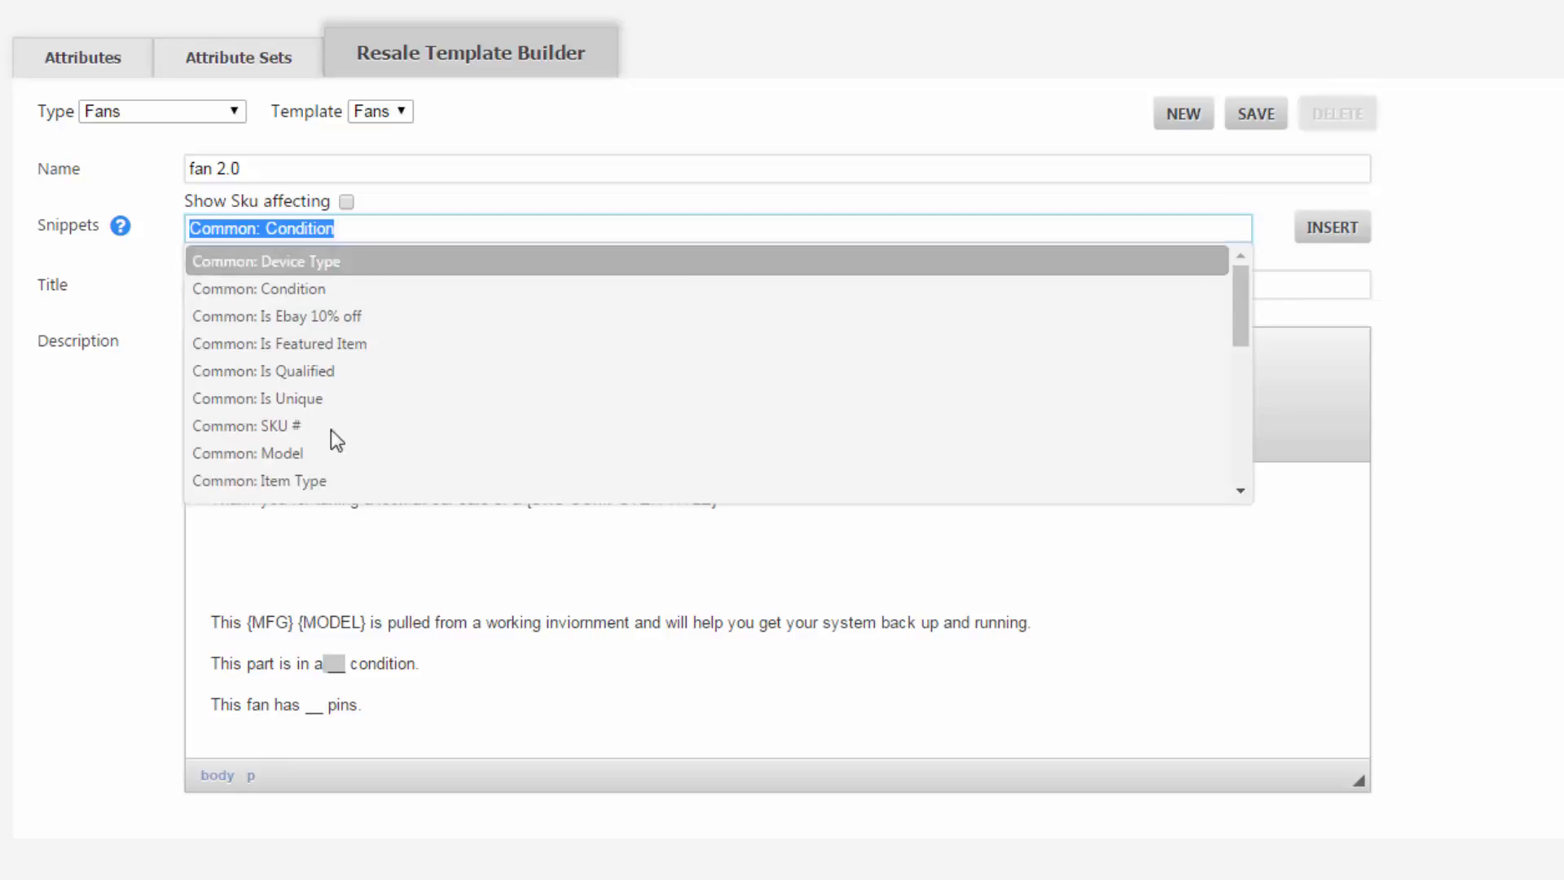
left_click(377, 669)
left_click(346, 663)
key("BackSpace")
key("BackSpace")
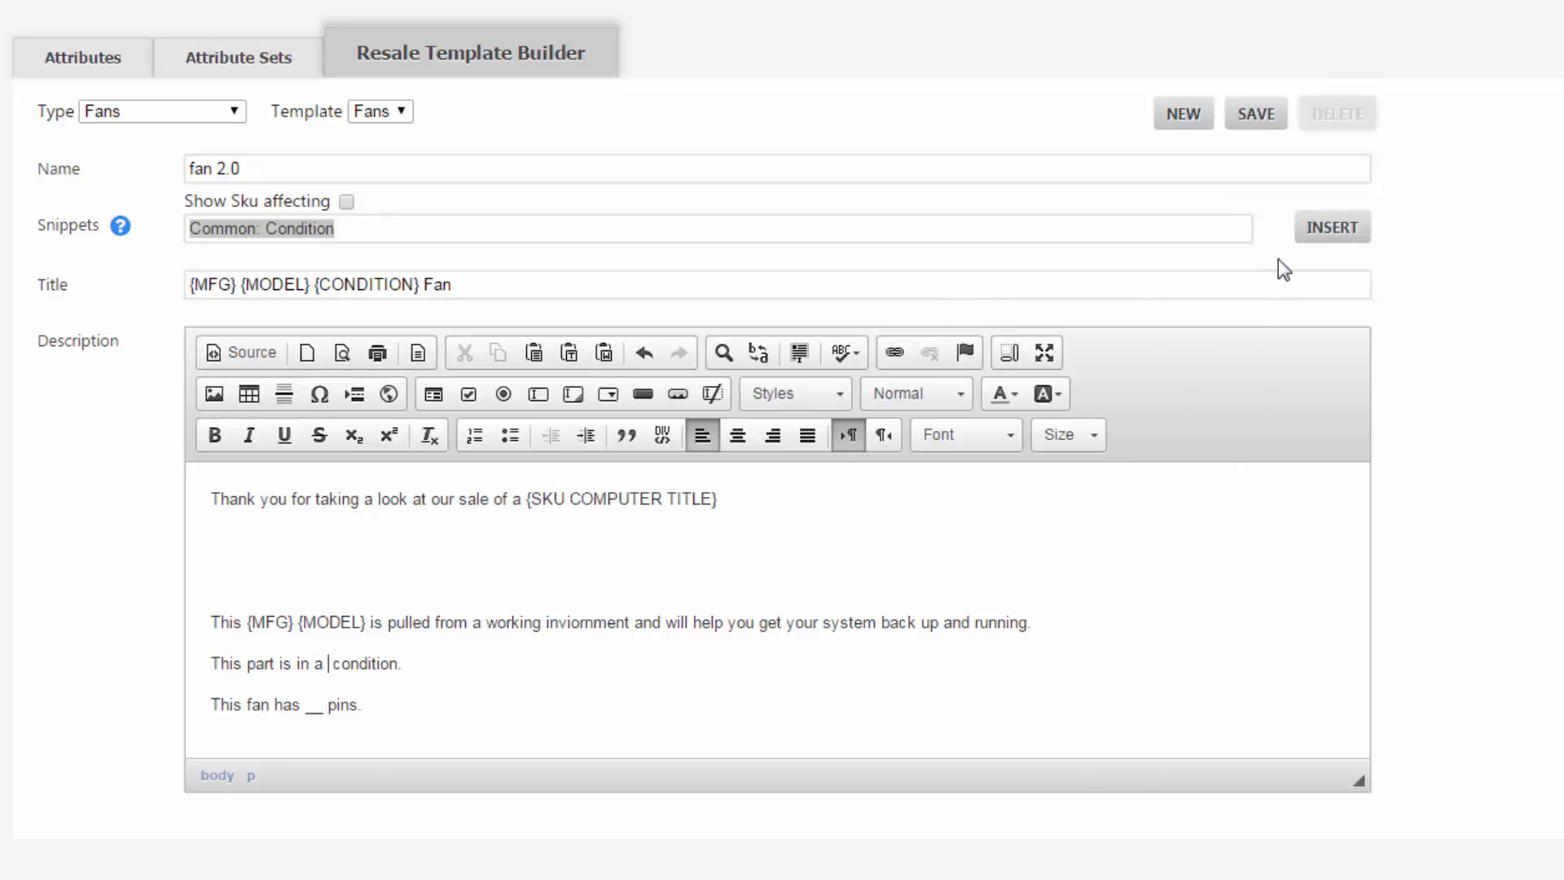
left_click(1340, 234)
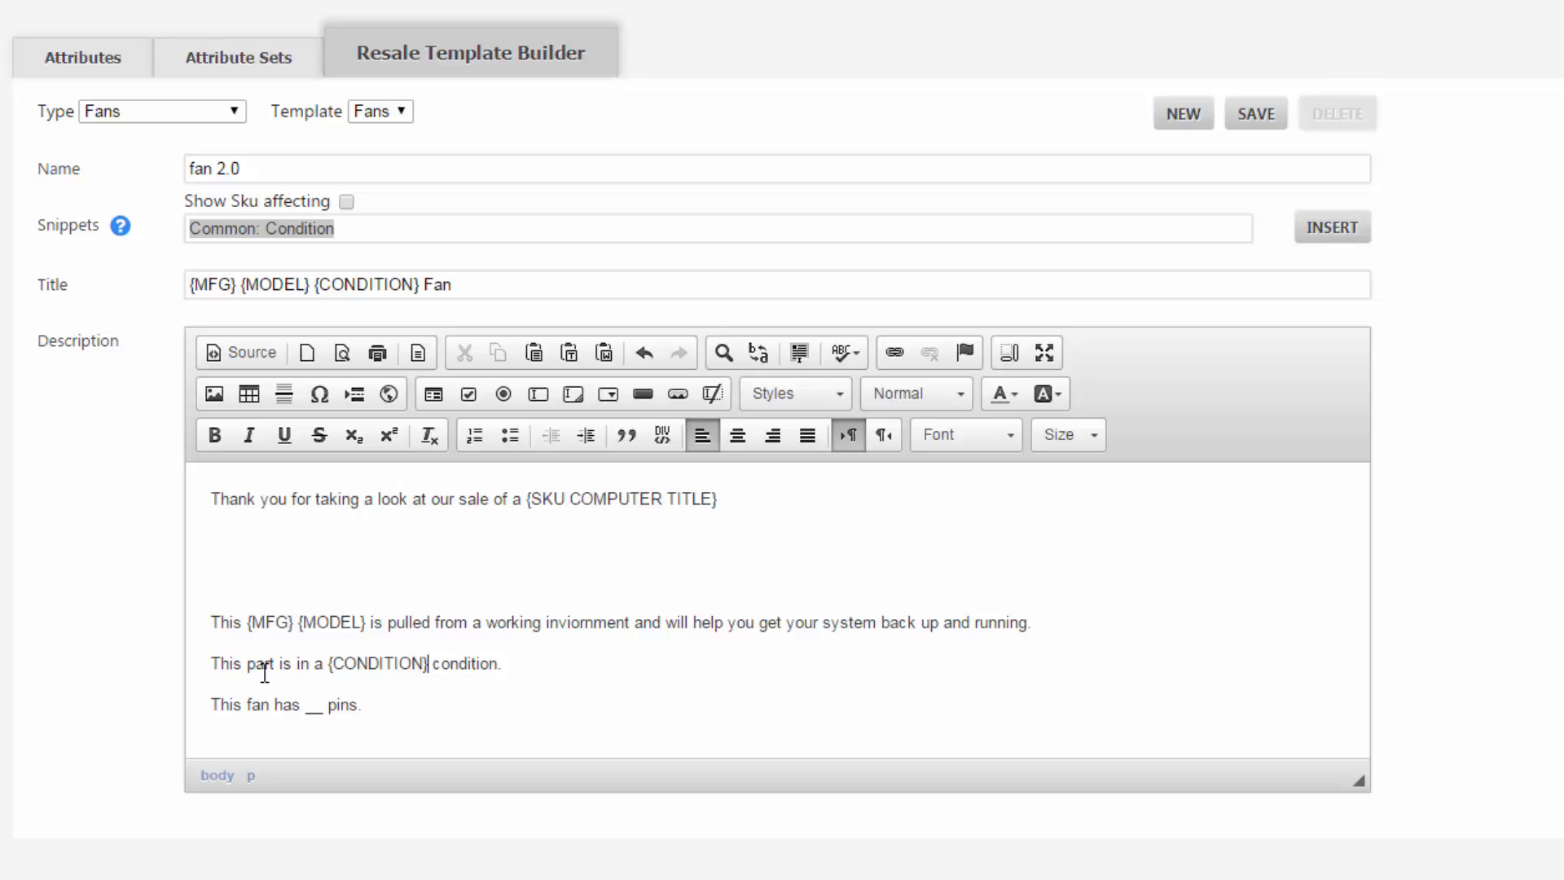
Replace the blank in the "This fan has" sentence with the Capabilities: Pins snippet.
left_click(413, 239)
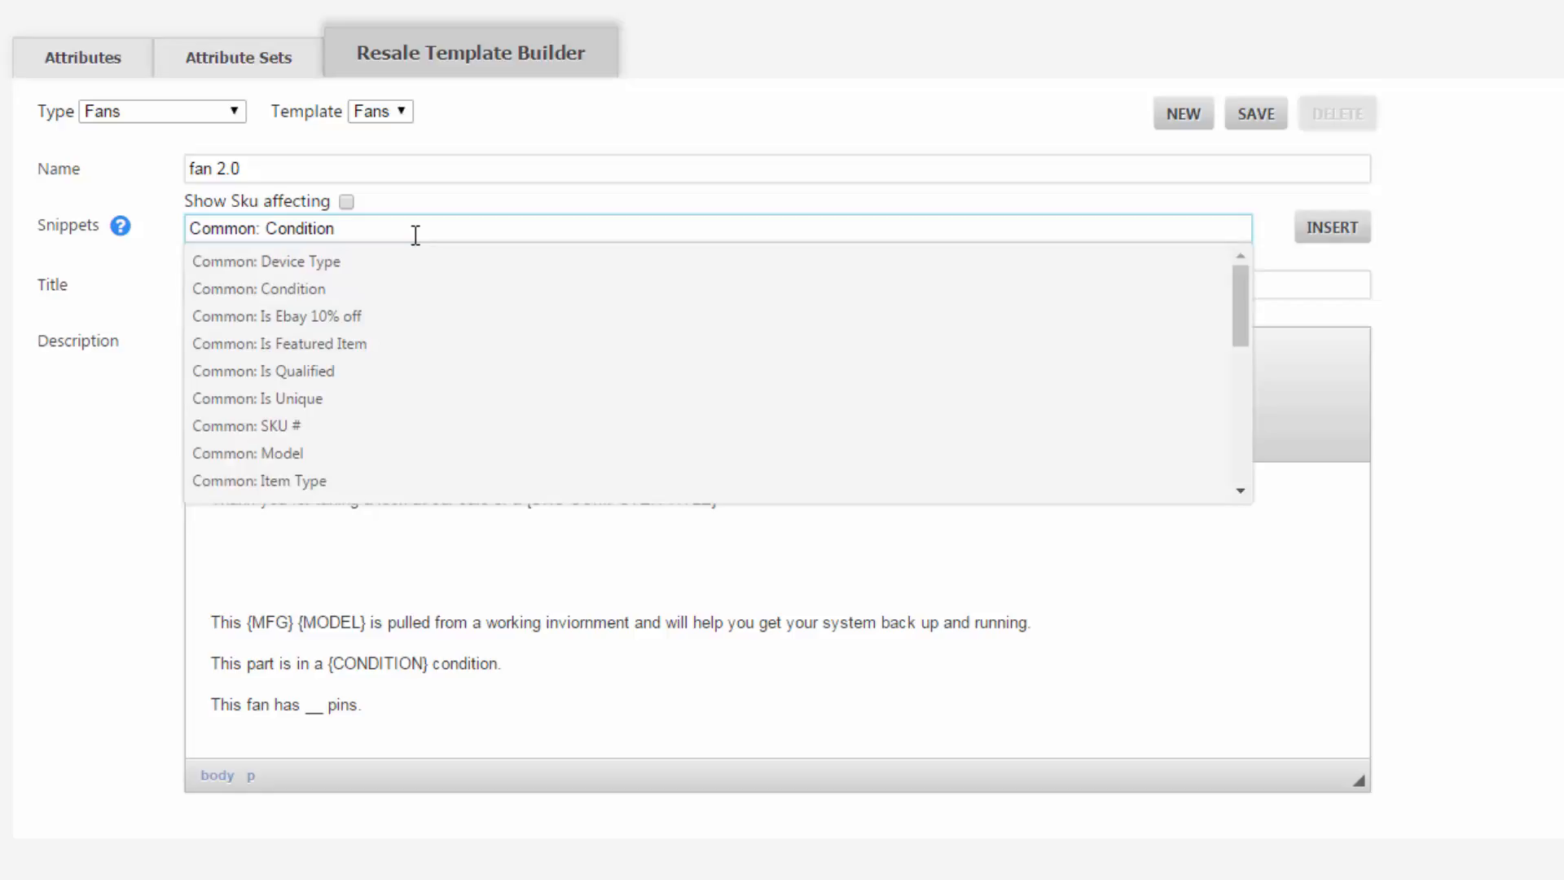
key("ctrl+BackSpace")
key("ctrl+BackSpace")
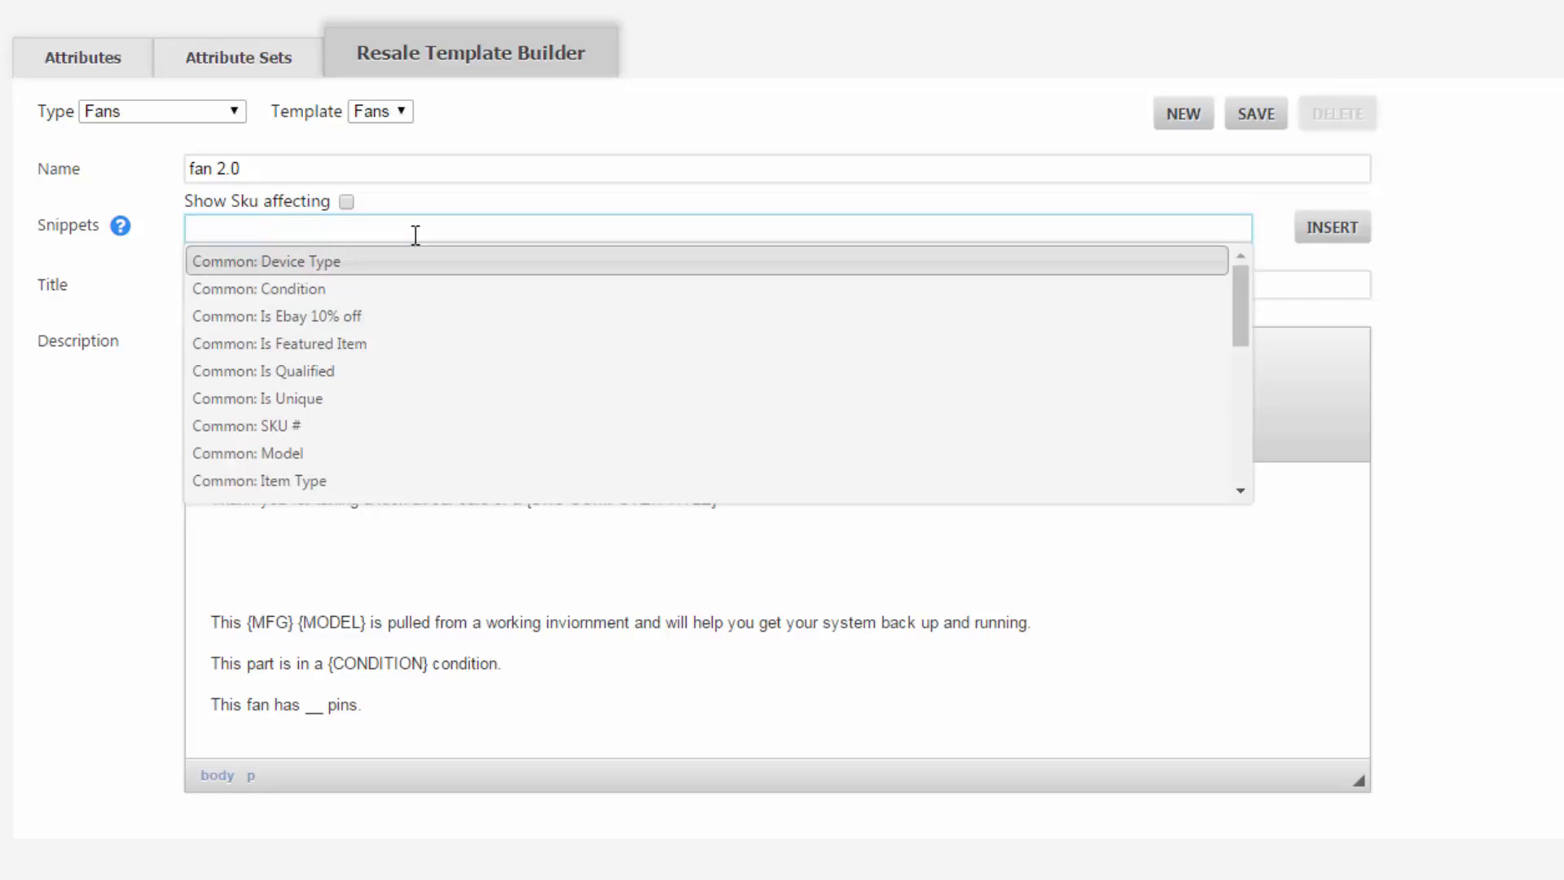
type("pi")
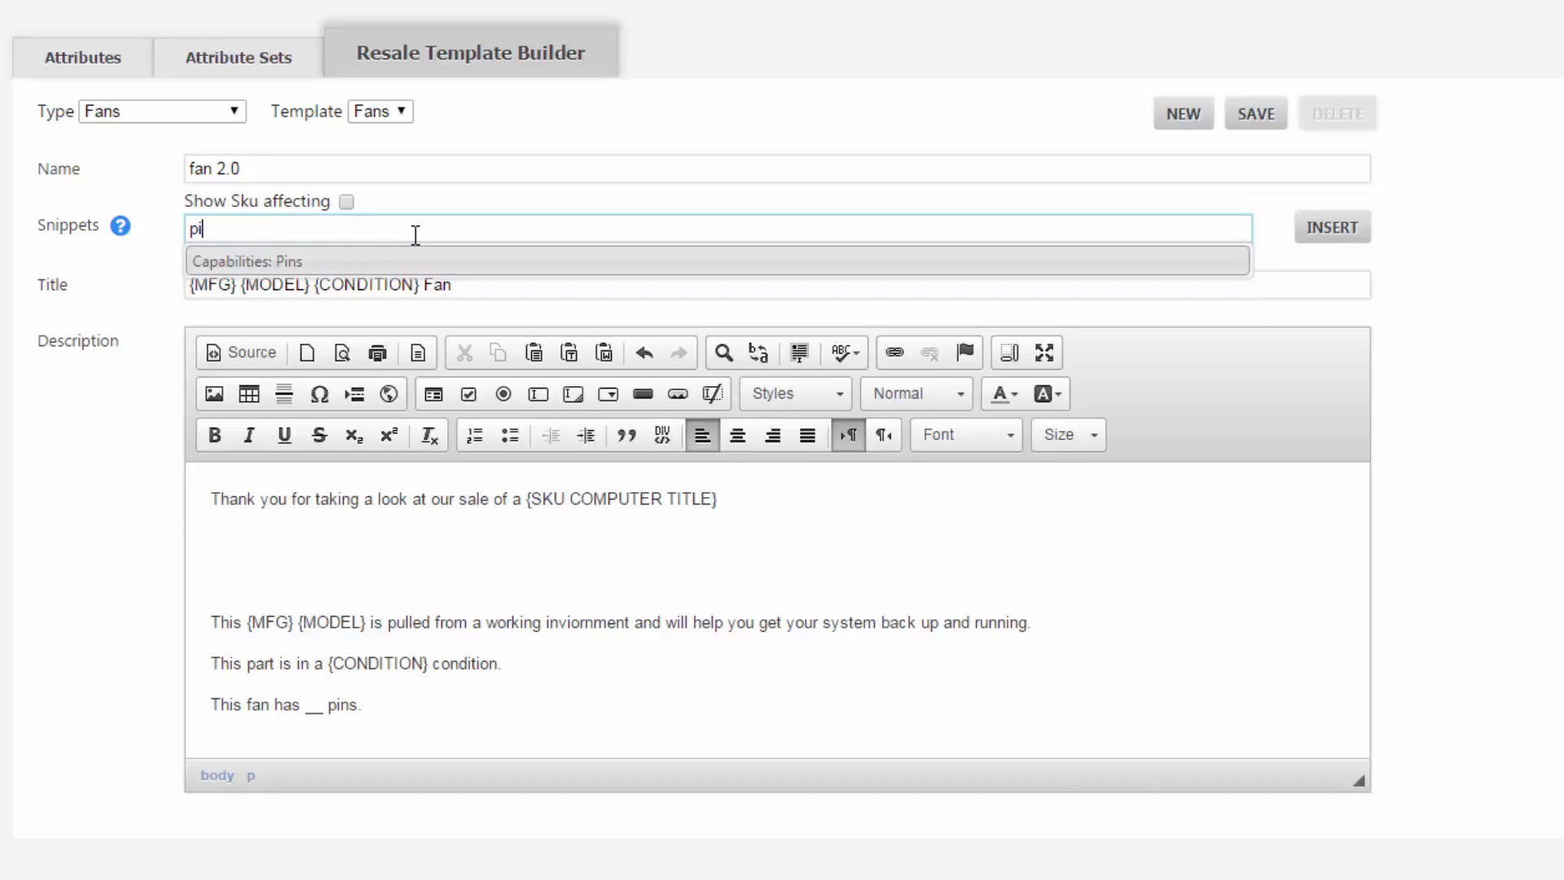
left_click(334, 263)
left_click(315, 703)
key("Delete")
key("Delete")
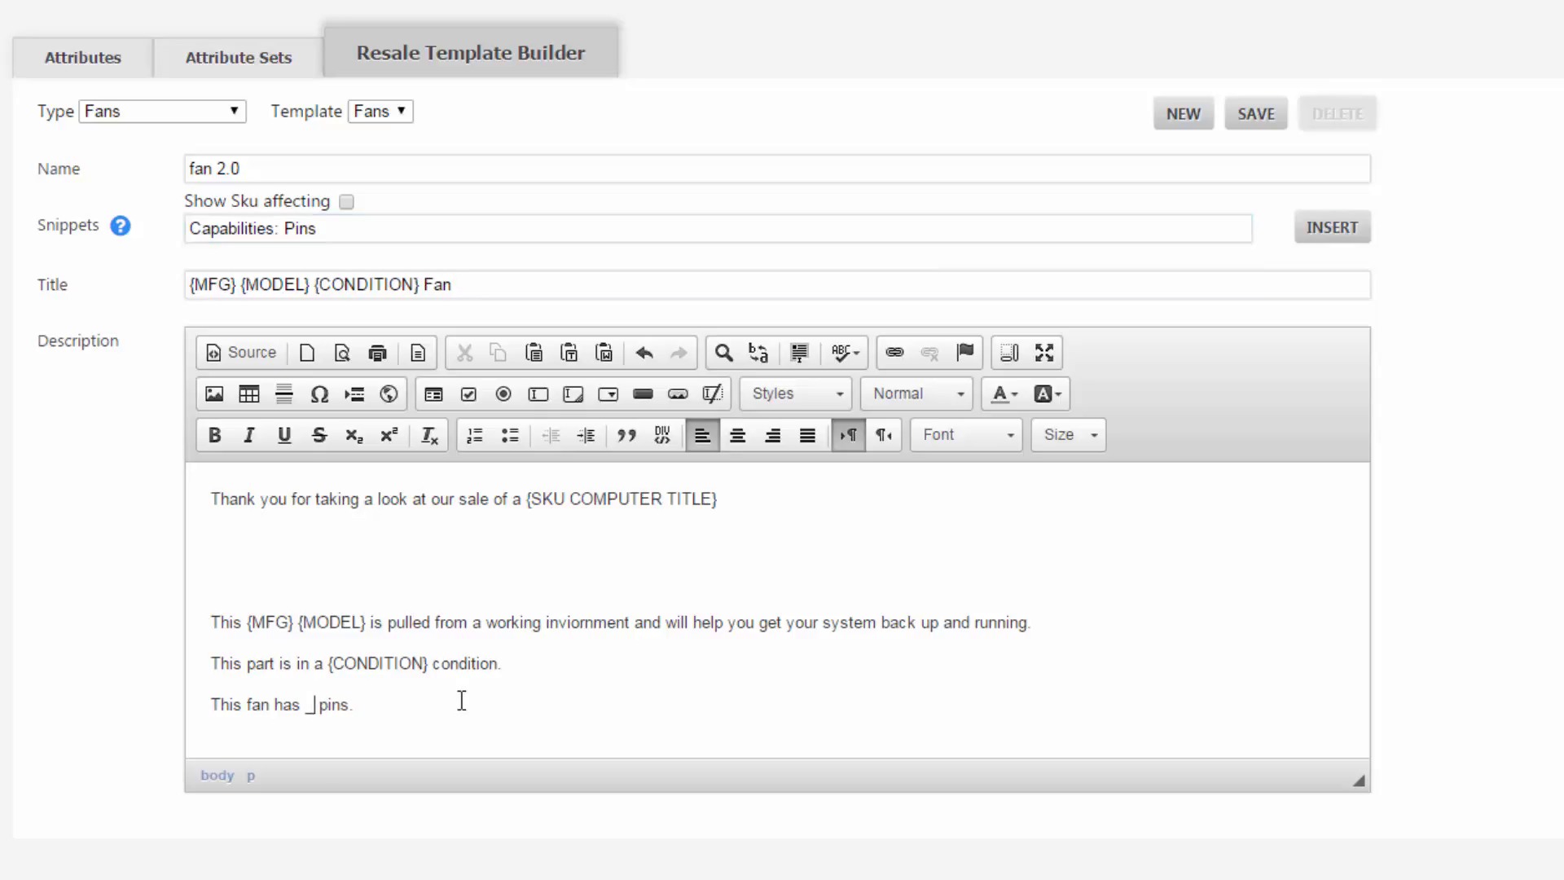
left_click(1355, 236)
Look through the available snippets, from the Common group down to the Capabilities group, without choosing one.
left_click(338, 228)
scroll(421, 388, "down", 2)
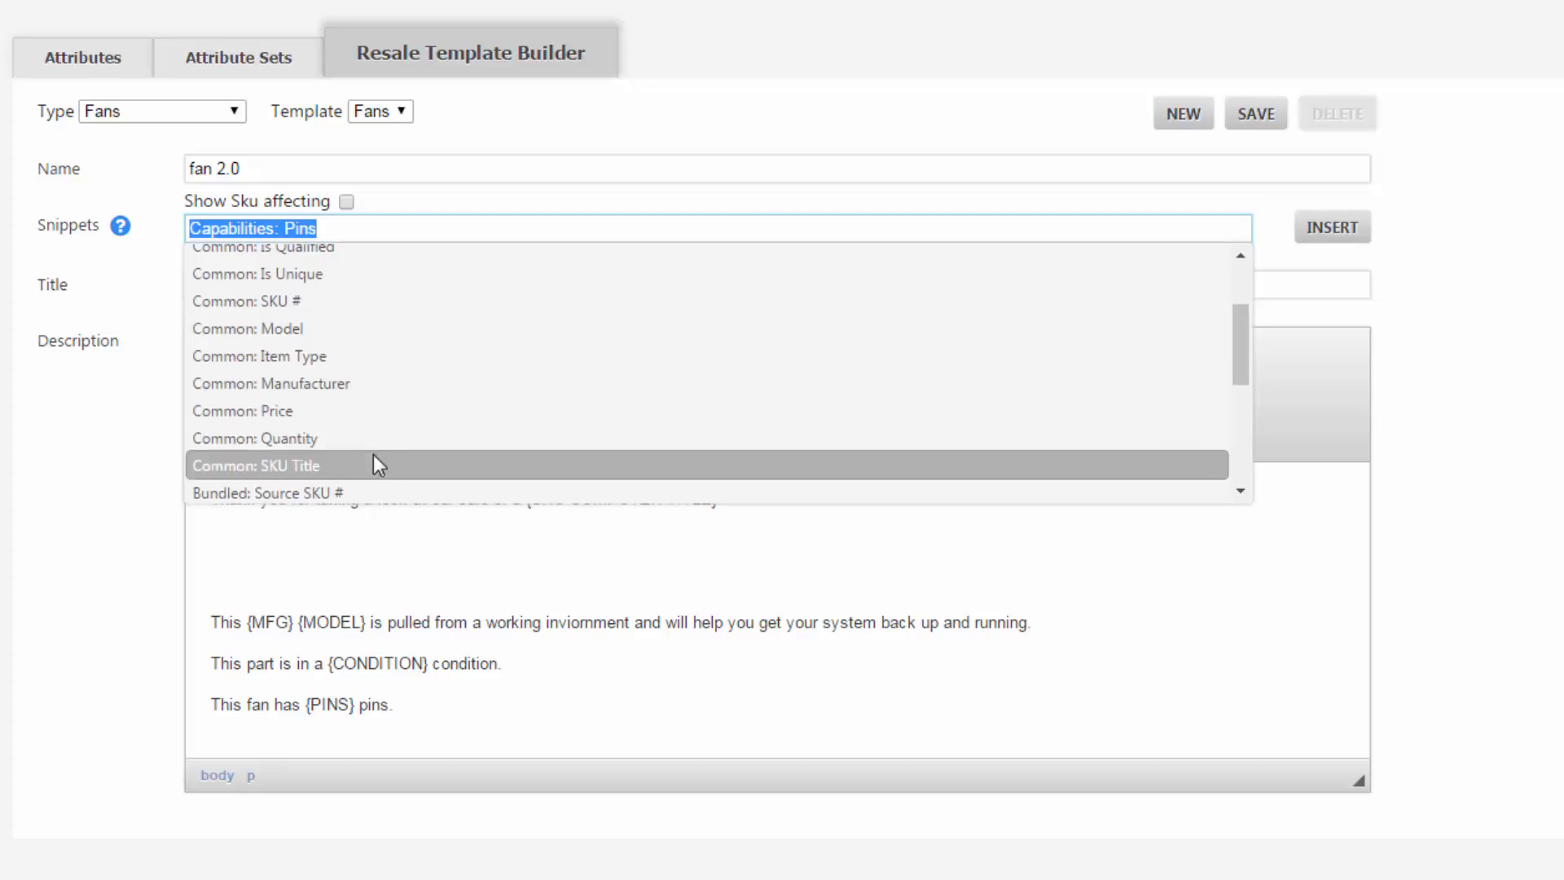
scroll(383, 453, "down", 2)
scroll(401, 413, "down", 3)
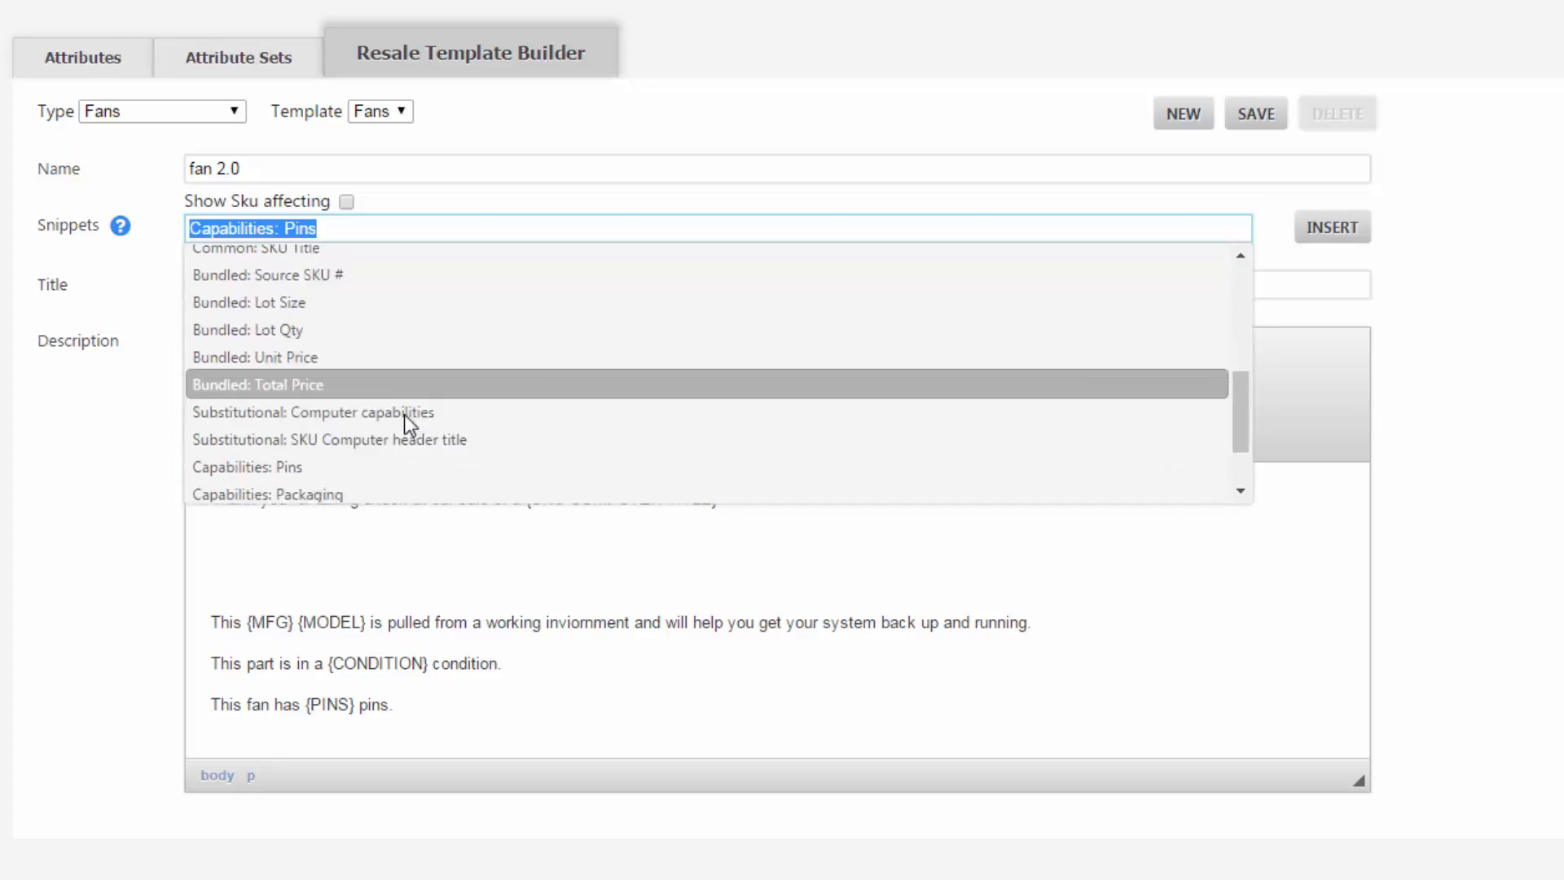
scroll(448, 412, "up", 6)
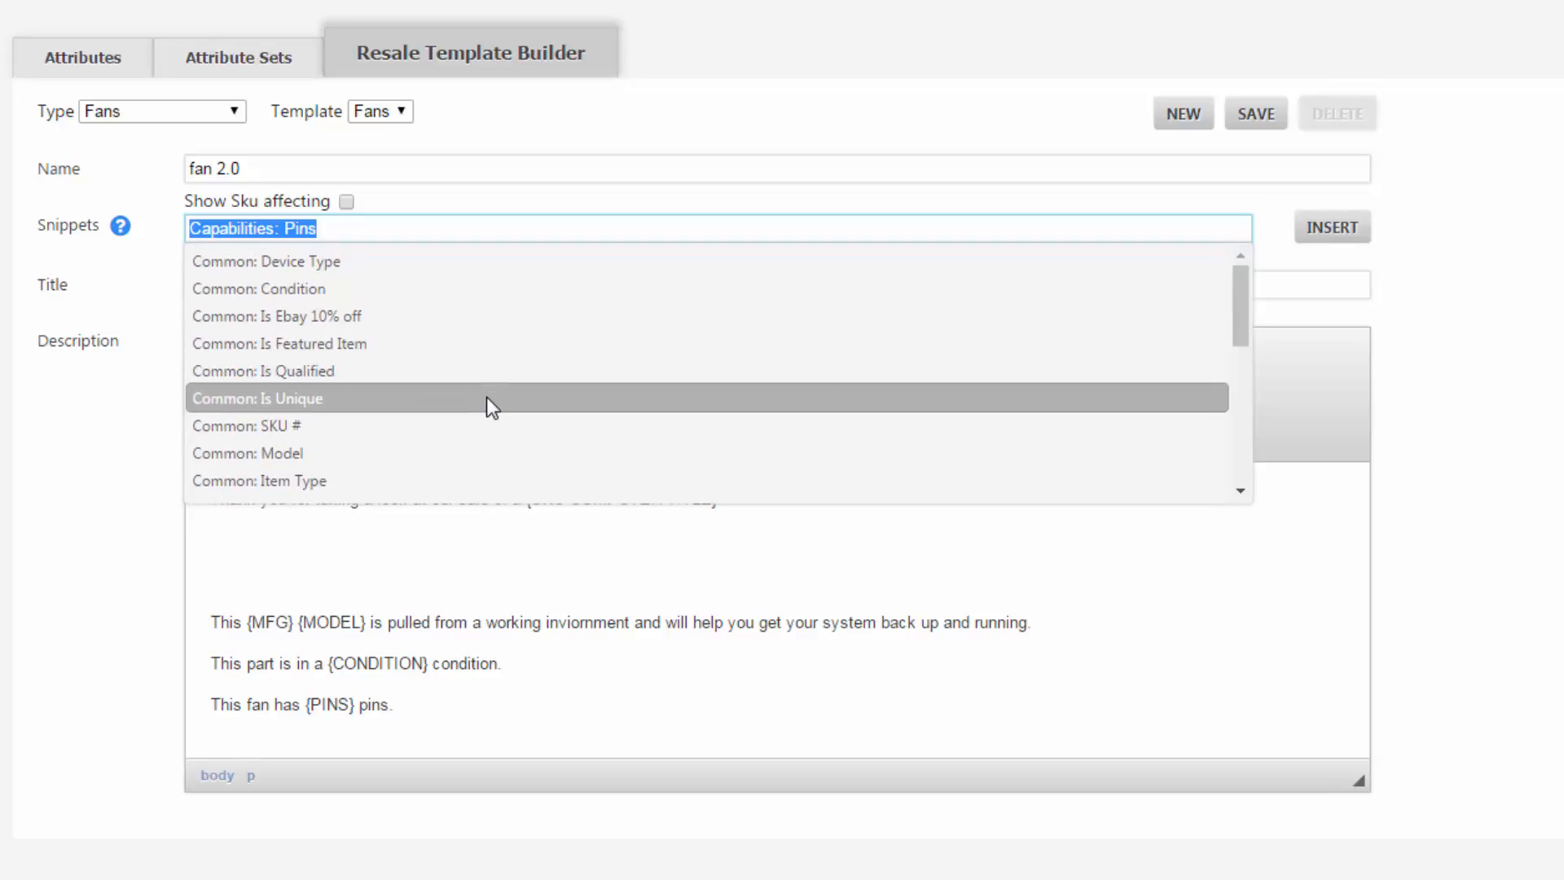
key("BackSpace")
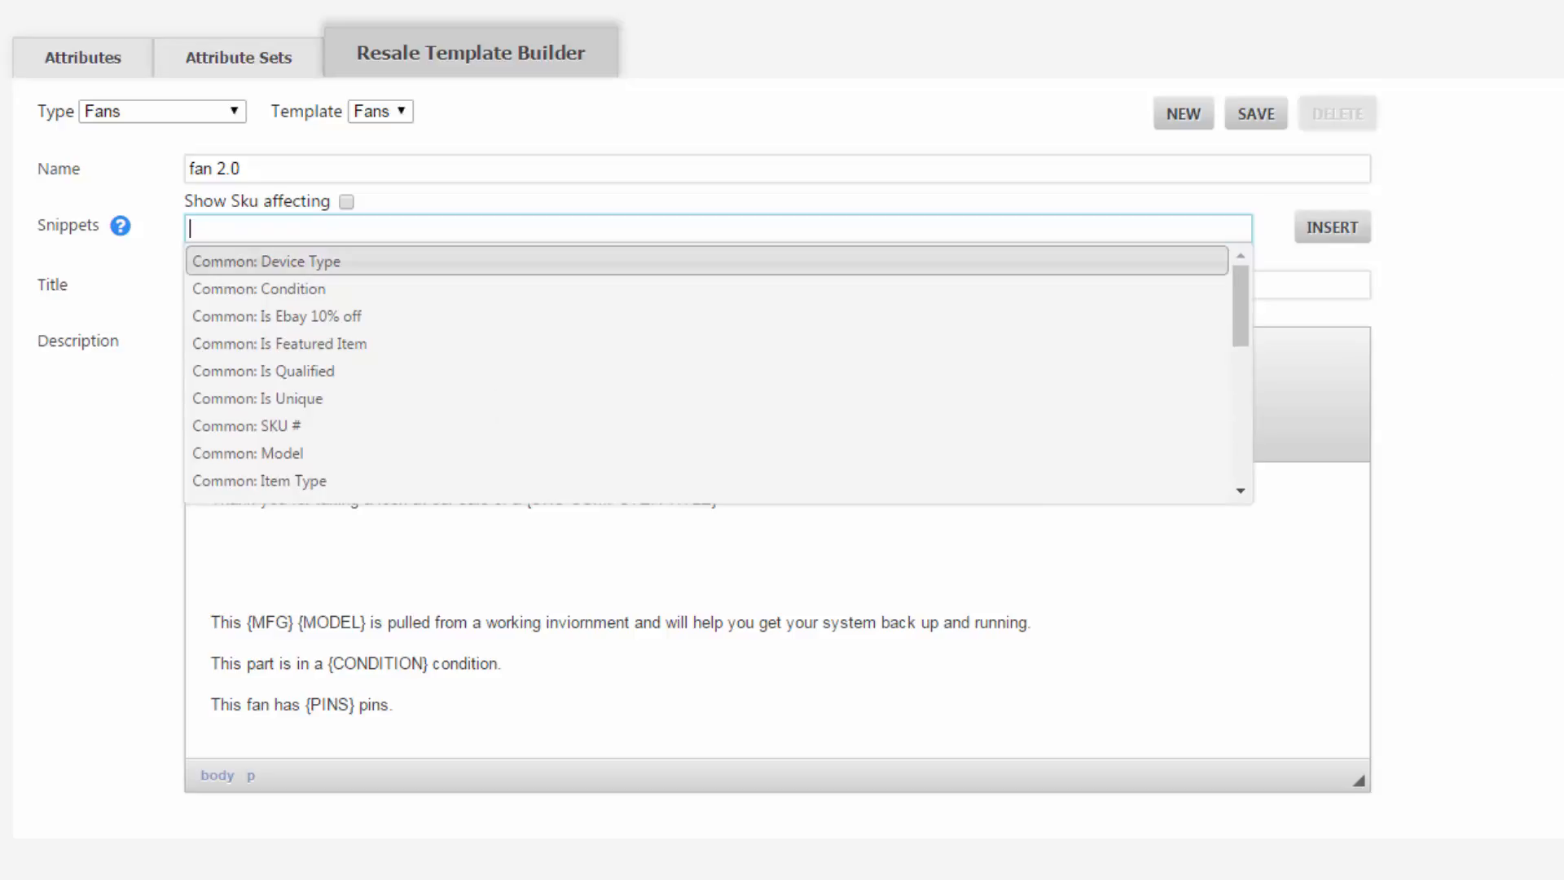
scroll(823, 359, "down", 6)
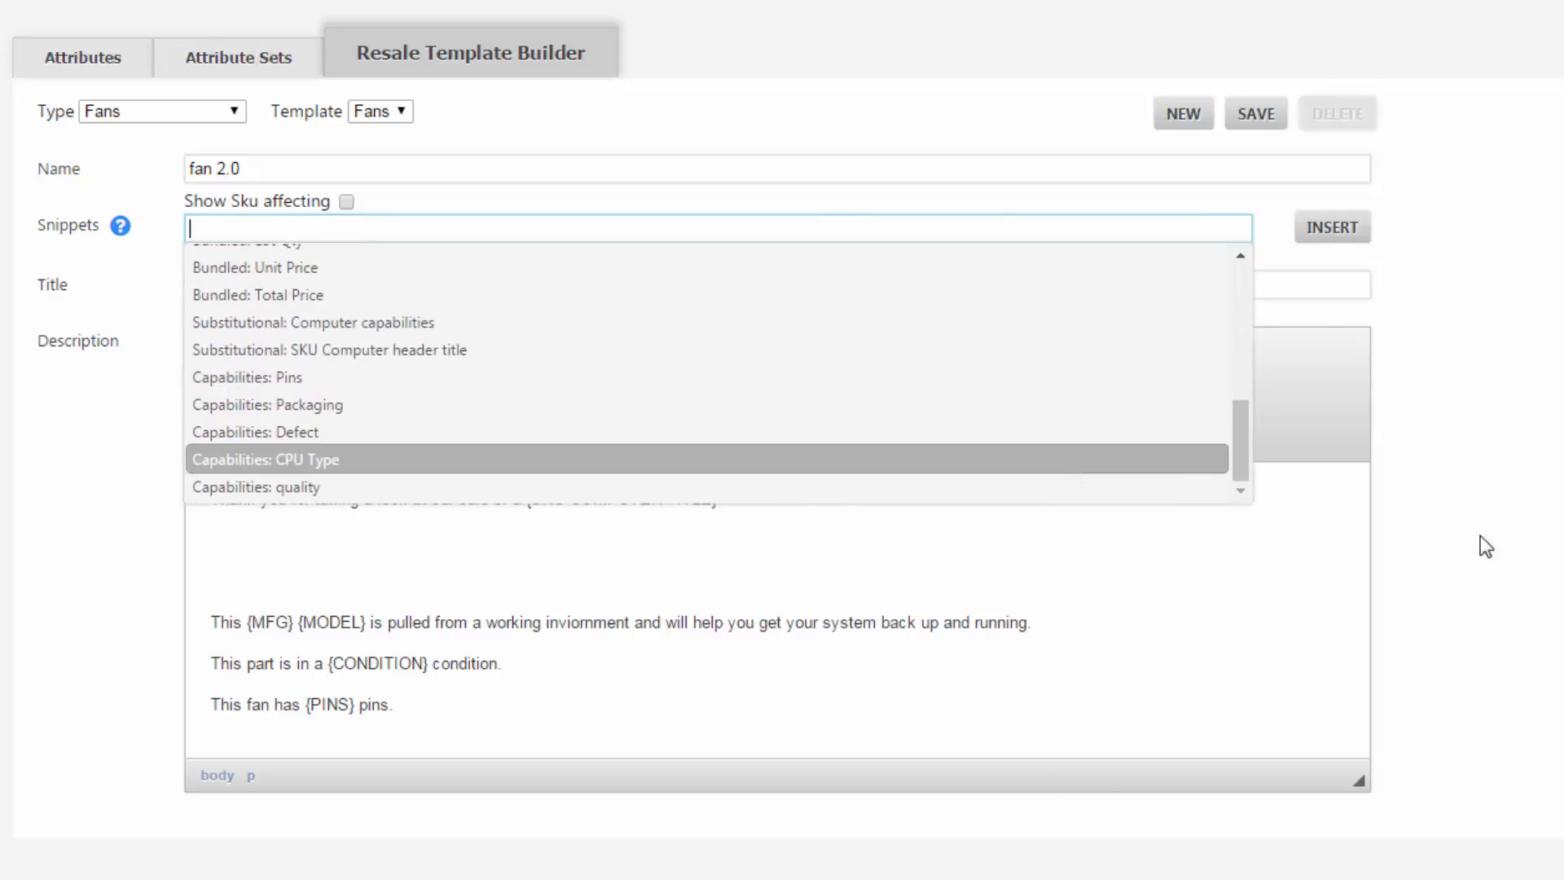
left_click(1480, 537)
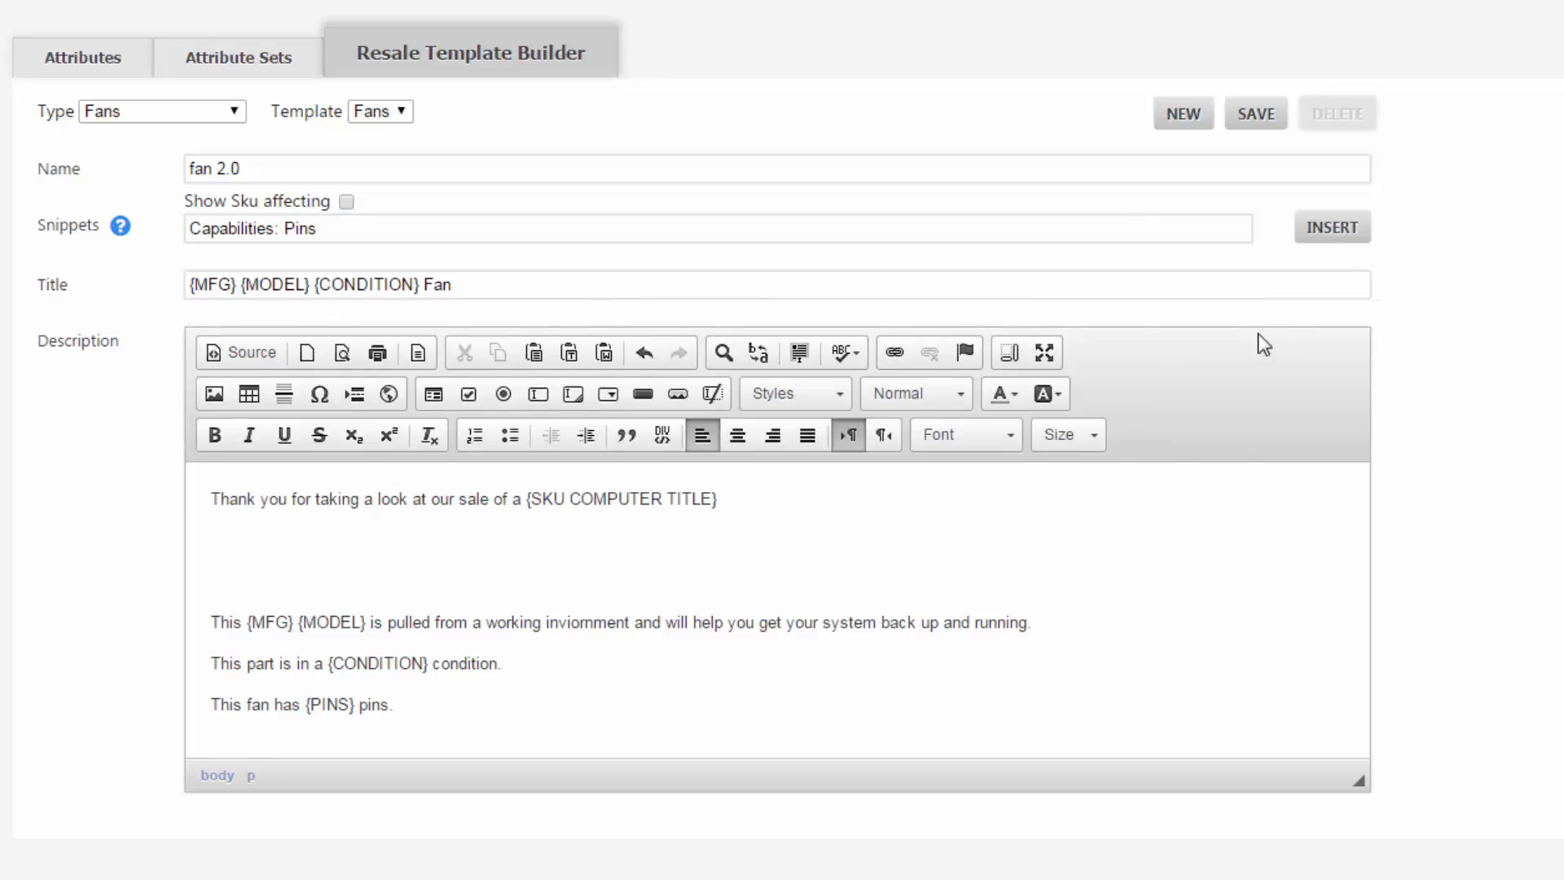
Save the fan 2.0 template and check the list of templates for the Fans type.
left_click(1257, 122)
left_click(410, 114)
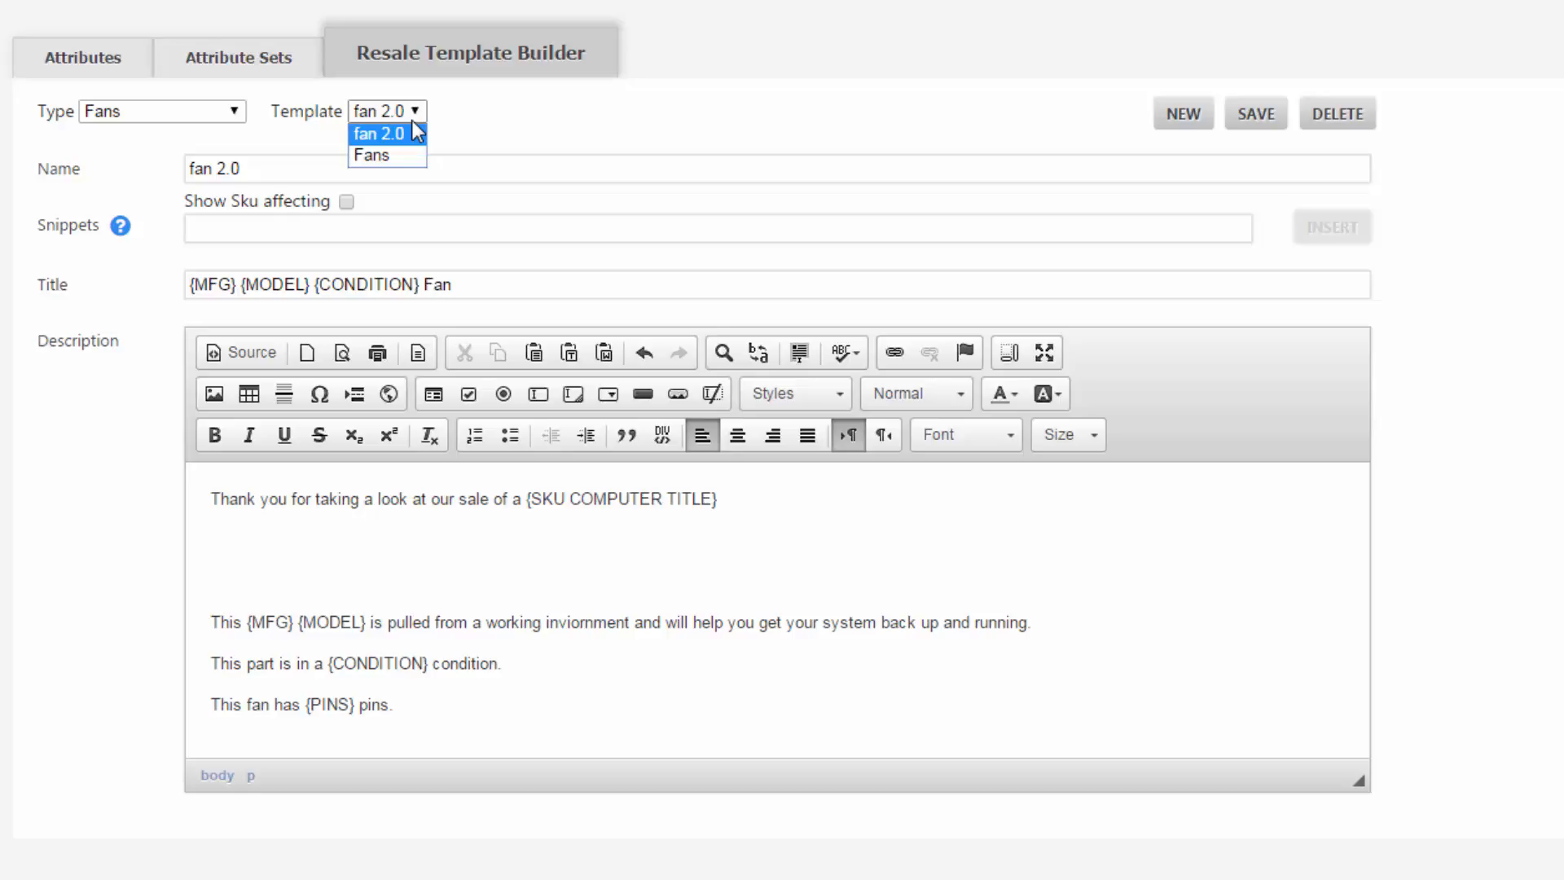
left_click(611, 109)
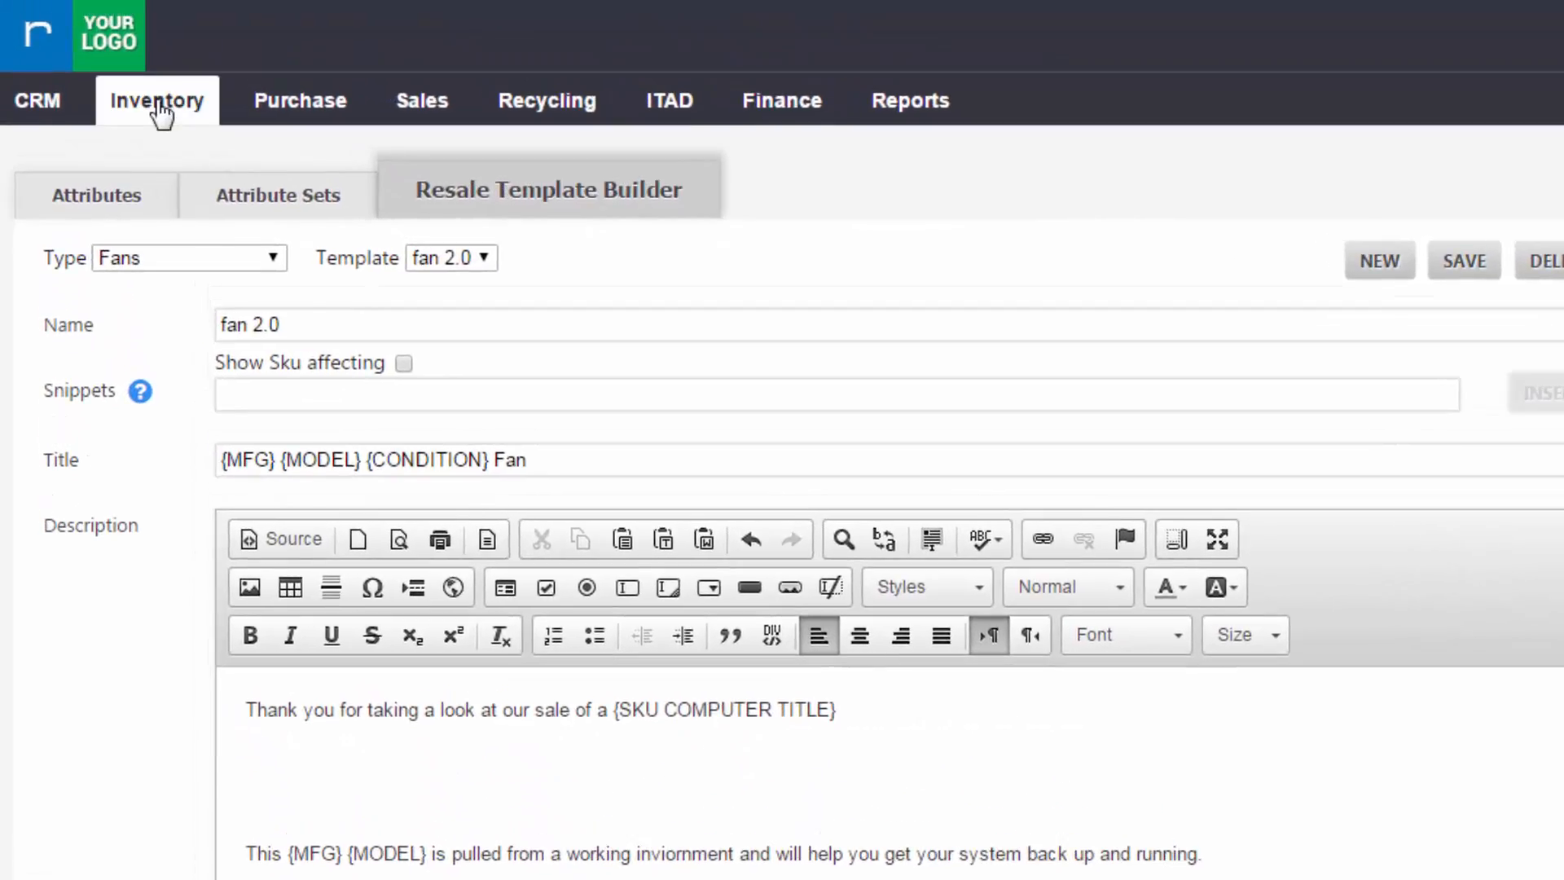
Go to Inventory, open the qualification page of the DELL YFX25 fan, and review its template type options.
left_click(150, 90)
left_click(217, 199)
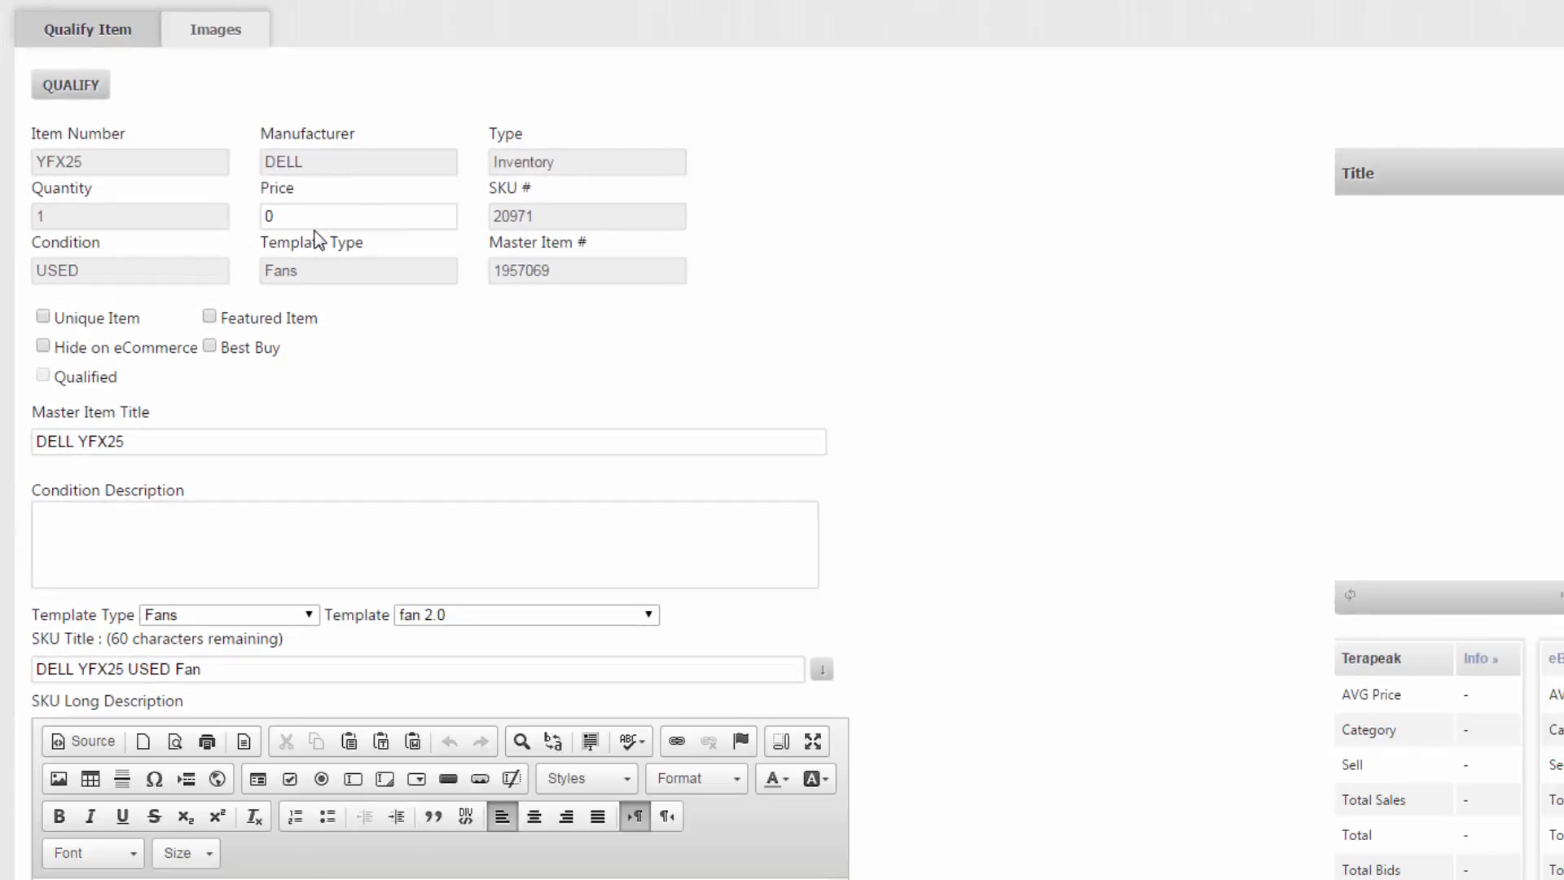
scroll(367, 276, "down", 3)
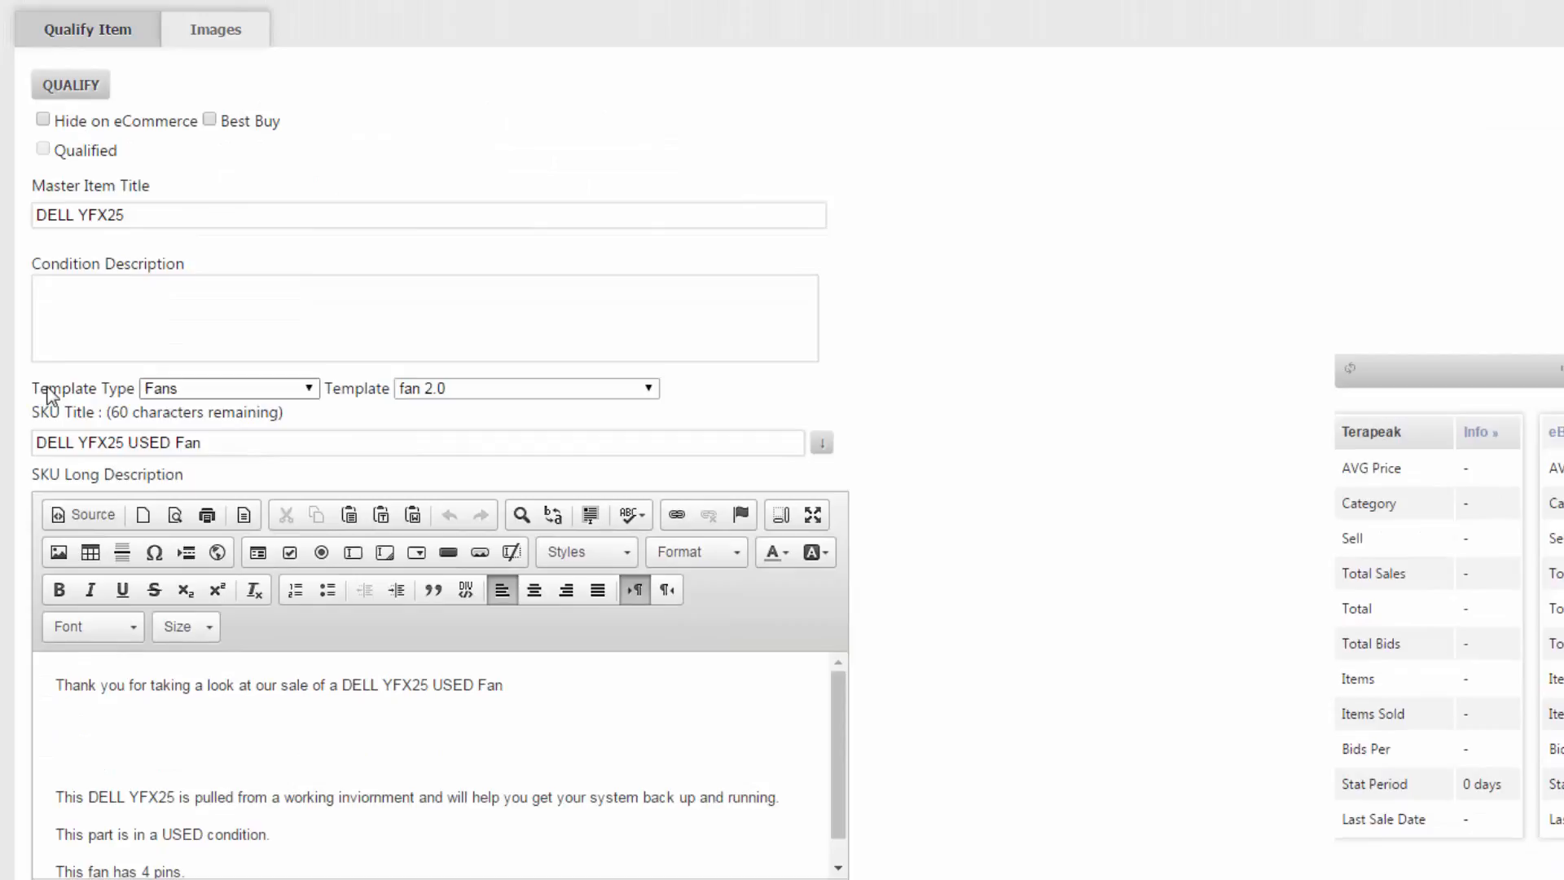
left_click(226, 394)
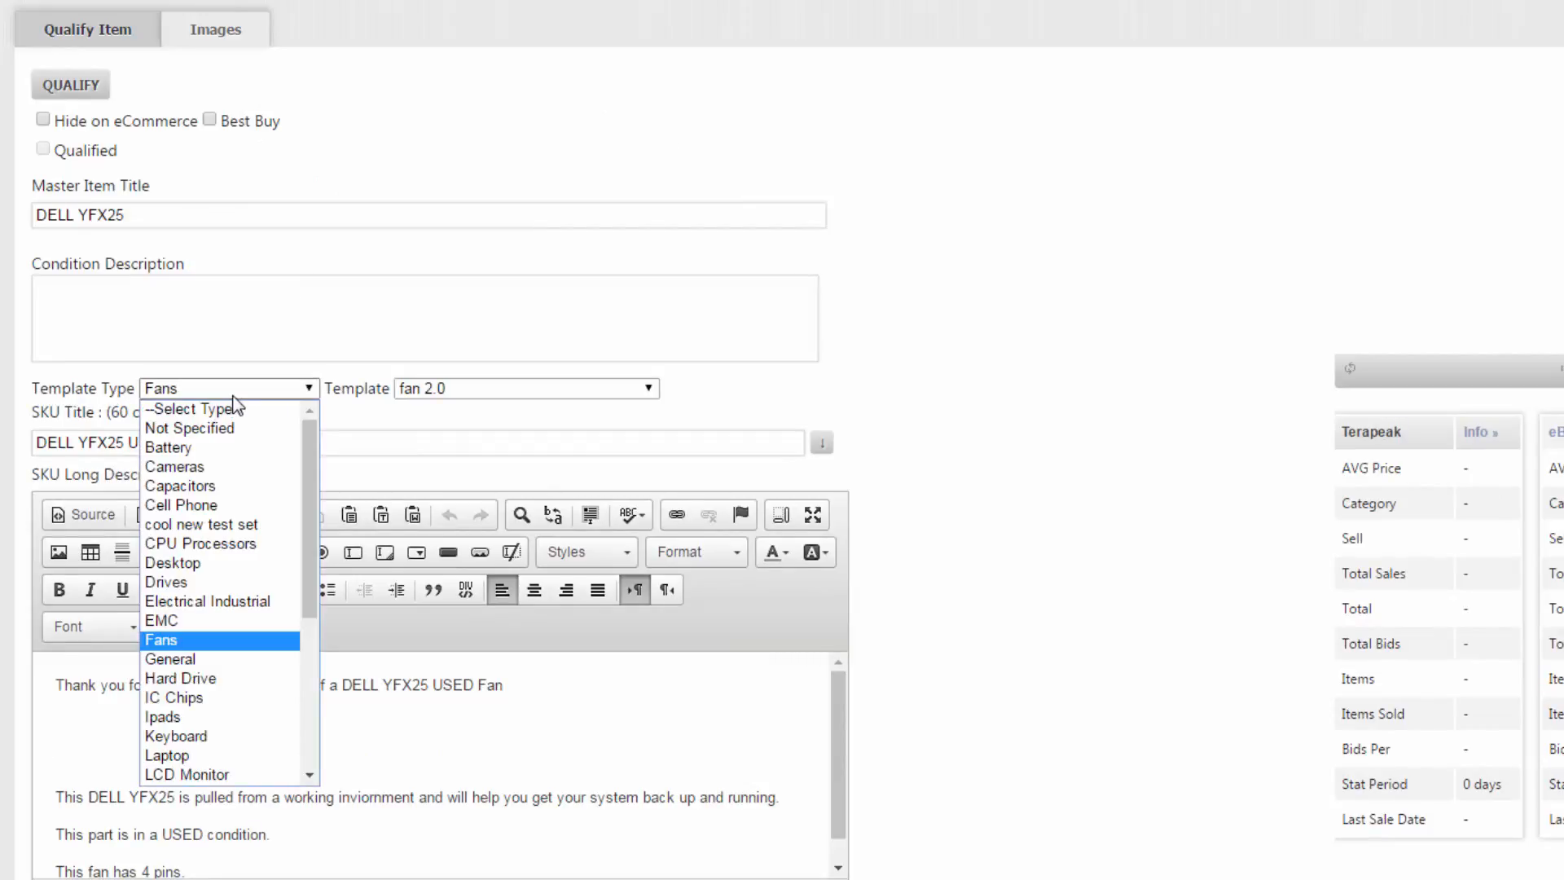
left_click(325, 390)
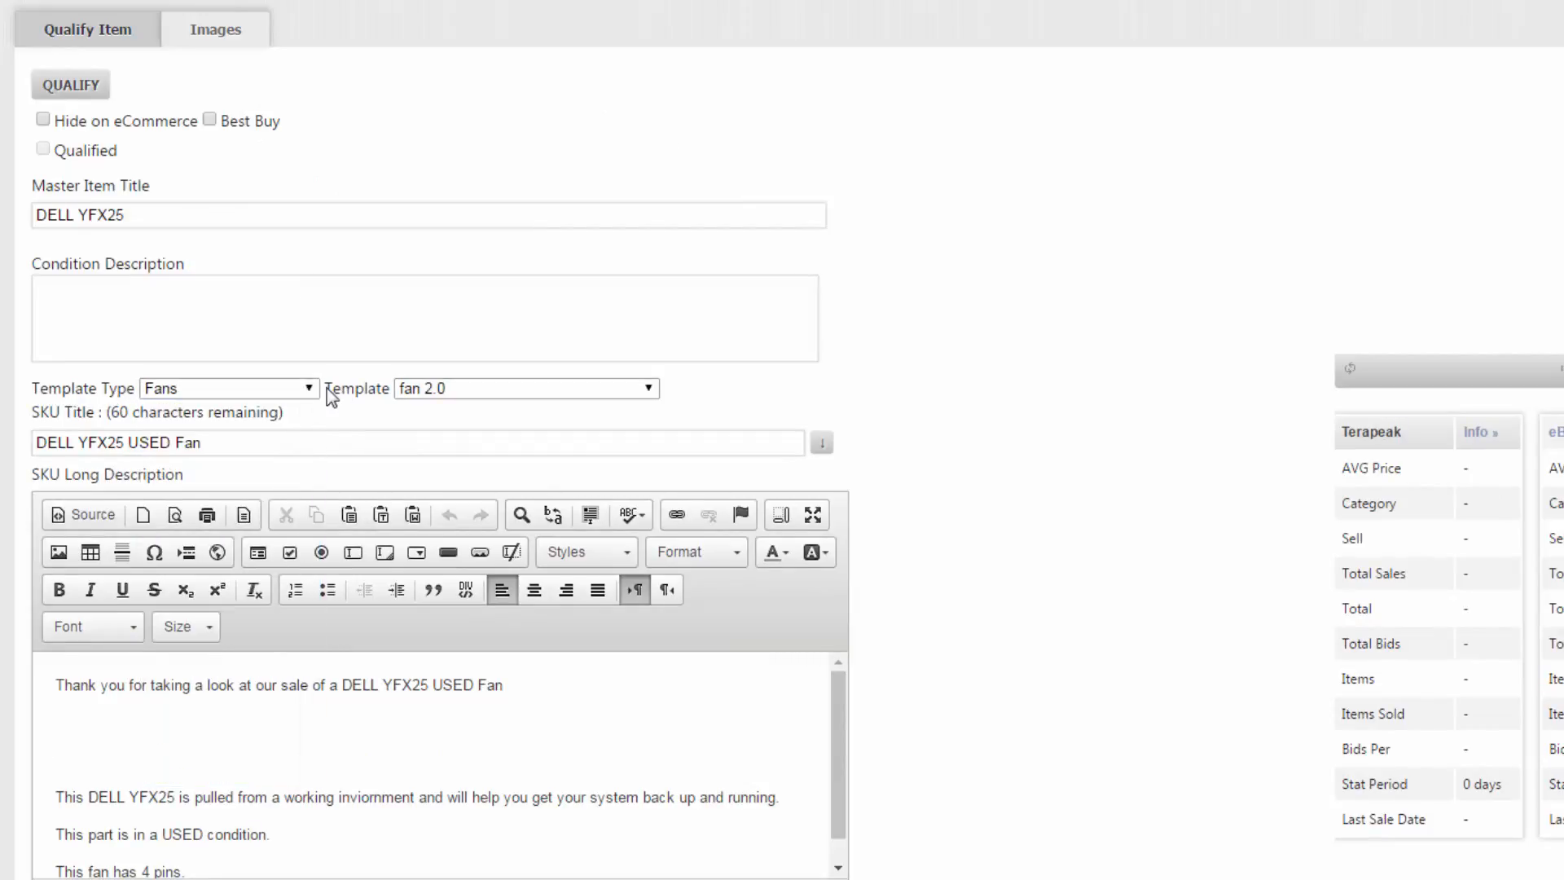
Switch the item's template to Fans and back to fan 2.0 to compare the generated title and description.
left_click(480, 389)
left_click(470, 430)
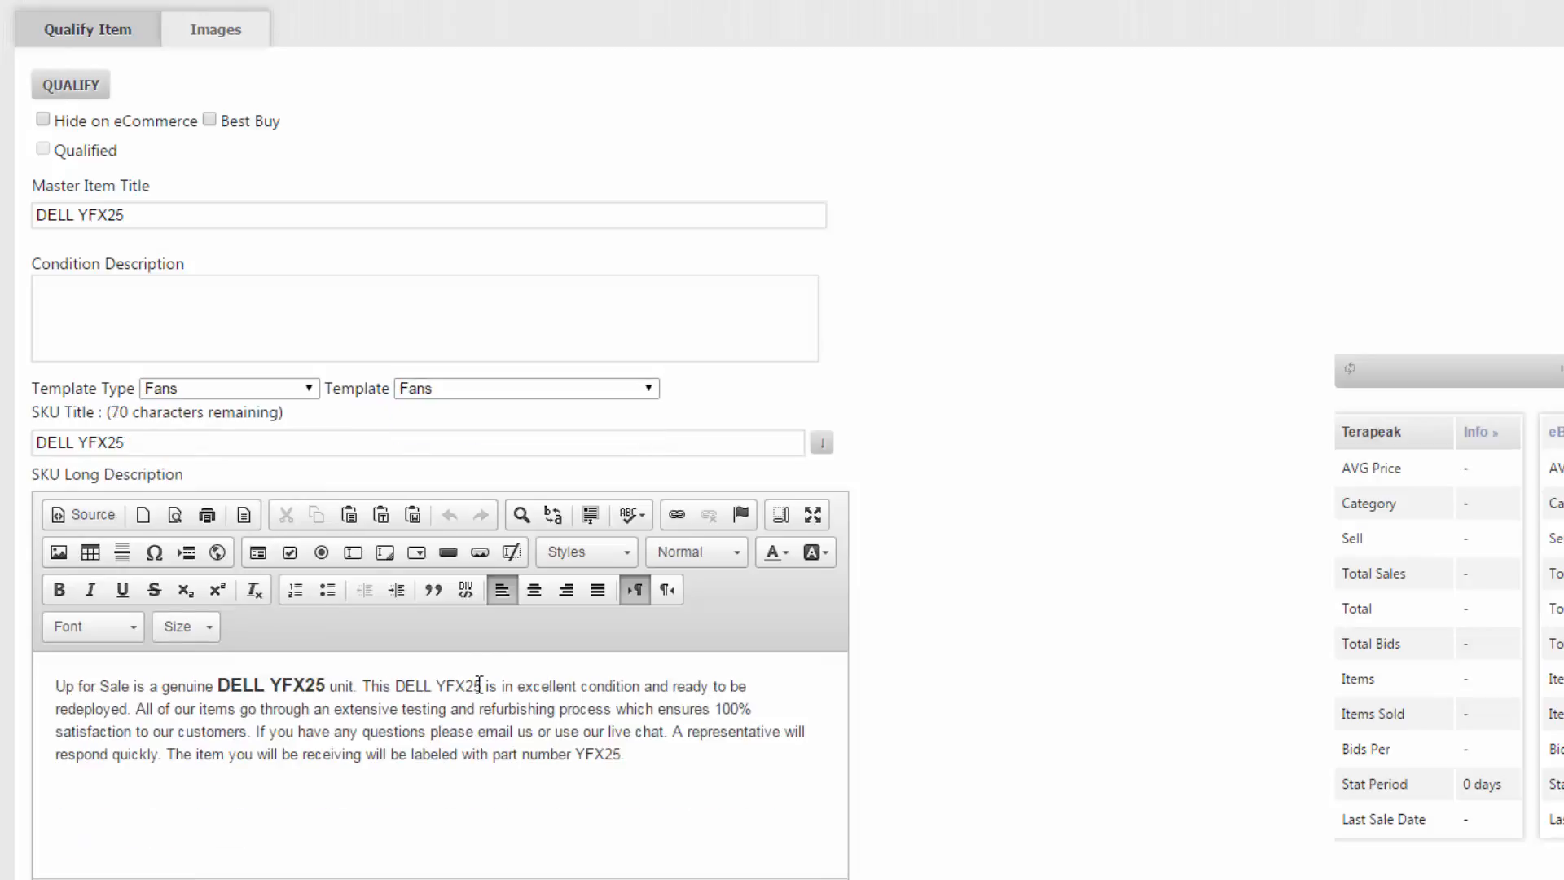
left_click(414, 388)
left_click(486, 414)
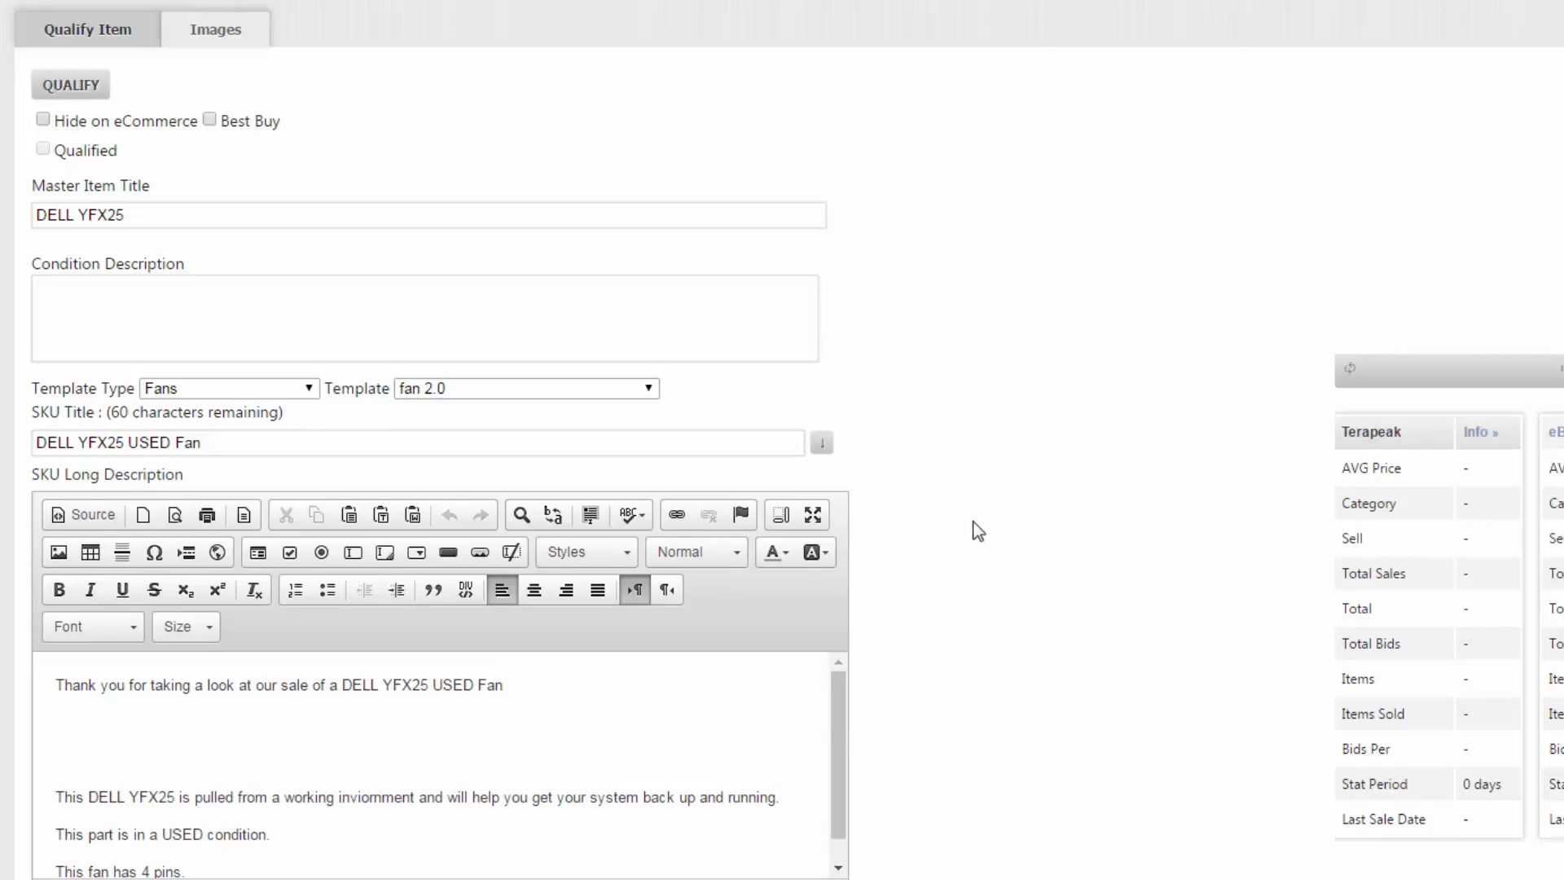
Open the Resale Template Builder in the inventory attributes administration and choose the Fans type.
scroll(977, 530, "down", 3)
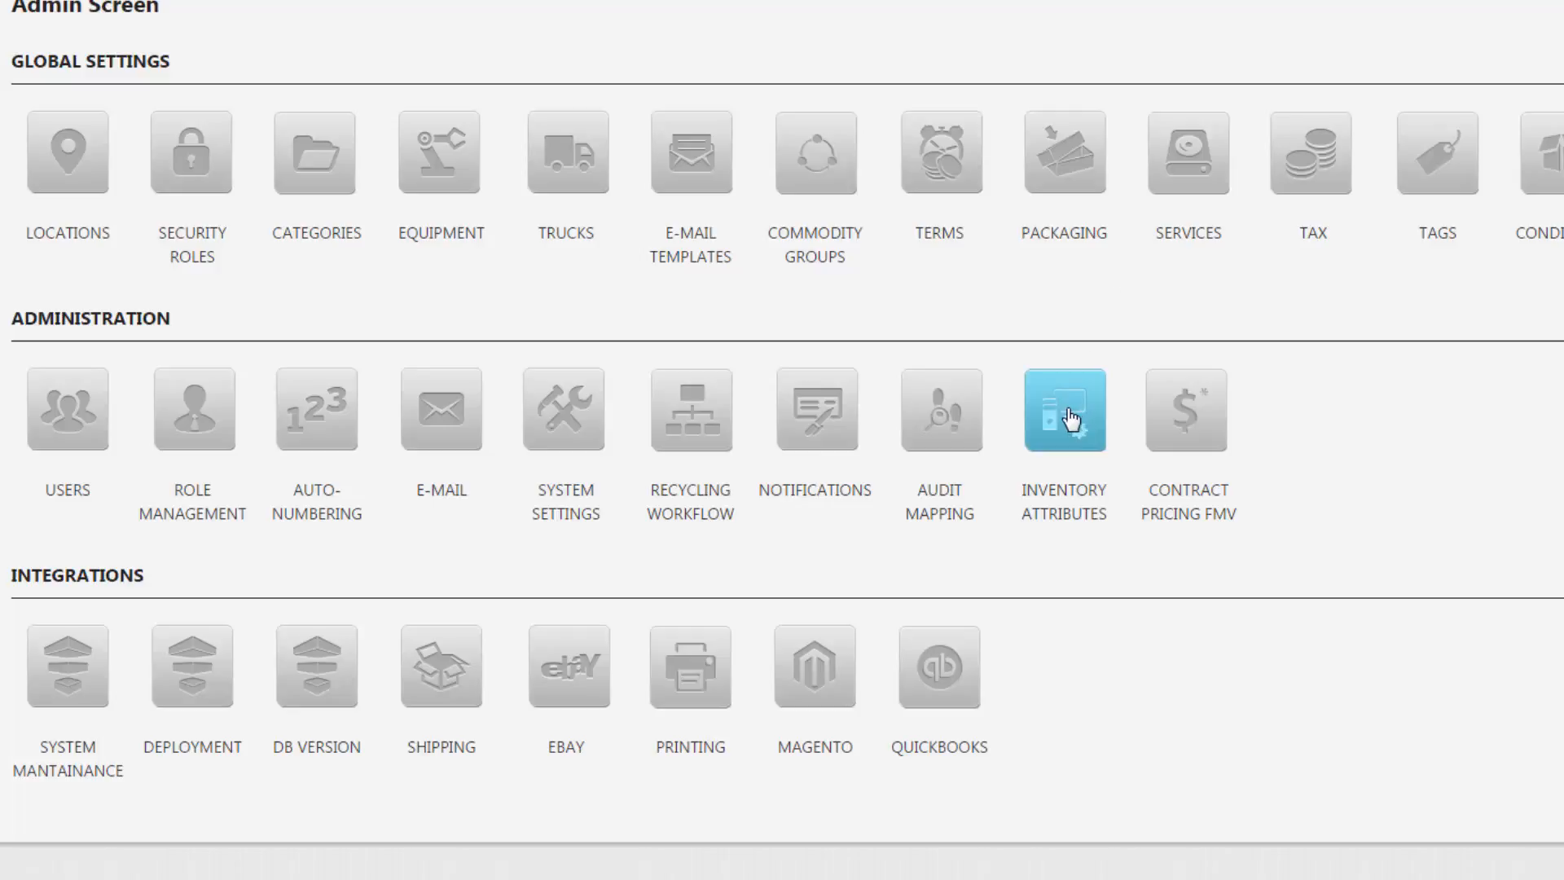
left_click(1070, 419)
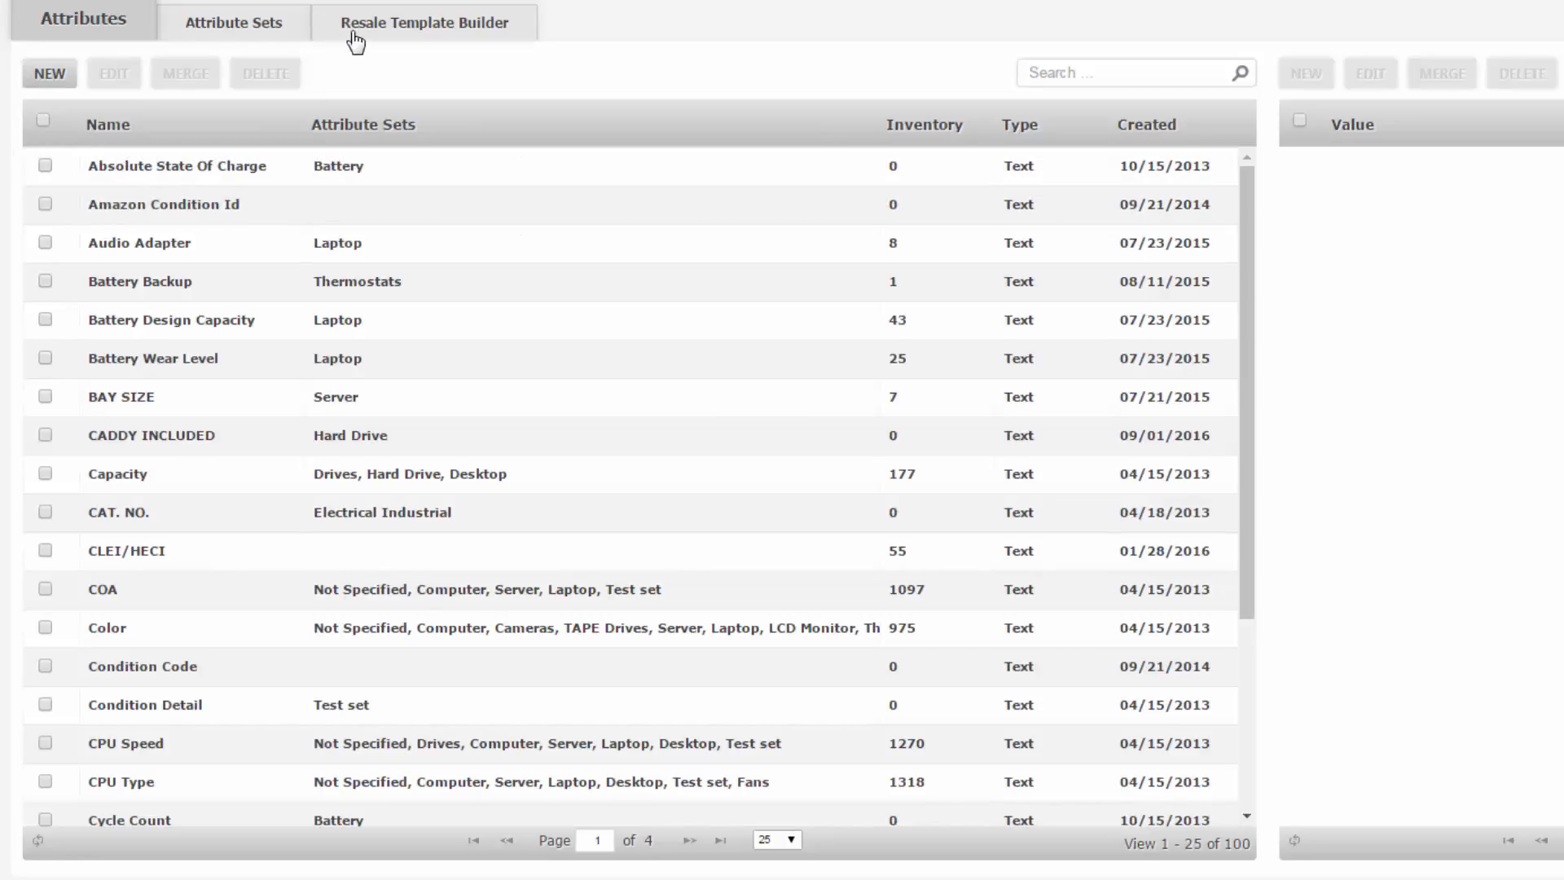
left_click(355, 37)
left_click(187, 73)
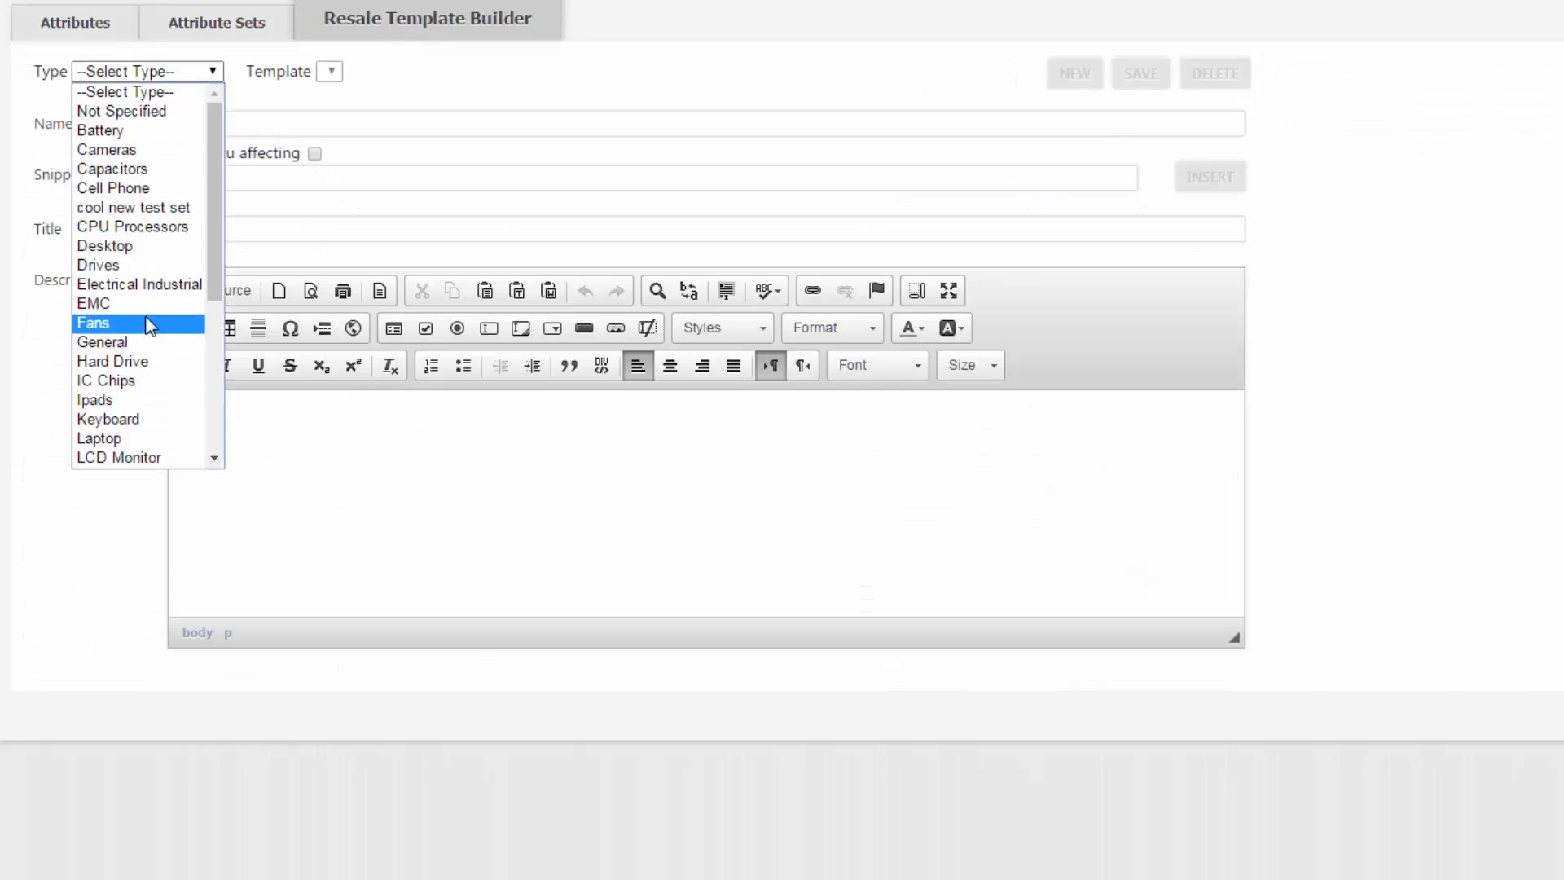
left_click(150, 325)
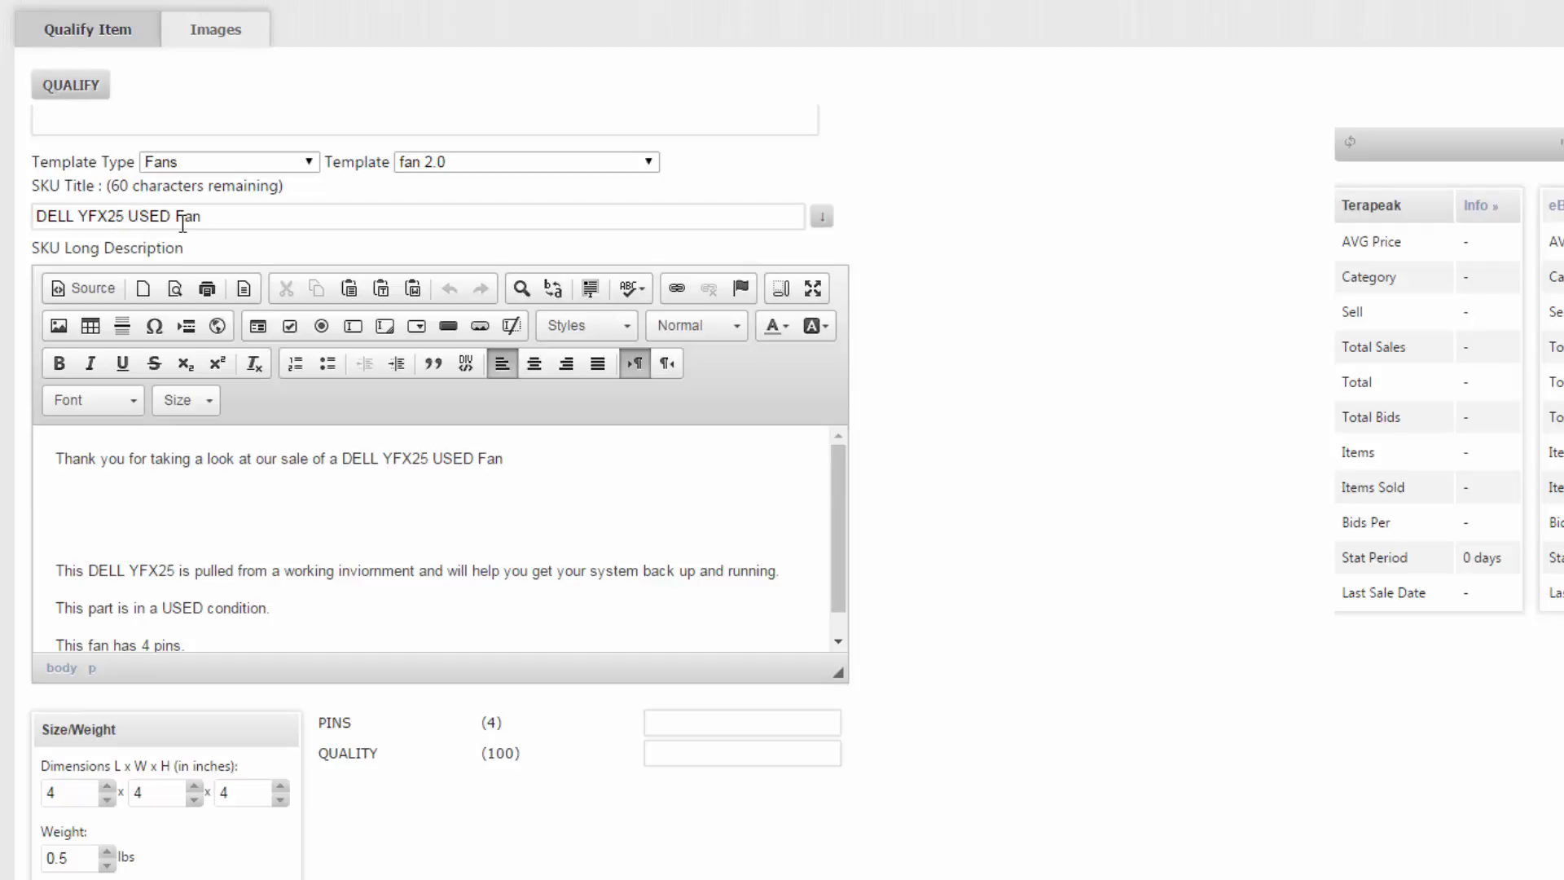
Compare the item's SKU title with the title filled into the first line of its long description.
left_click_drag(221, 216, 26, 217)
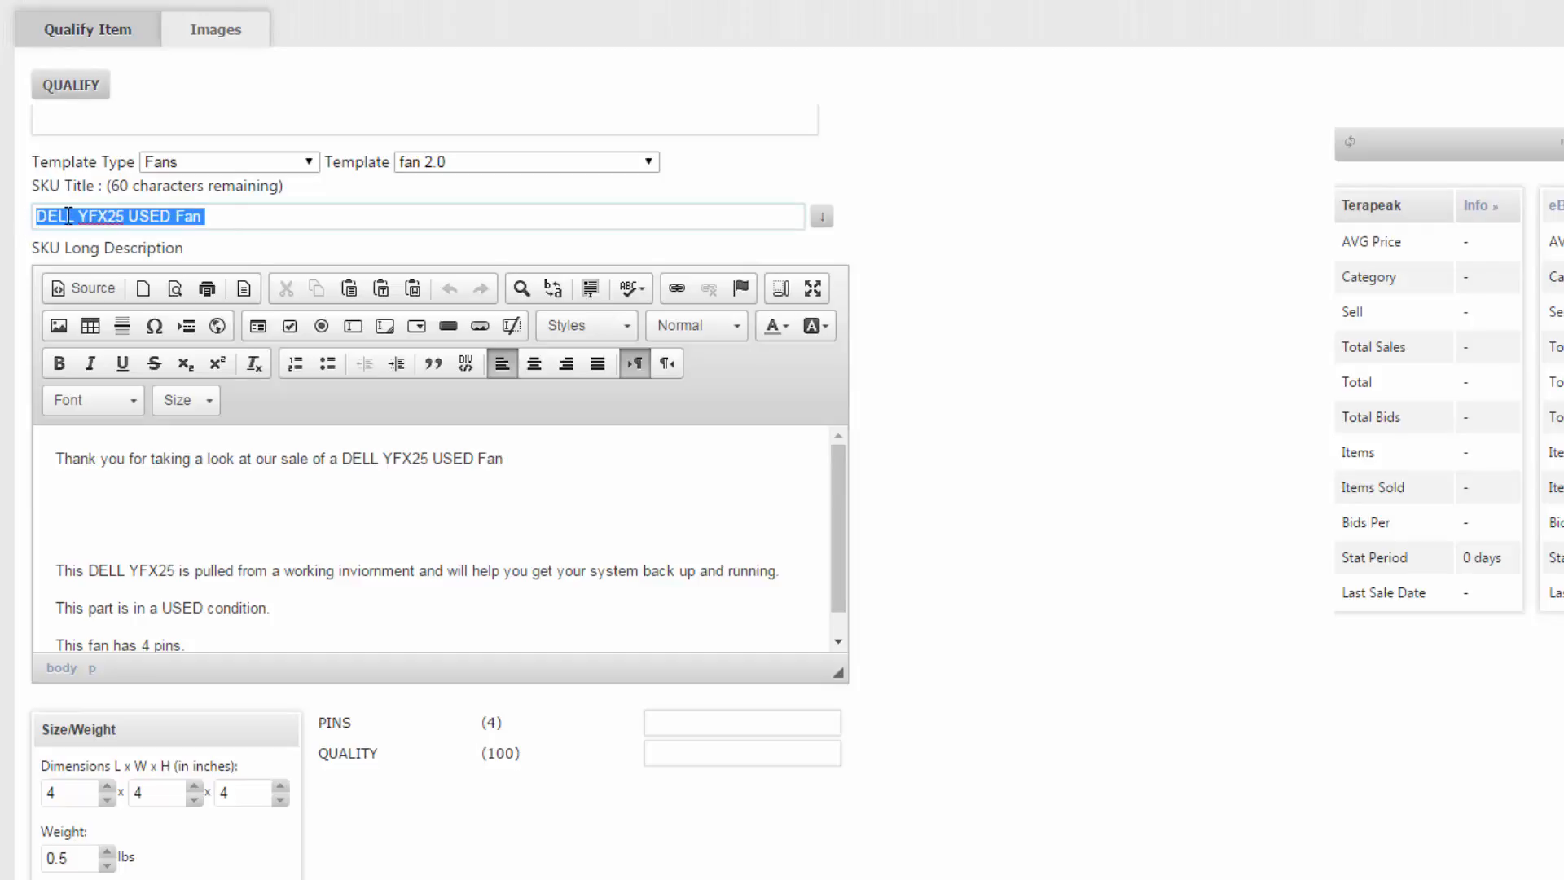
left_click(352, 458)
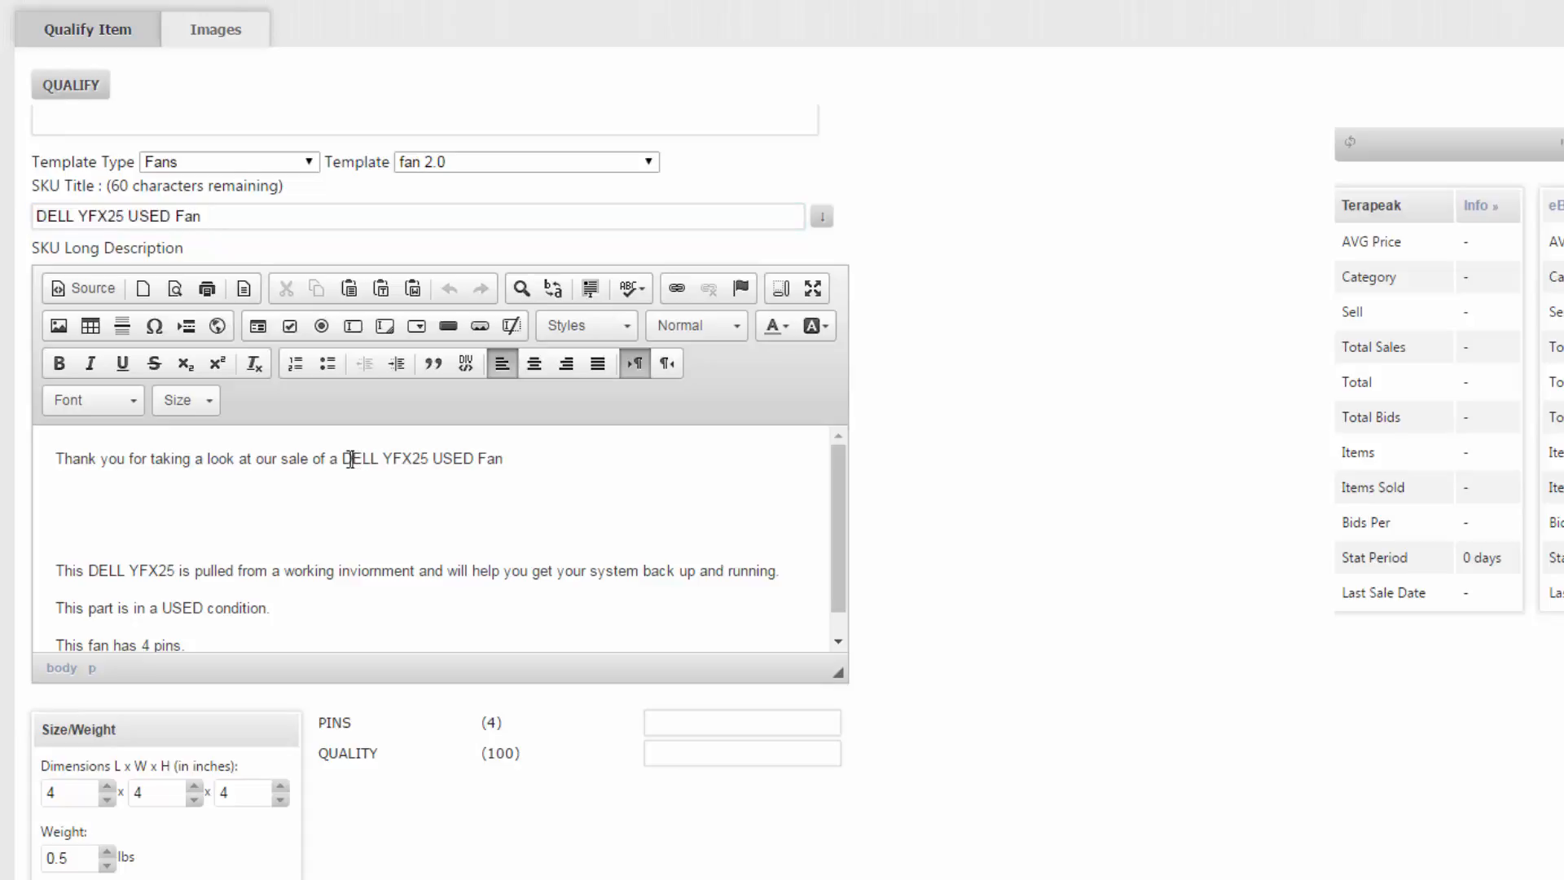
left_click_drag(347, 459, 503, 460)
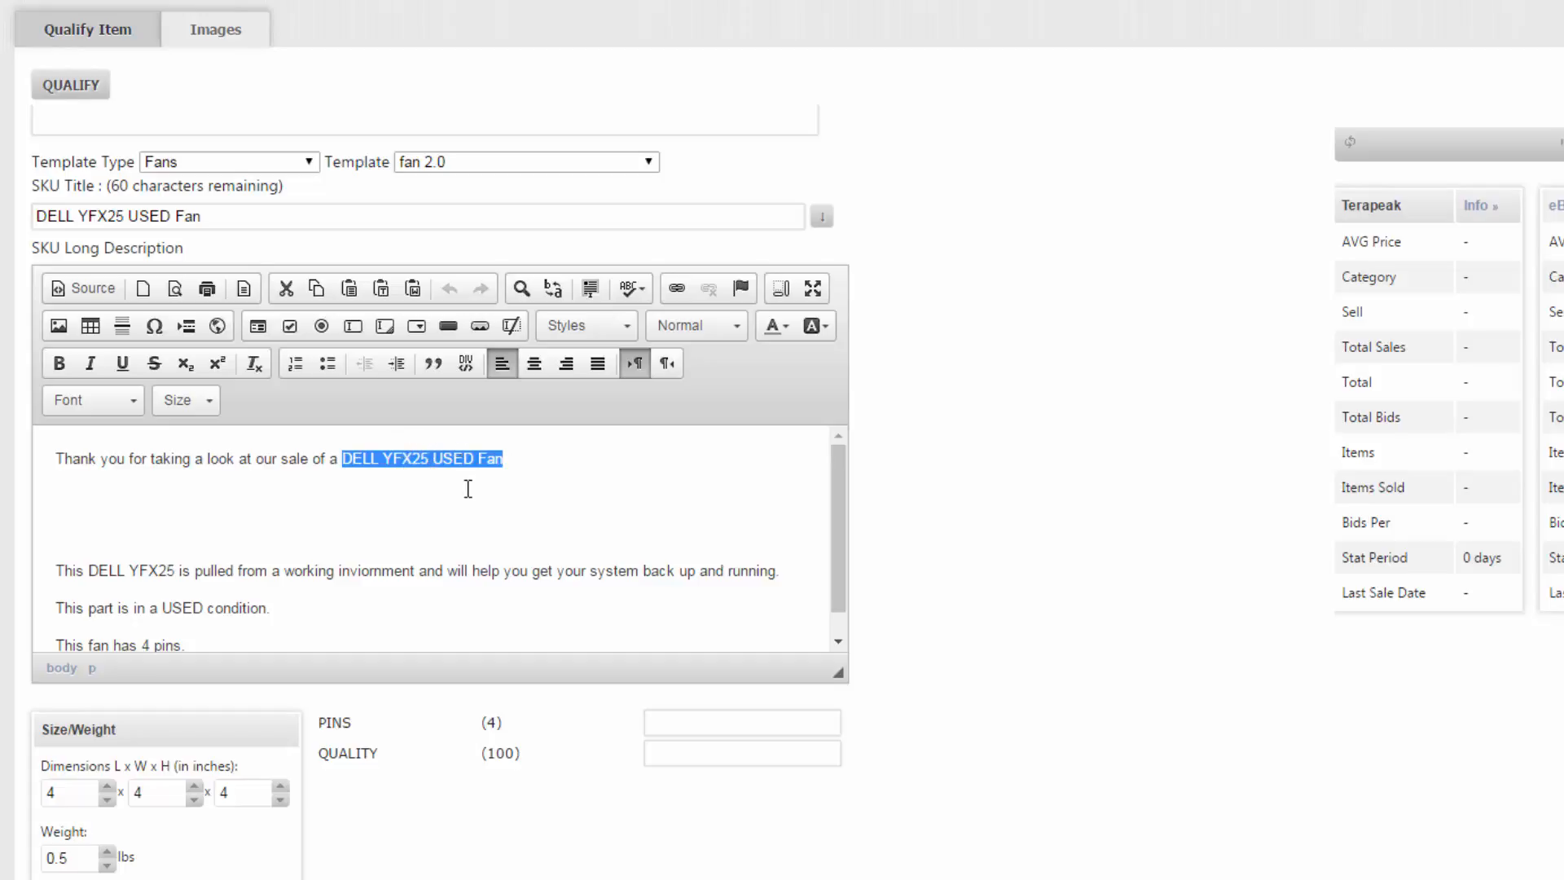
scroll(383, 553, "down", 1)
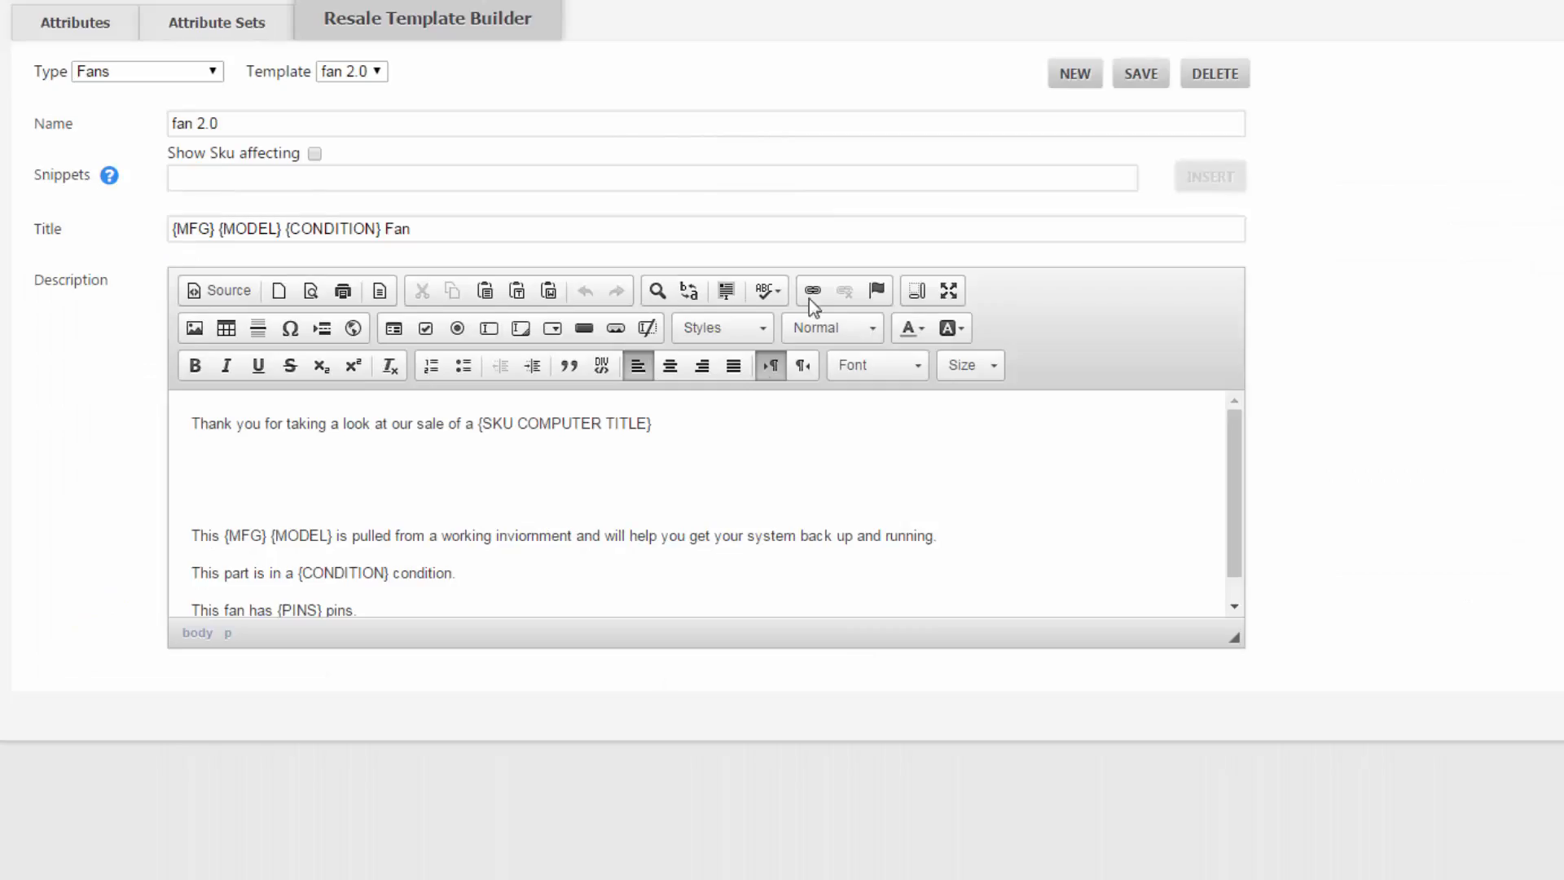
Make the description's "Thank you for taking a look" line in the fan 2.0 template bold and format it as Heading 1.
scroll(530, 521, "down", 1)
scroll(514, 585, "up", 1)
left_click_drag(188, 423, 684, 427)
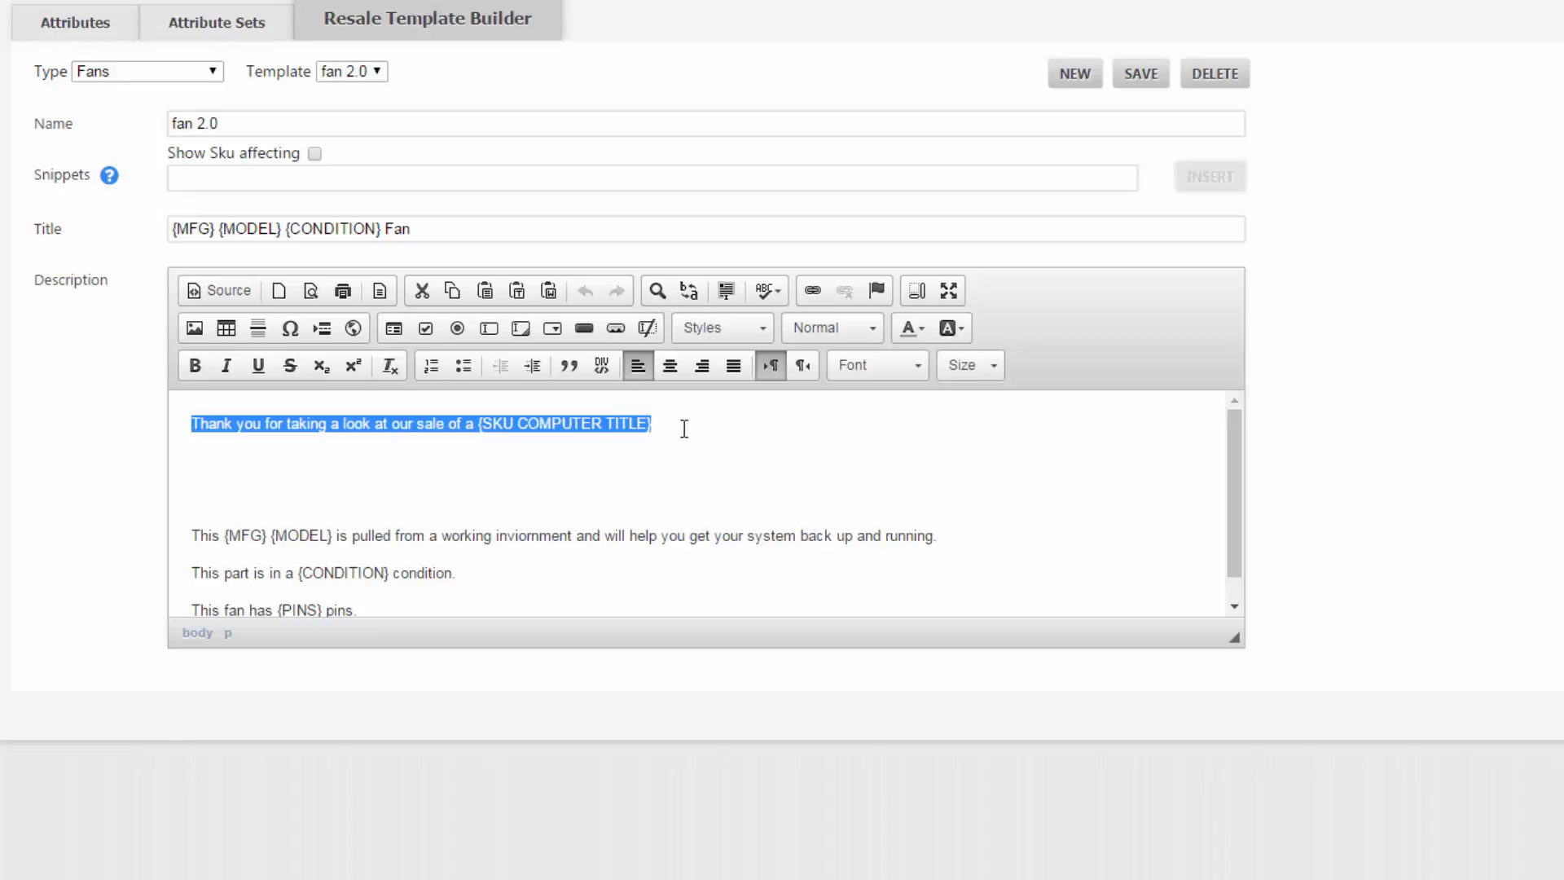
left_click(194, 373)
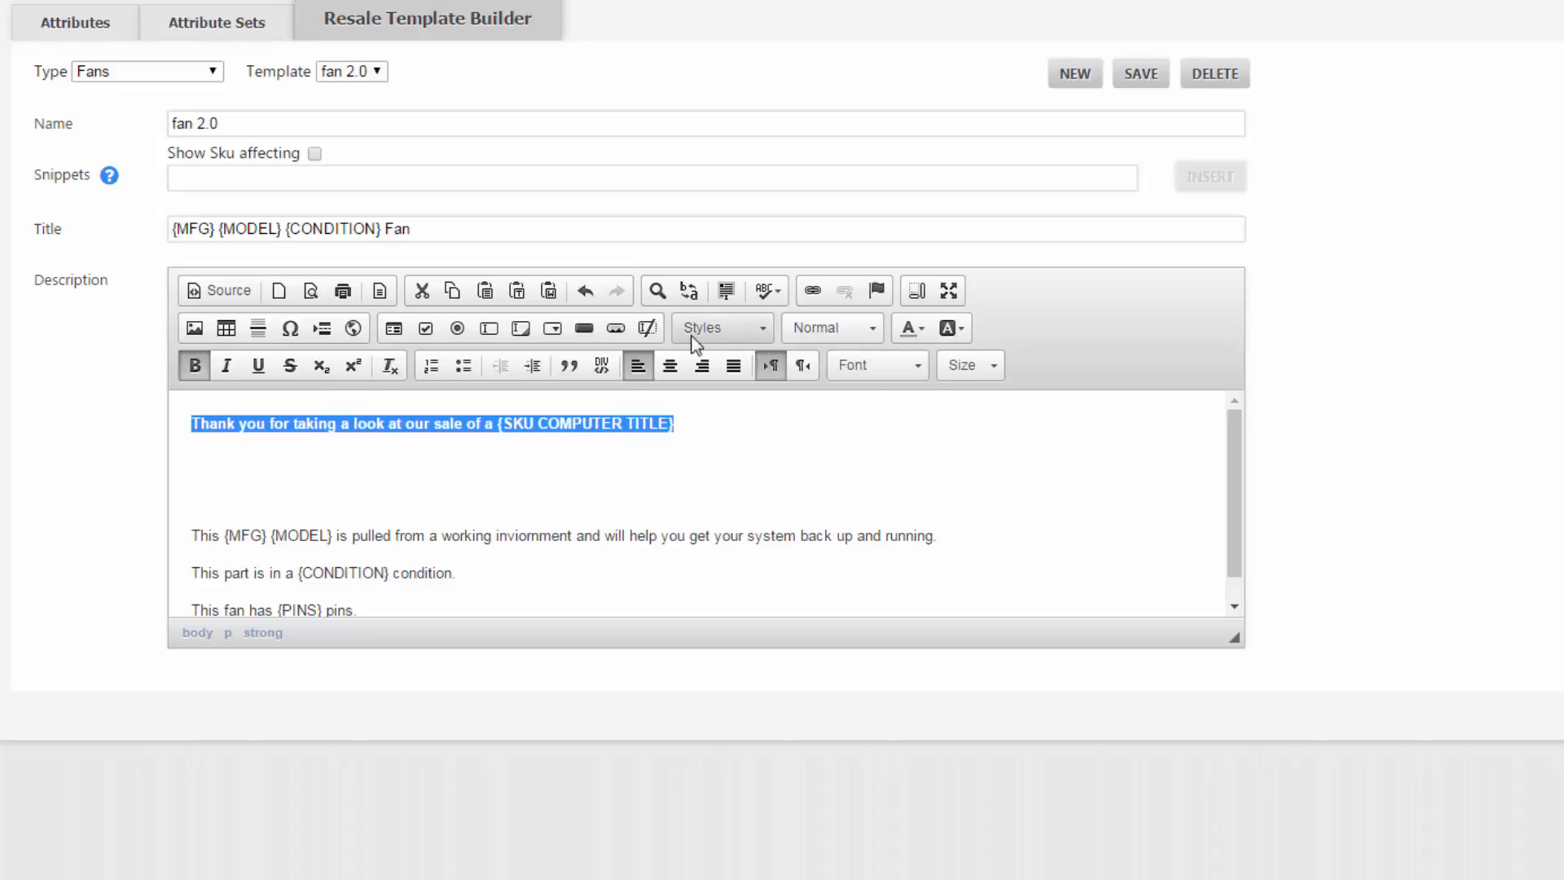
left_click(818, 326)
left_click(864, 423)
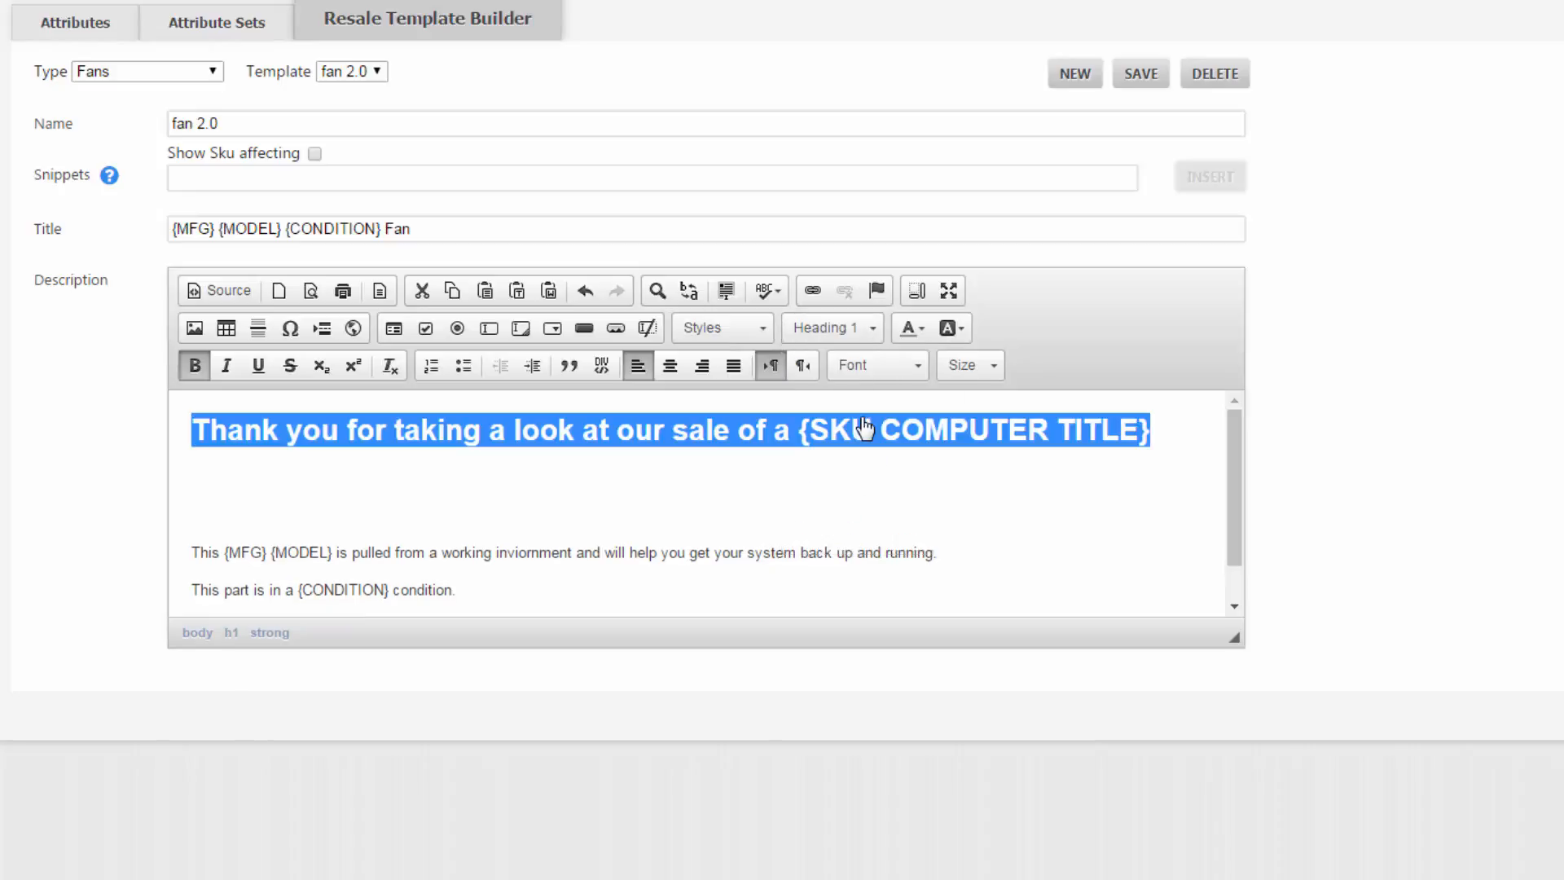
left_click(823, 472)
scroll(741, 537, "down", 1)
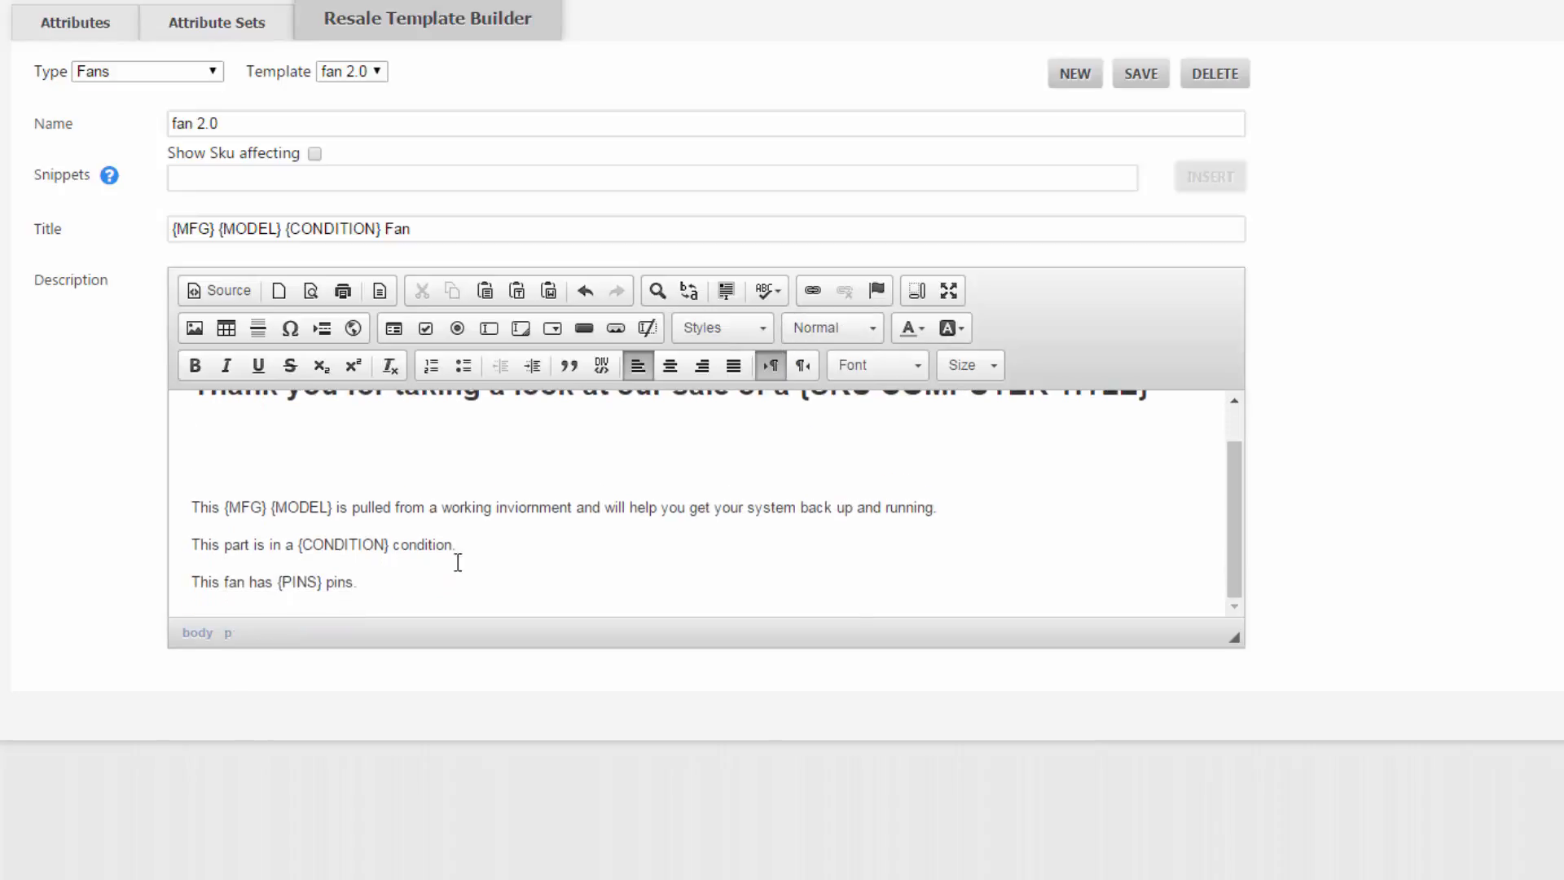
scroll(844, 574, "up", 1)
left_click_drag(799, 430, 1117, 432)
left_click(1023, 478)
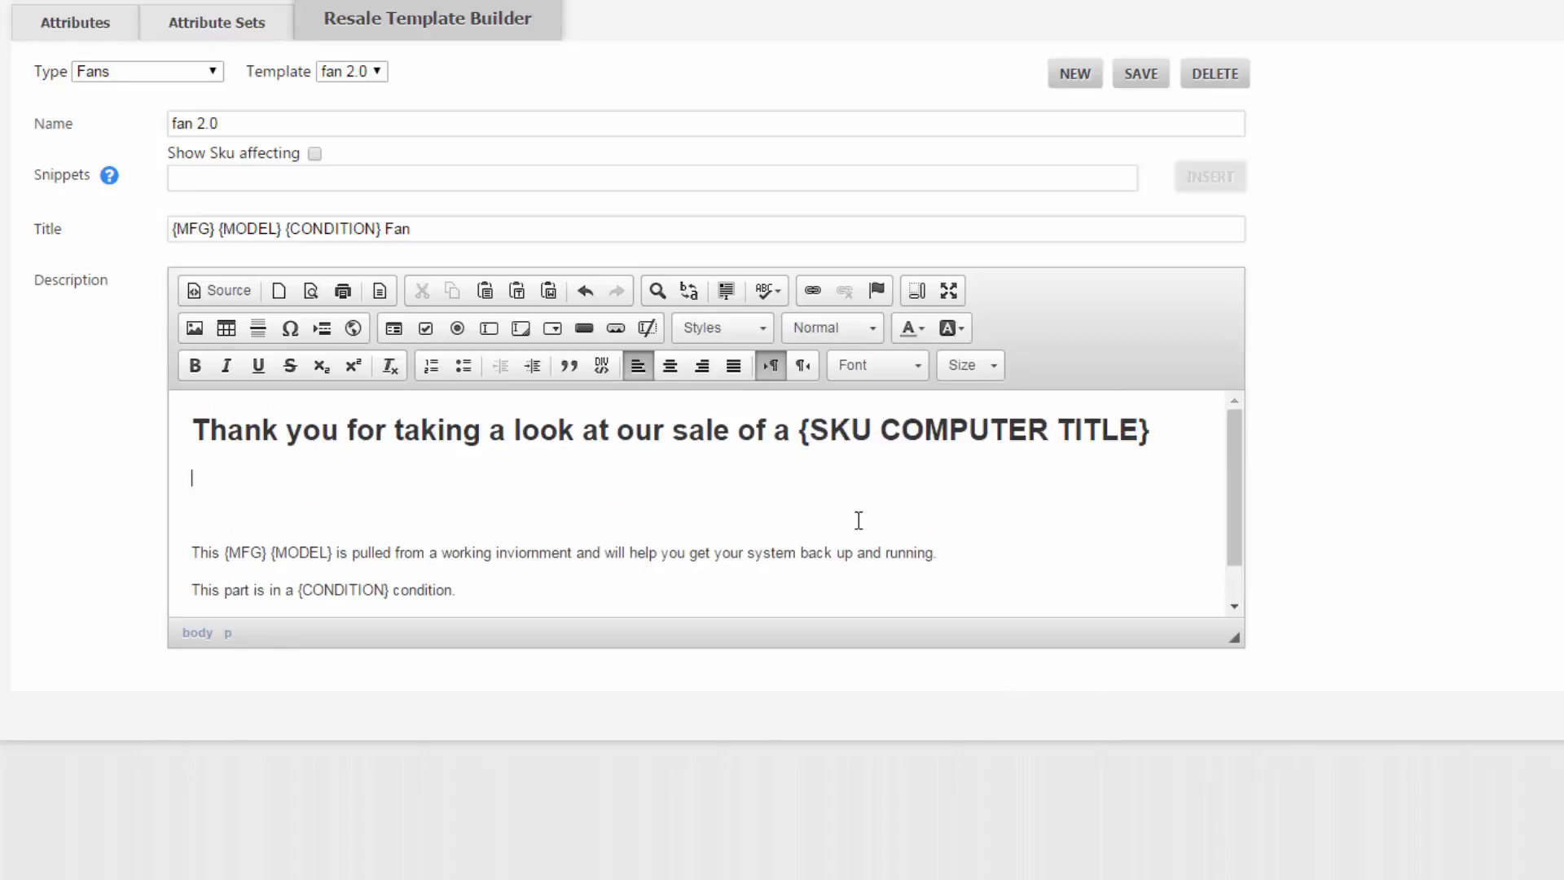
Give the "This part is in a {CONDITION} condition." sentence in the description a red background colour.
scroll(612, 544, "down", 1)
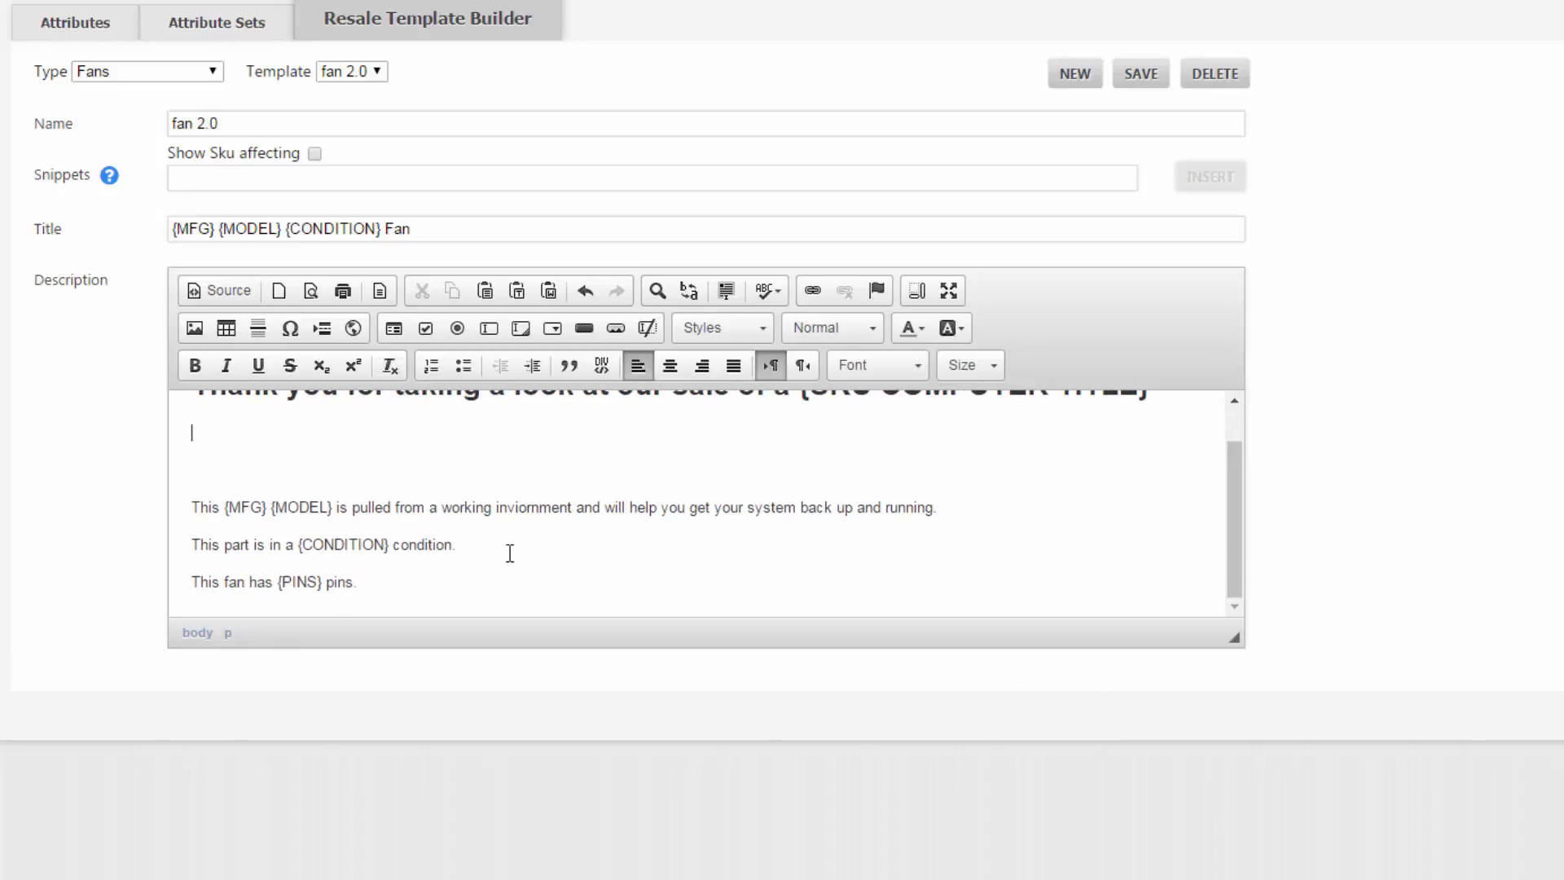
left_click_drag(469, 544, 194, 534)
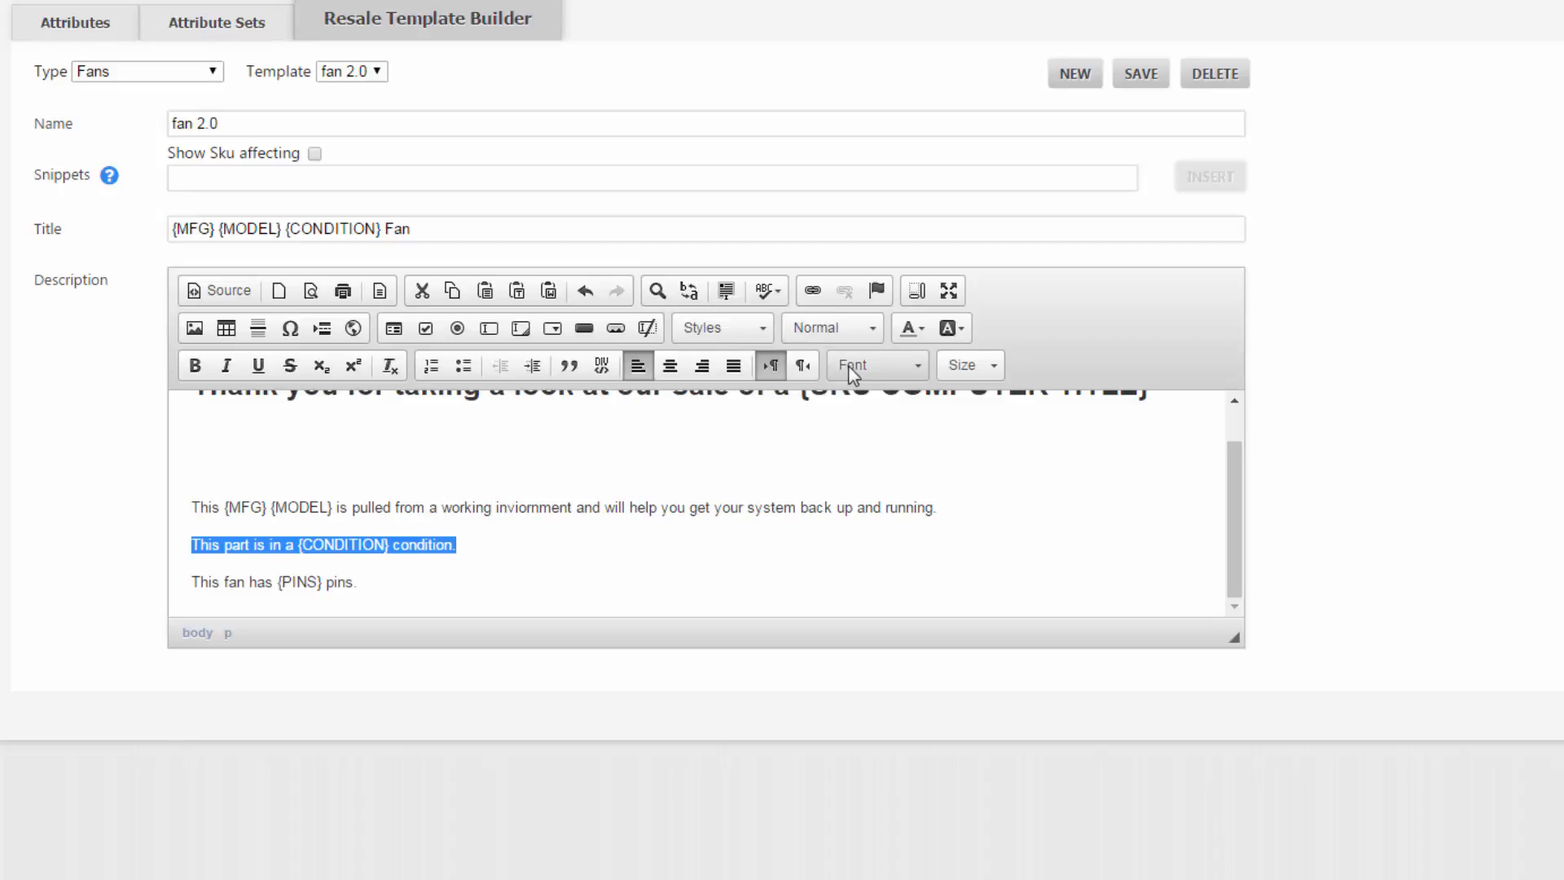
left_click(963, 336)
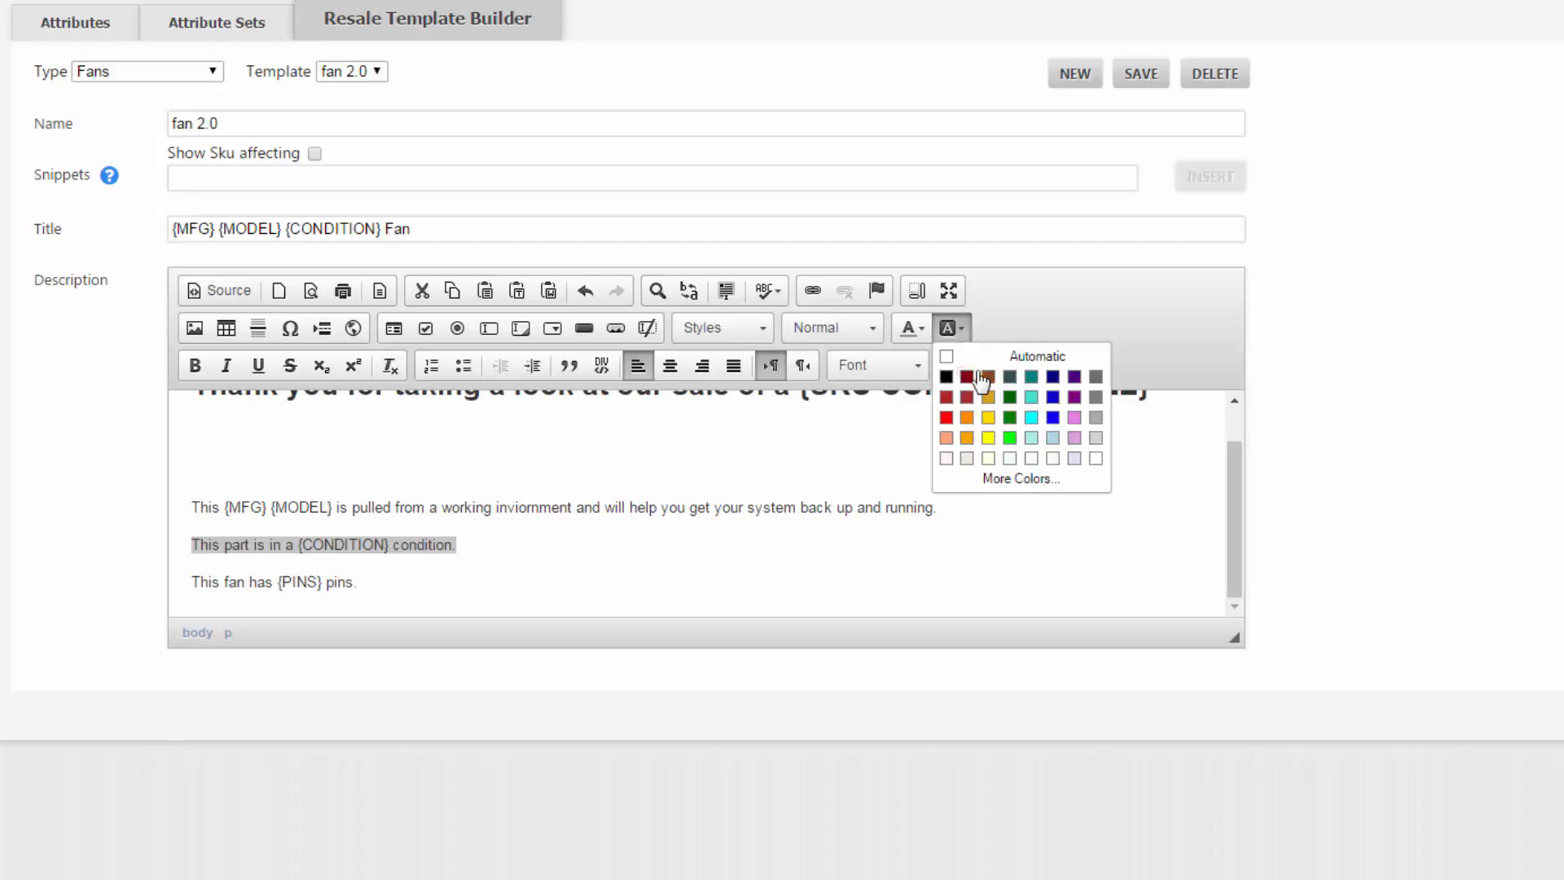
left_click(948, 411)
left_click(897, 447)
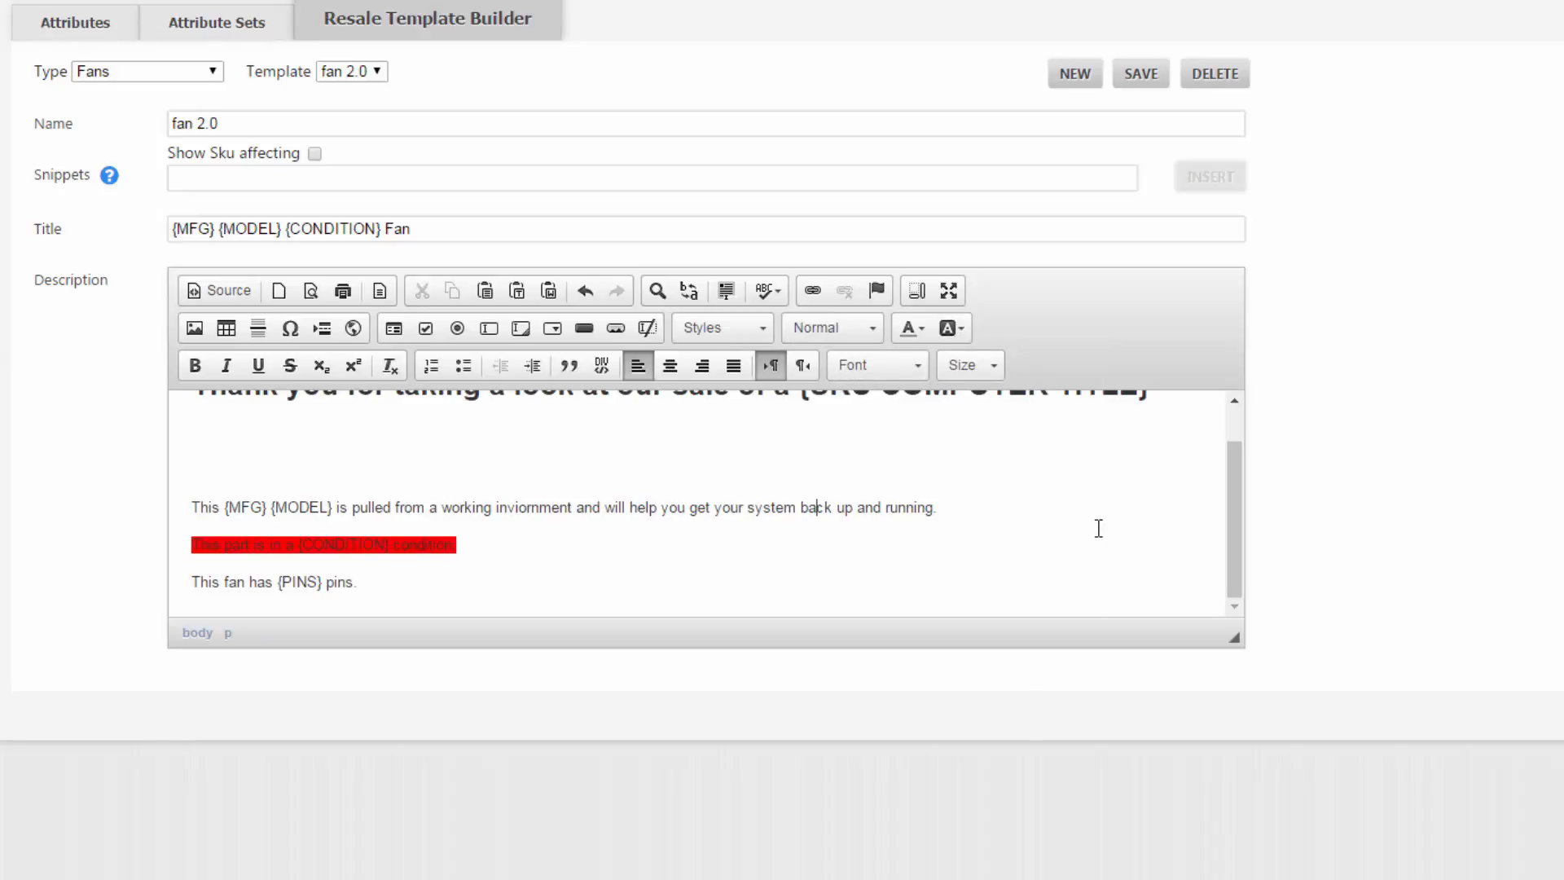